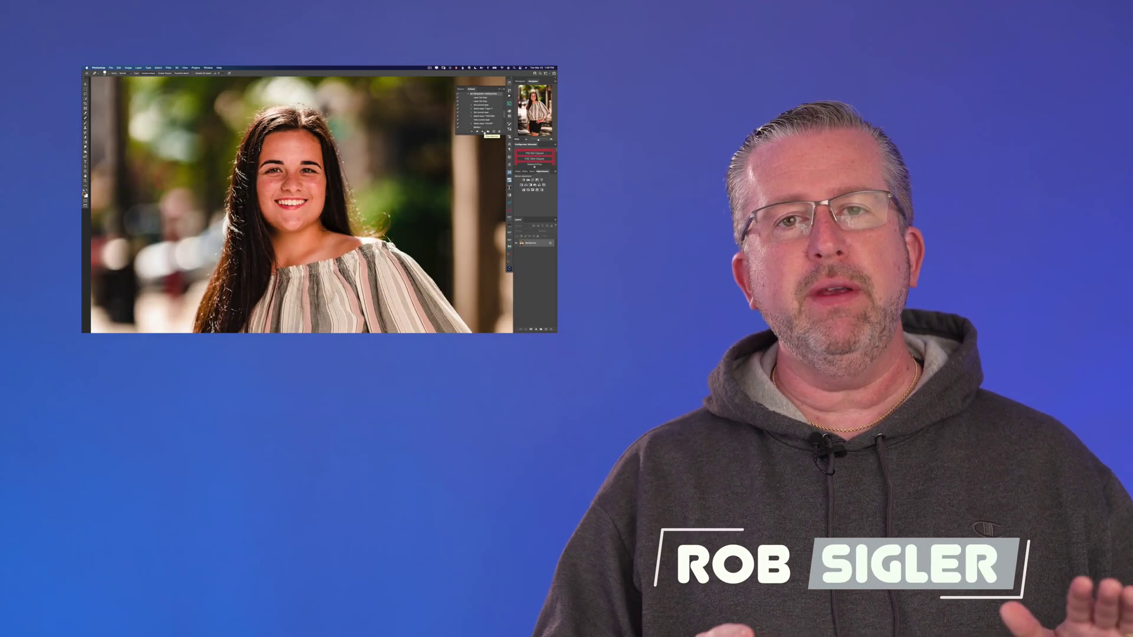
{"action": "left_click", "coordinate": [484, 134]}
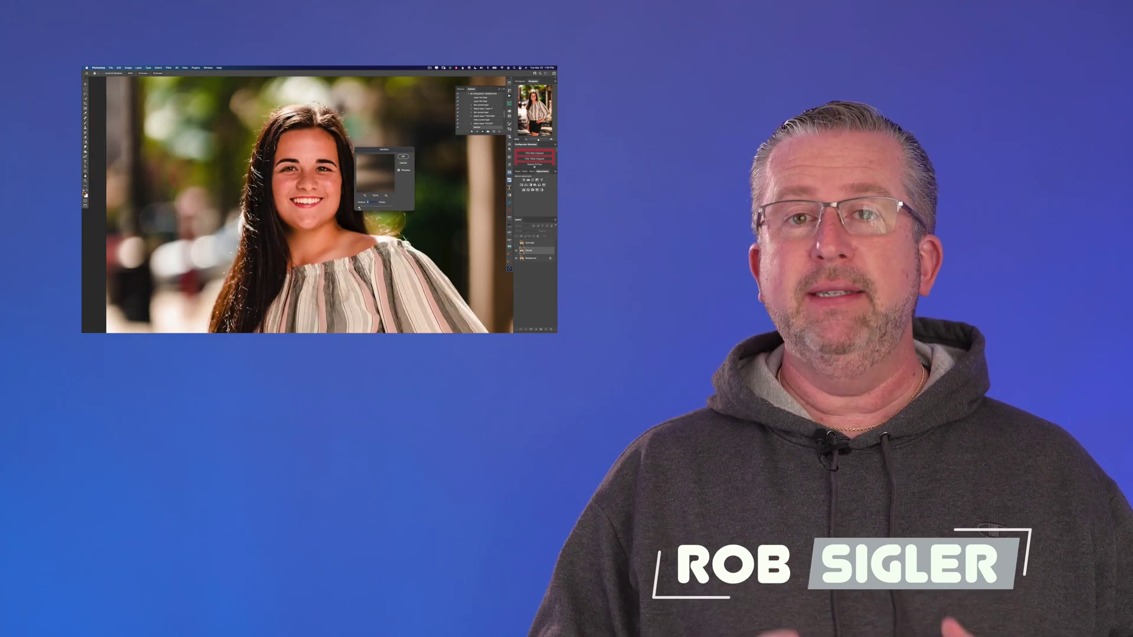
{"action": "left_click_drag", "start_coordinate": [359, 208], "coordinate": [363, 208]}
{"action": "left_click", "coordinate": [403, 156]}
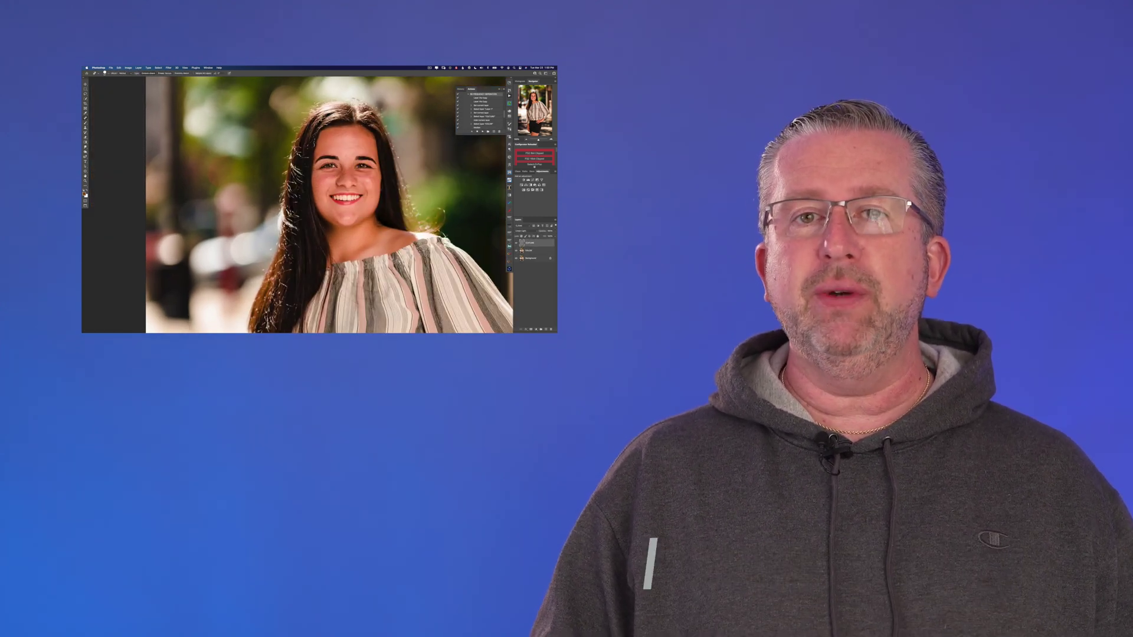
{"action": "left_click", "coordinate": [530, 251]}
{"action": "left_click", "coordinate": [517, 243]}
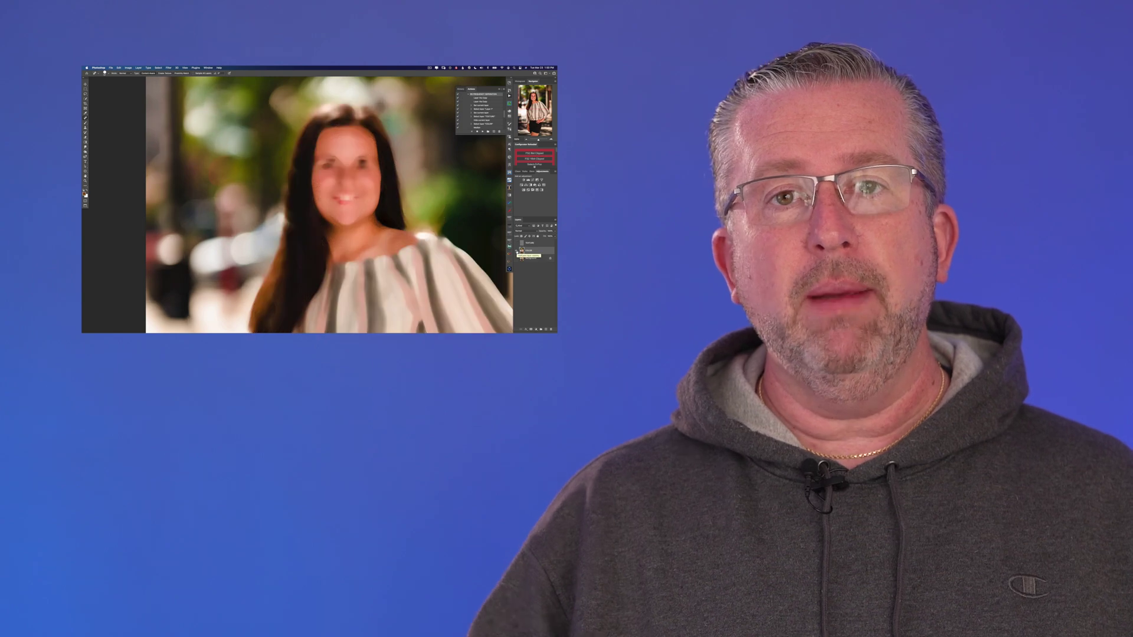
{"action": "left_click", "coordinate": [517, 251], "text": "alt"}
{"action": "left_click", "coordinate": [516, 244], "text": "alt"}
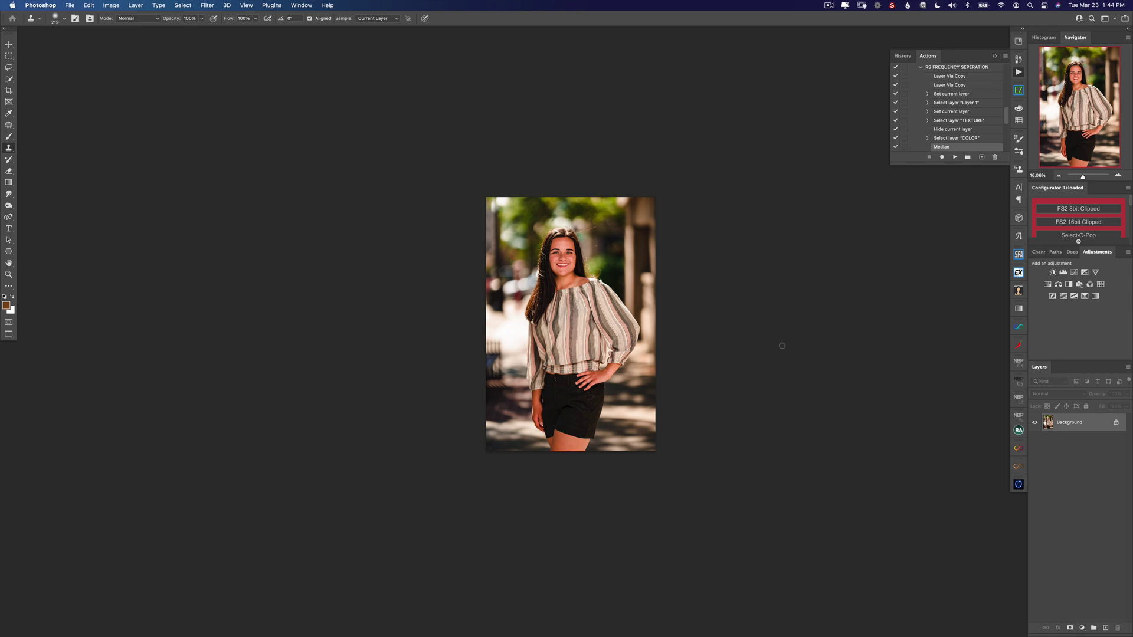
- Try to remove the flyaway hairs above and left of the woman's head with the Spot Healing Brush
{"action": "key", "text": "super+1"}
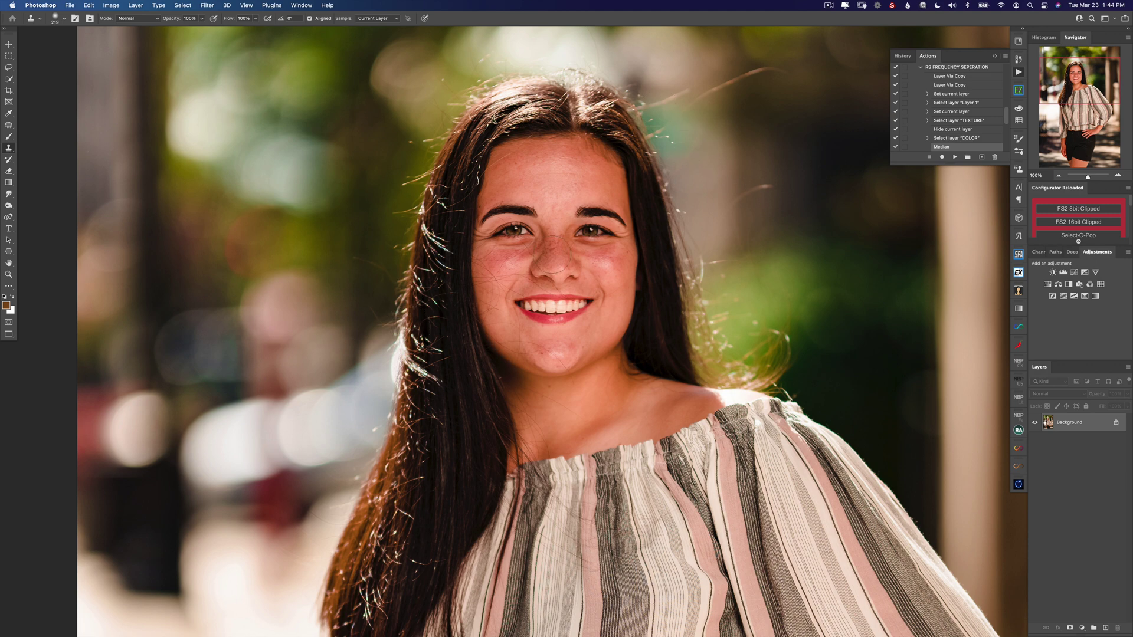
{"action": "scroll", "coordinate": [543, 251], "scroll_direction": "up", "scroll_amount": 3}
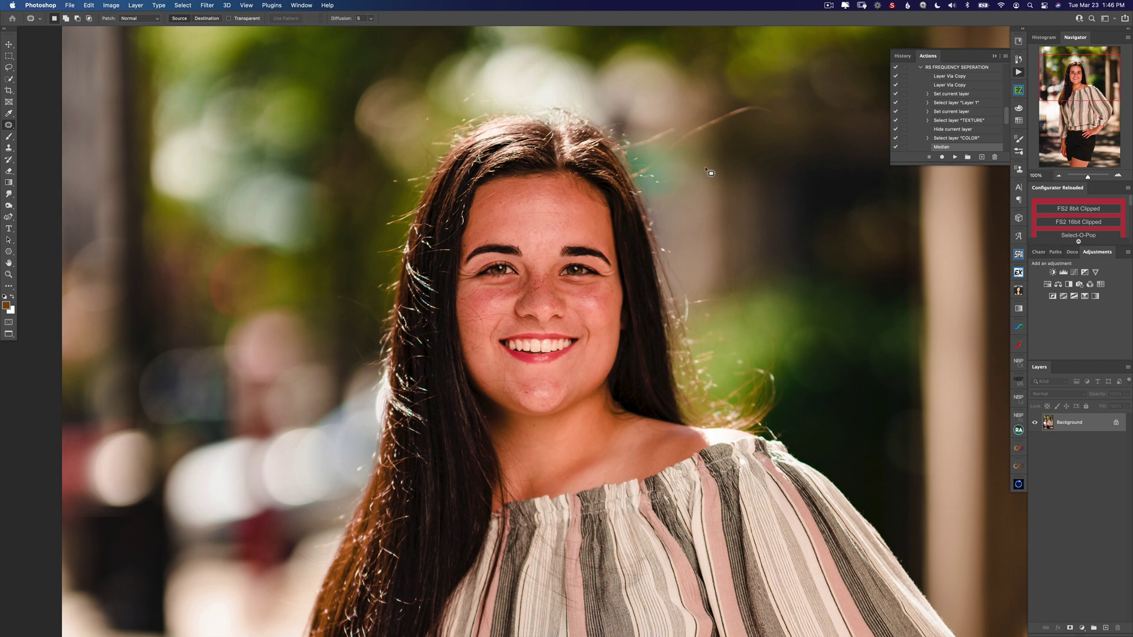
{"action": "right_click", "coordinate": [14, 128]}
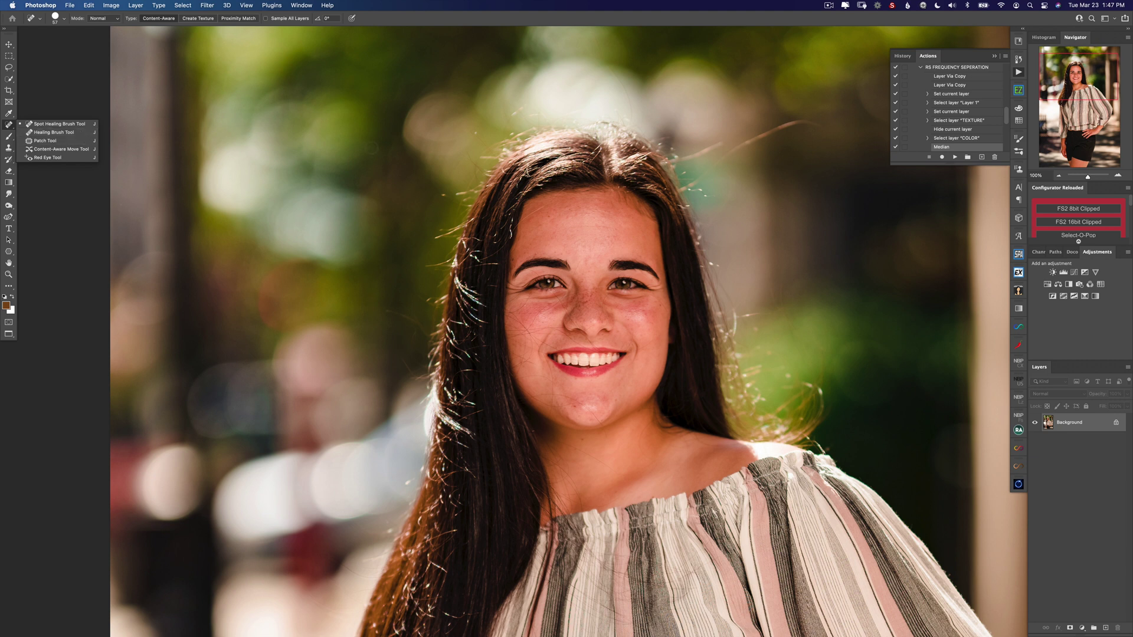
{"action": "left_click_drag", "start_coordinate": [572, 82], "coordinate": [500, 110]}
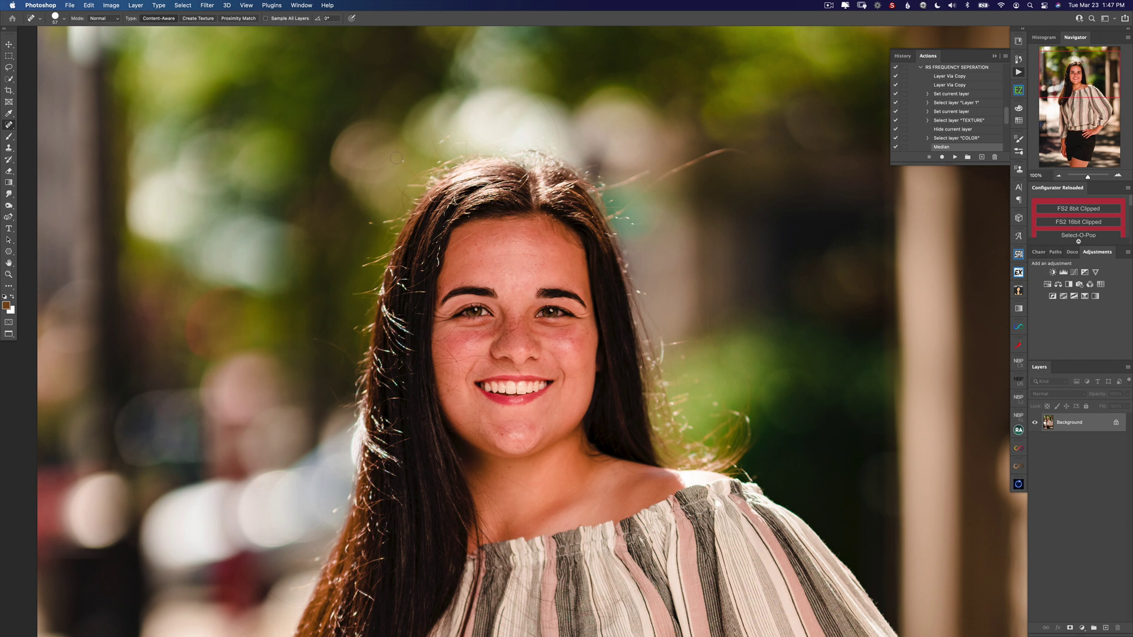
{"action": "mouse_move", "coordinate": [400, 158]}
{"action": "left_mouse_down"}
{"action": "mouse_move", "coordinate": [428, 184]}
{"action": "mouse_move", "coordinate": [458, 142]}
{"action": "left_mouse_up"}
{"action": "left_click", "coordinate": [399, 183]}
{"action": "mouse_move", "coordinate": [365, 223]}
{"action": "left_mouse_down"}
{"action": "mouse_move", "coordinate": [401, 216]}
{"action": "mouse_move", "coordinate": [366, 264]}
{"action": "mouse_move", "coordinate": [389, 250]}
{"action": "mouse_move", "coordinate": [381, 239]}
{"action": "mouse_move", "coordinate": [377, 249]}
{"action": "mouse_move", "coordinate": [387, 227]}
{"action": "left_mouse_up"}
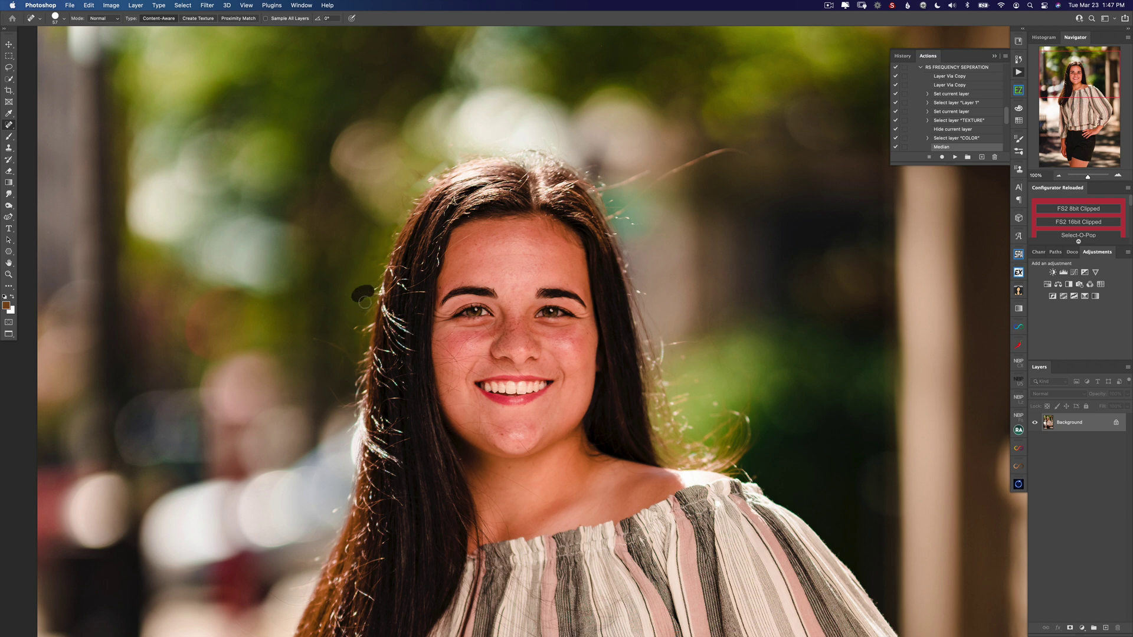
{"action": "left_click", "coordinate": [349, 332]}
{"action": "mouse_move", "coordinate": [367, 323]}
{"action": "left_mouse_down"}
{"action": "mouse_move", "coordinate": [319, 335]}
{"action": "mouse_move", "coordinate": [353, 359]}
{"action": "left_mouse_up"}
- Try to cover the flyaway hairs on both sides of the head with the Clone Stamp, sampling nearby background
{"action": "key", "text": "s"}
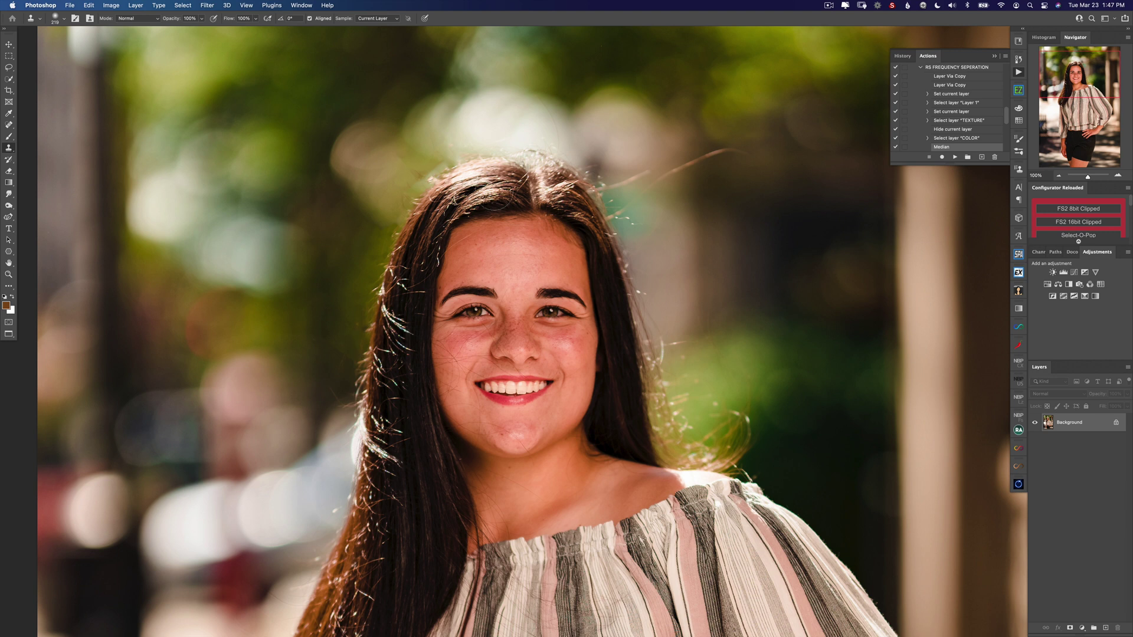
{"action": "left_click", "coordinate": [487, 118], "text": "alt"}
{"action": "left_click_drag", "start_coordinate": [485, 136], "coordinate": [413, 174]}
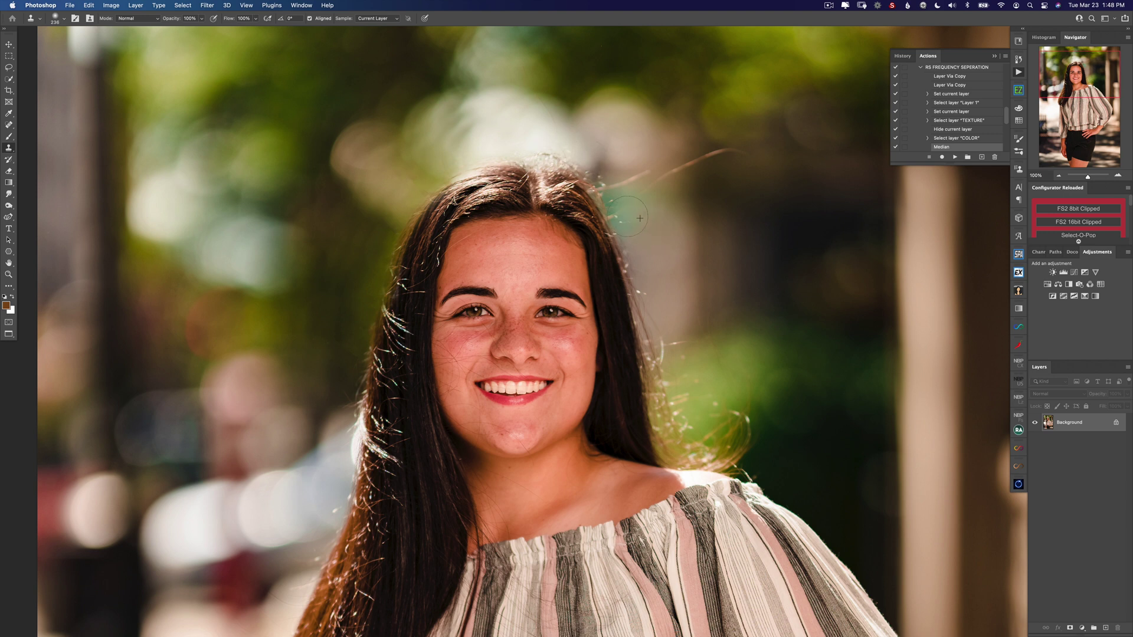
{"action": "left_click", "coordinate": [697, 289], "text": "alt"}
{"action": "mouse_move", "coordinate": [701, 318]}
{"action": "left_mouse_down"}
{"action": "mouse_move", "coordinate": [678, 372]}
{"action": "mouse_move", "coordinate": [690, 400]}
{"action": "left_mouse_up"}
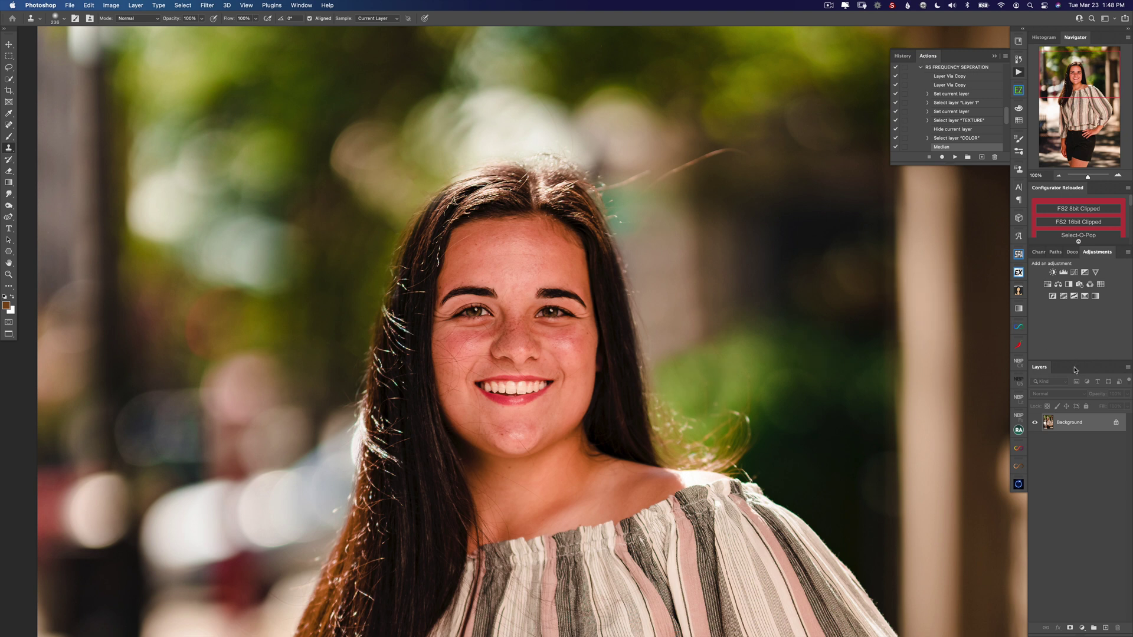
- Revert the photo to its opening history snapshot, hair.jpg
{"action": "left_click", "coordinate": [1019, 59]}
{"action": "scroll", "coordinate": [981, 77], "scroll_direction": "up", "scroll_amount": 10}
{"action": "left_click", "coordinate": [981, 74]}
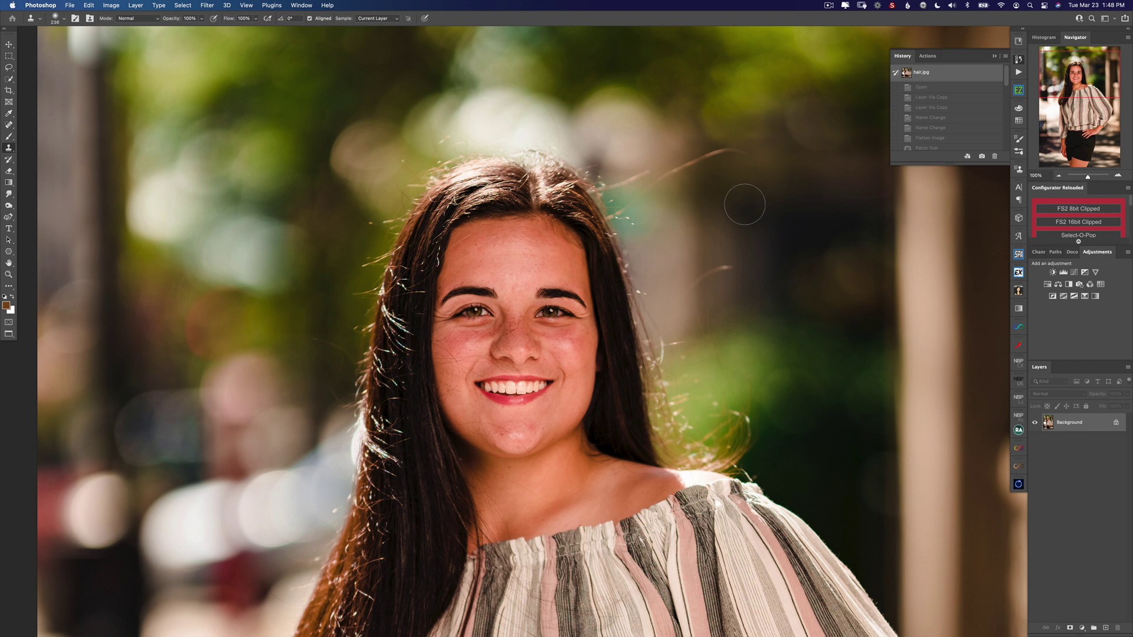
- Use the Patch Tool to replace the two long stray strands right of the head with clean background, deselecting after each patch
{"action": "key", "text": "j"}
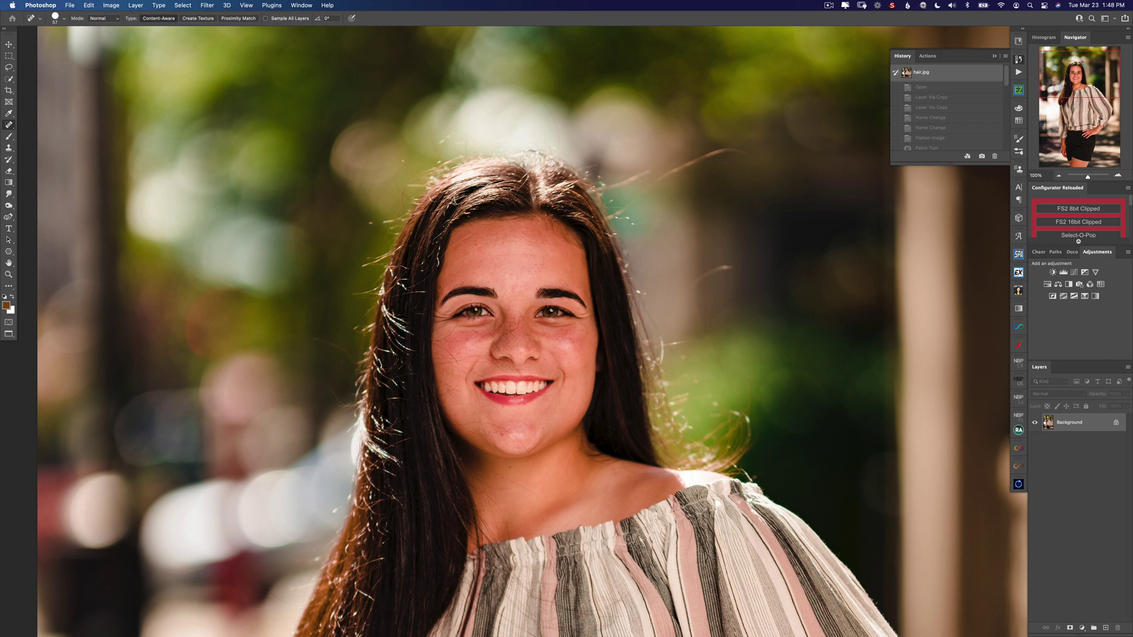
{"action": "key", "text": "shift+j"}
{"action": "key", "text": "shift+j"}
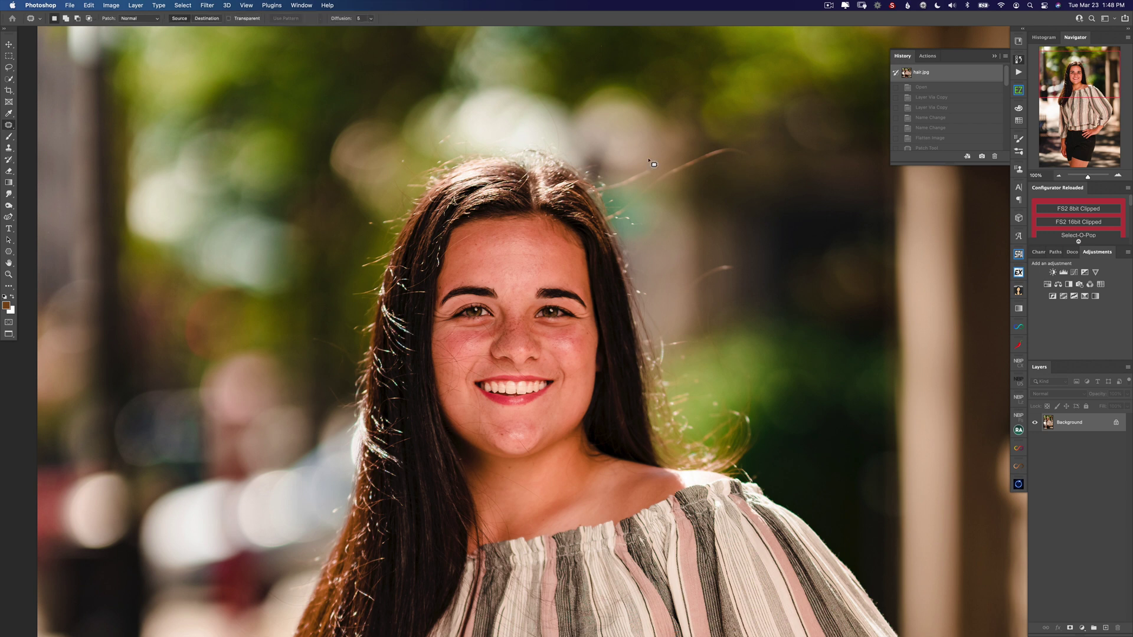
{"action": "mouse_move", "coordinate": [666, 177]}
{"action": "left_mouse_down"}
{"action": "mouse_move", "coordinate": [619, 220]}
{"action": "mouse_move", "coordinate": [640, 227]}
{"action": "mouse_move", "coordinate": [758, 157]}
{"action": "mouse_move", "coordinate": [707, 148]}
{"action": "mouse_move", "coordinate": [699, 164]}
{"action": "mouse_move", "coordinate": [722, 195]}
{"action": "left_mouse_up"}
{"action": "key", "text": "super+d"}
{"action": "mouse_move", "coordinate": [717, 250]}
{"action": "left_mouse_down"}
{"action": "mouse_move", "coordinate": [680, 283]}
{"action": "mouse_move", "coordinate": [694, 304]}
{"action": "mouse_move", "coordinate": [742, 268]}
{"action": "mouse_move", "coordinate": [716, 265]}
{"action": "mouse_move", "coordinate": [731, 228]}
{"action": "left_mouse_up"}
{"action": "key", "text": "super+d"}
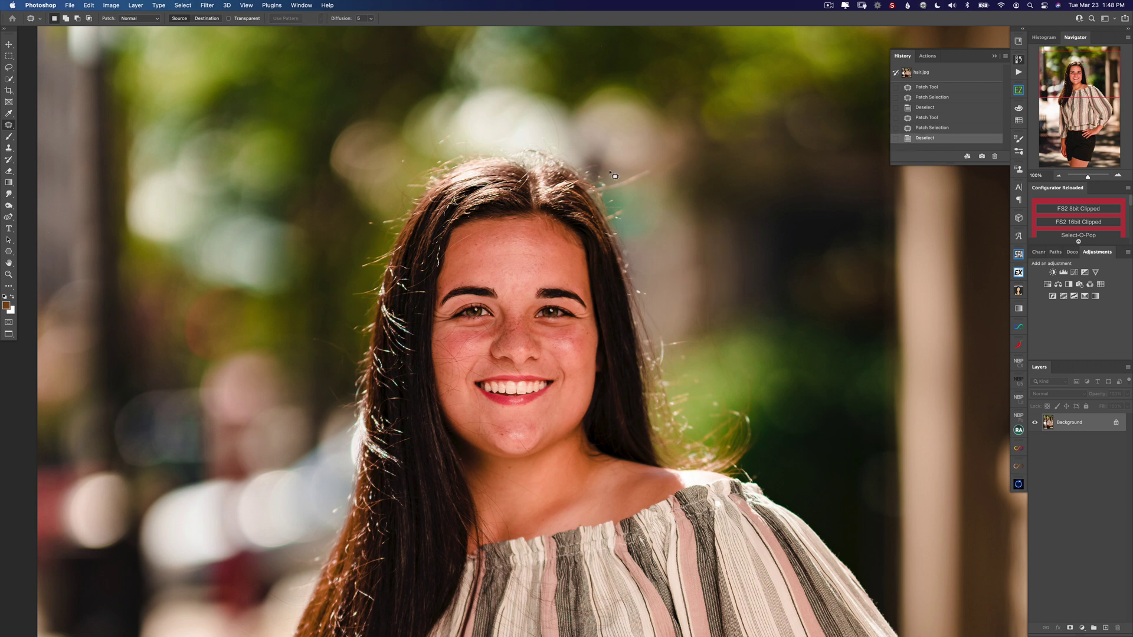
- Patch the remaining stray strand near the upper right of the hair and the flyaways on both sides, clearing each selection
{"action": "left_click_drag", "start_coordinate": [651, 184], "coordinate": [684, 203]}
{"action": "key", "text": "ctrl+d"}
{"action": "mouse_move", "coordinate": [334, 341]}
{"action": "left_mouse_down"}
{"action": "mouse_move", "coordinate": [310, 352]}
{"action": "mouse_move", "coordinate": [348, 369]}
{"action": "mouse_move", "coordinate": [313, 328]}
{"action": "left_mouse_up"}
{"action": "key", "text": "ctrl+d"}
{"action": "mouse_move", "coordinate": [668, 324]}
{"action": "left_mouse_down"}
{"action": "mouse_move", "coordinate": [663, 363]}
{"action": "mouse_move", "coordinate": [704, 360]}
{"action": "mouse_move", "coordinate": [716, 330]}
{"action": "mouse_move", "coordinate": [672, 324]}
{"action": "left_mouse_up"}
{"action": "left_click_drag", "start_coordinate": [679, 330], "coordinate": [679, 256]}
{"action": "key", "text": "super+d"}
- Patch the stray hairs over the green background right of the hair, above the shoulder
{"action": "left_click_drag", "start_coordinate": [739, 347], "coordinate": [727, 315]}
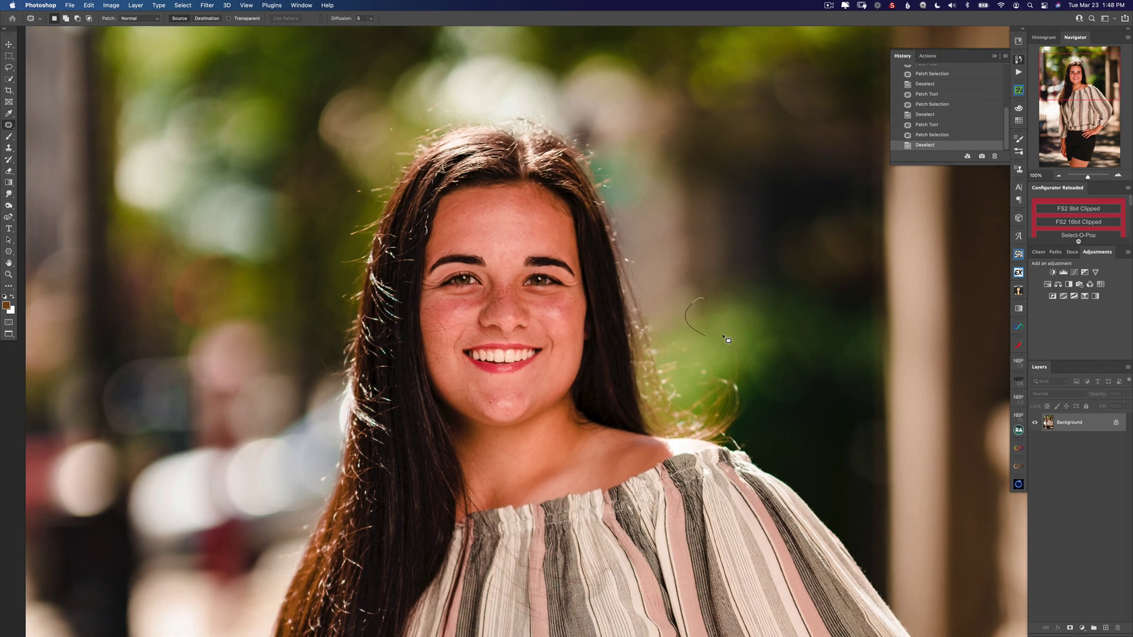
{"action": "mouse_move", "coordinate": [730, 324]}
{"action": "left_mouse_down"}
{"action": "mouse_move", "coordinate": [732, 291]}
{"action": "mouse_move", "coordinate": [664, 318]}
{"action": "mouse_move", "coordinate": [670, 342]}
{"action": "mouse_move", "coordinate": [694, 345]}
{"action": "mouse_move", "coordinate": [696, 307]}
{"action": "left_mouse_up"}
{"action": "left_click_drag", "start_coordinate": [682, 322], "coordinate": [661, 242]}
{"action": "key", "text": "super+d"}
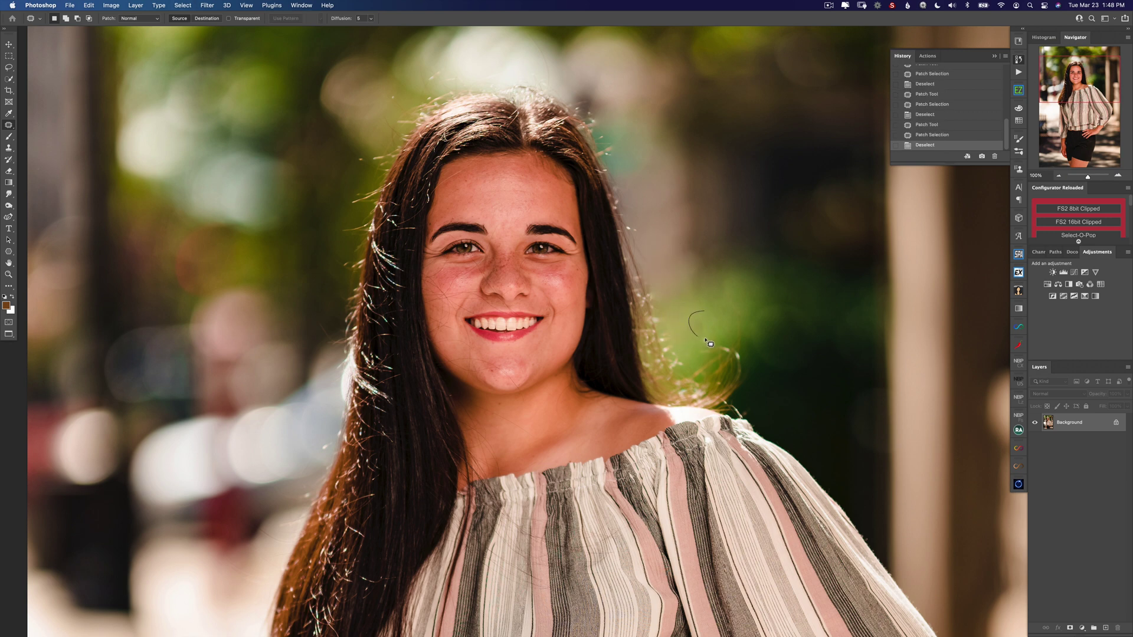
{"action": "left_click_drag", "start_coordinate": [696, 314], "coordinate": [723, 349]}
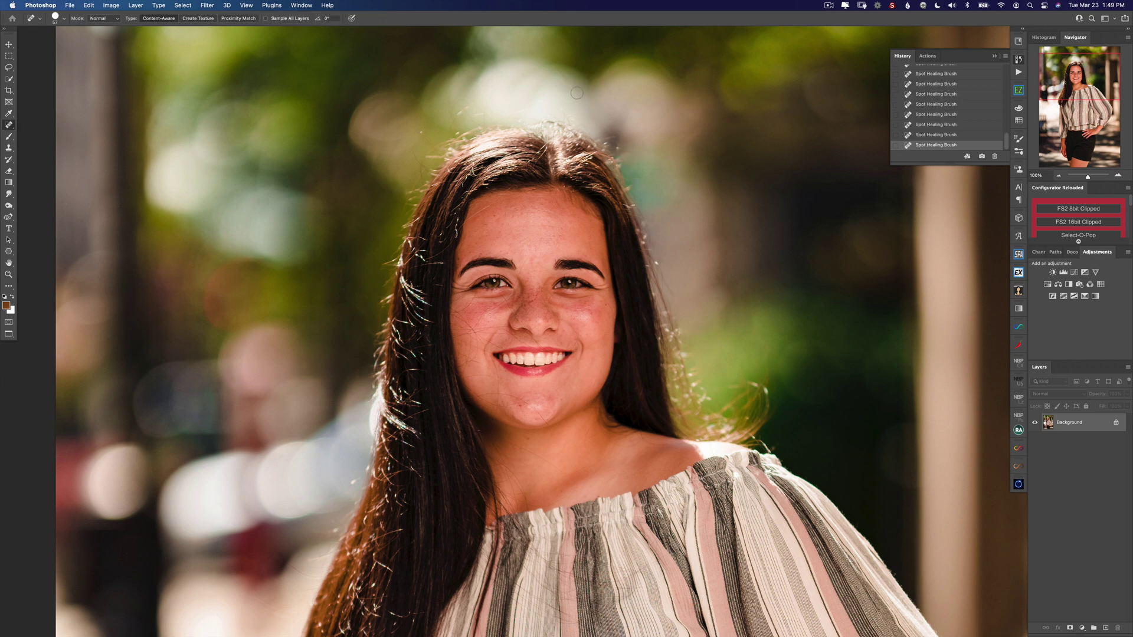
- Heal the small flyaways above the top and upper left of the head with the Spot Healing Brush
{"action": "left_click_drag", "start_coordinate": [576, 93], "coordinate": [557, 69]}
{"action": "mouse_move", "coordinate": [465, 110]}
{"action": "left_mouse_down"}
{"action": "mouse_move", "coordinate": [451, 120]}
{"action": "mouse_move", "coordinate": [476, 112]}
{"action": "mouse_move", "coordinate": [423, 135]}
{"action": "left_mouse_up"}
{"action": "left_click_drag", "start_coordinate": [582, 221], "coordinate": [550, 159]}
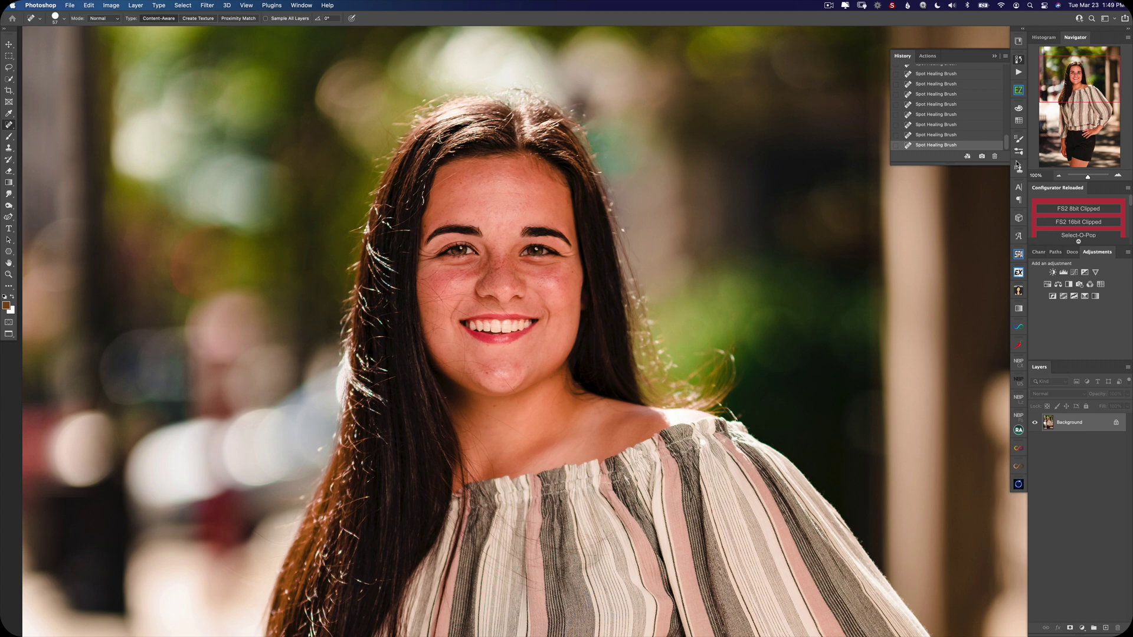
- Run the RS FREQUENCY SEPERATION action on the cleaned-up photo
{"action": "left_click", "coordinate": [1017, 74]}
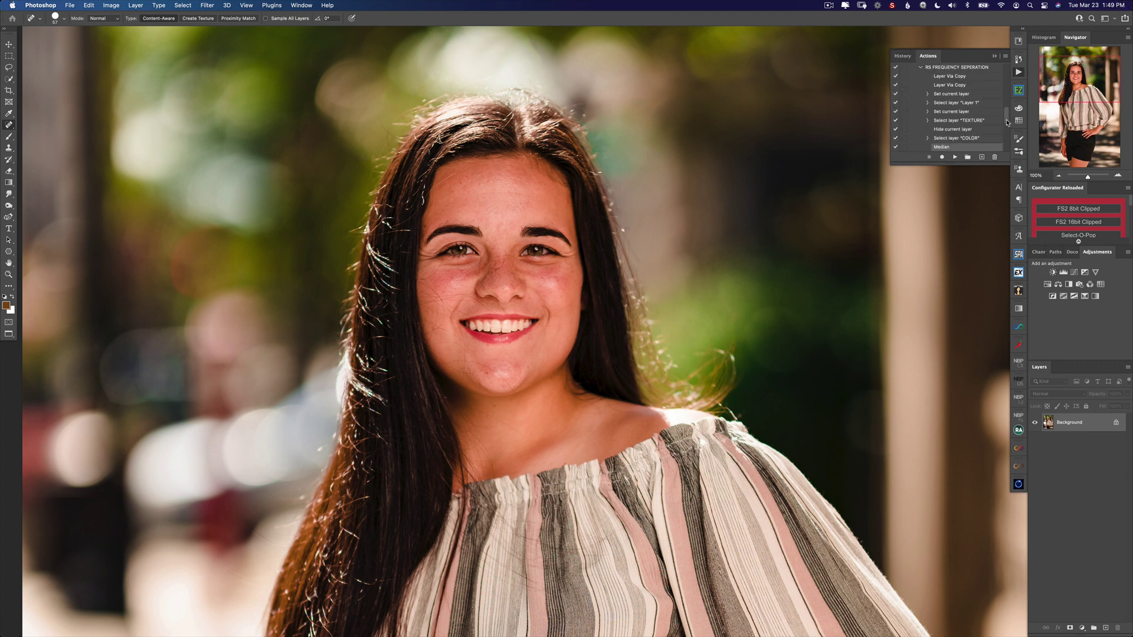
{"action": "left_click", "coordinate": [977, 69]}
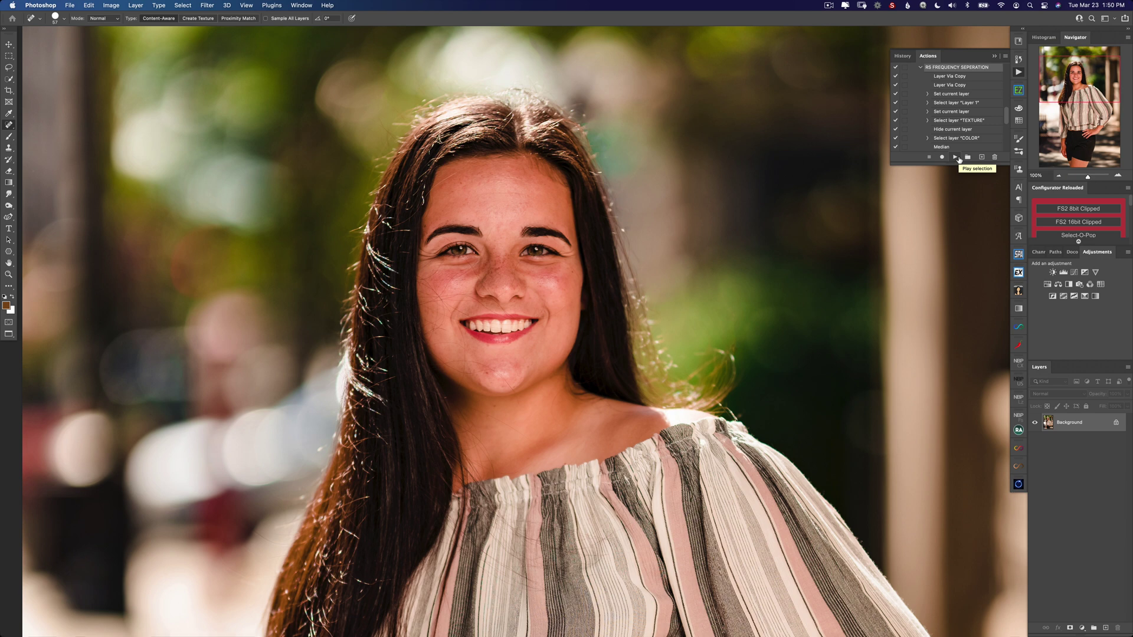
{"action": "left_click", "coordinate": [957, 158]}
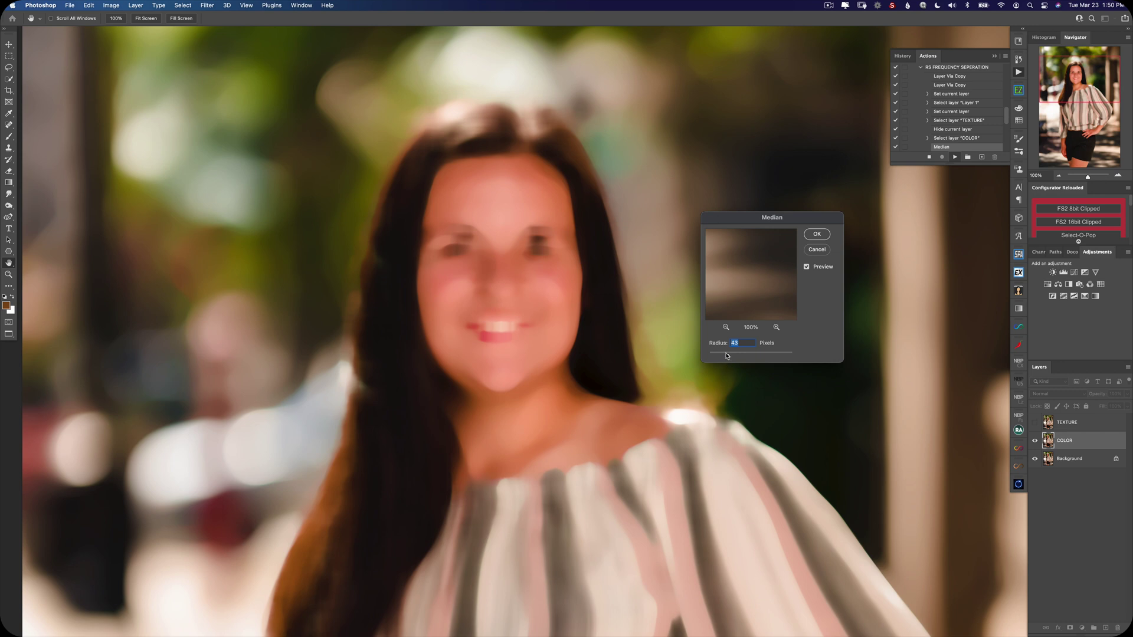
- Blur the COLOR layer with a Median radius of about 45 pixels, so the hair highlights and facial detail are smoothed out
{"action": "left_click_drag", "start_coordinate": [712, 360], "coordinate": [707, 357]}
{"action": "left_click_drag", "start_coordinate": [742, 219], "coordinate": [691, 202]}
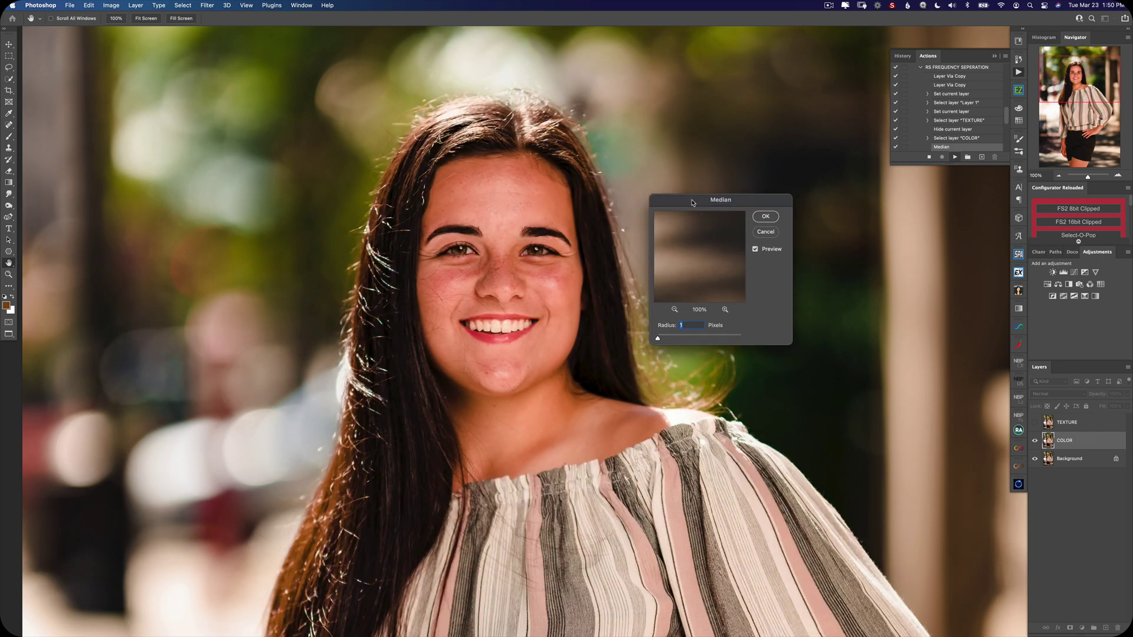
{"action": "left_click_drag", "start_coordinate": [506, 267], "coordinate": [535, 267]}
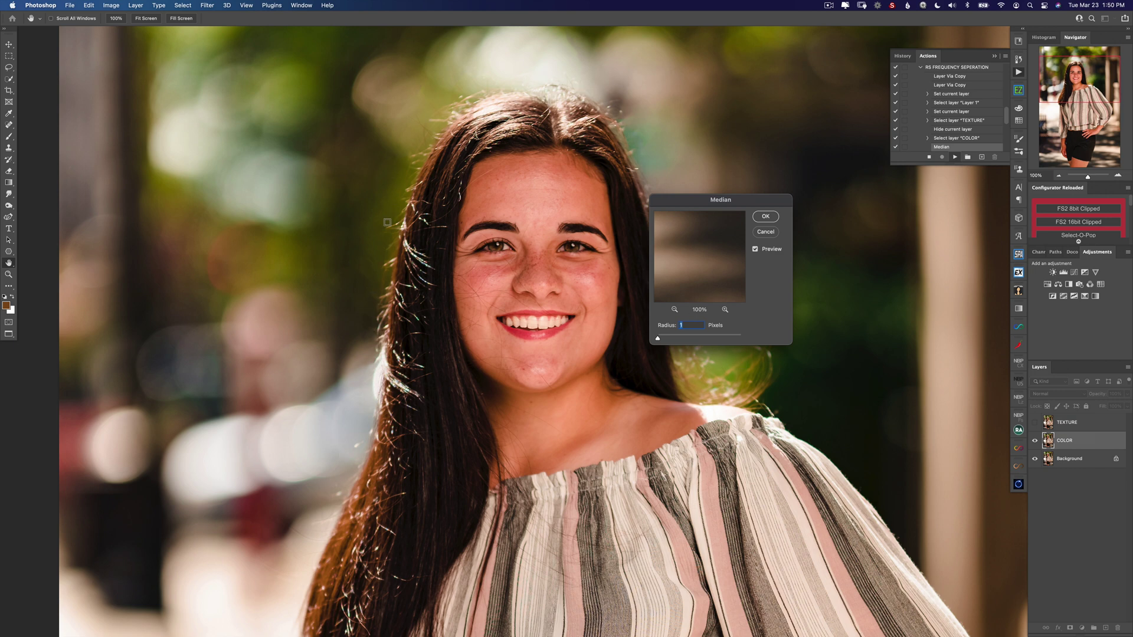
{"action": "left_click_drag", "start_coordinate": [658, 341], "coordinate": [662, 340]}
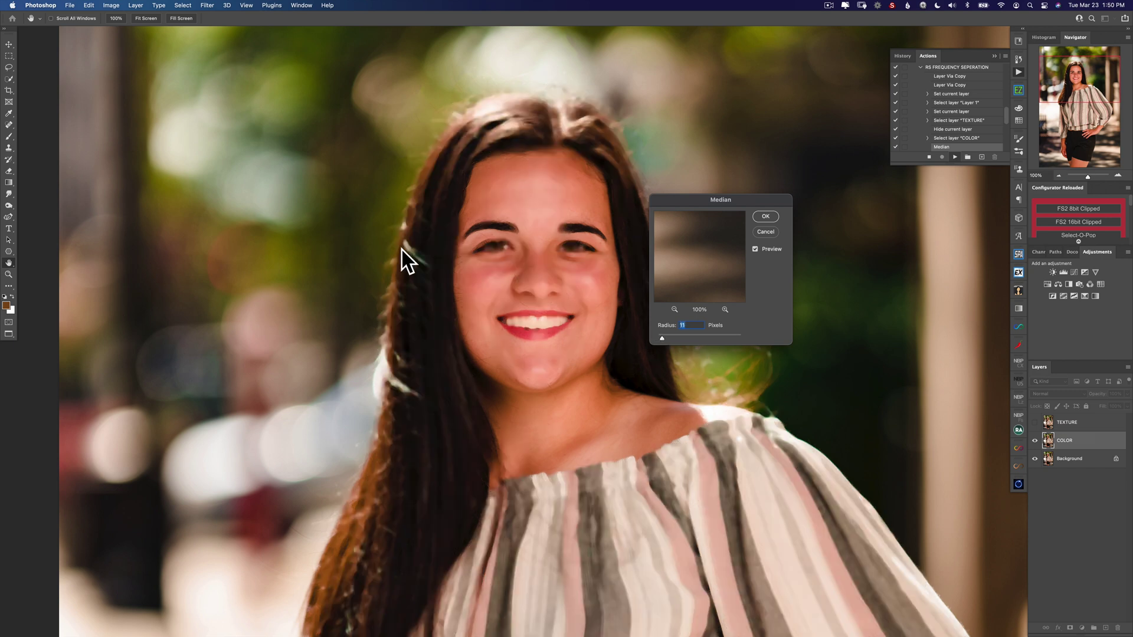
{"action": "left_click_drag", "start_coordinate": [401, 268], "coordinate": [496, 260]}
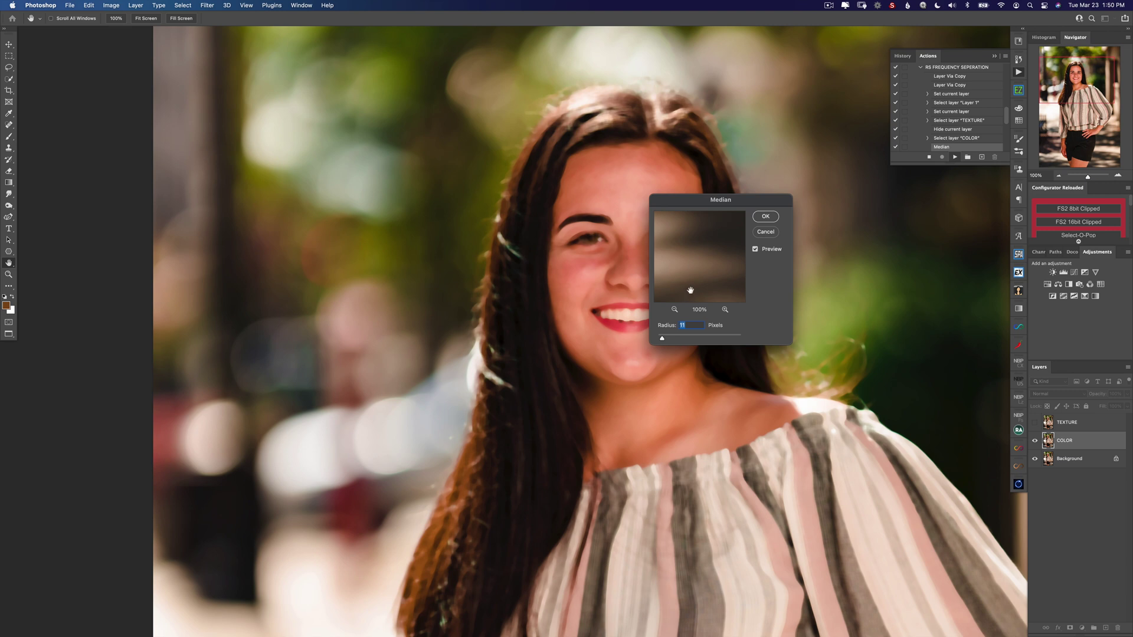
{"action": "left_click_drag", "start_coordinate": [663, 340], "coordinate": [678, 341]}
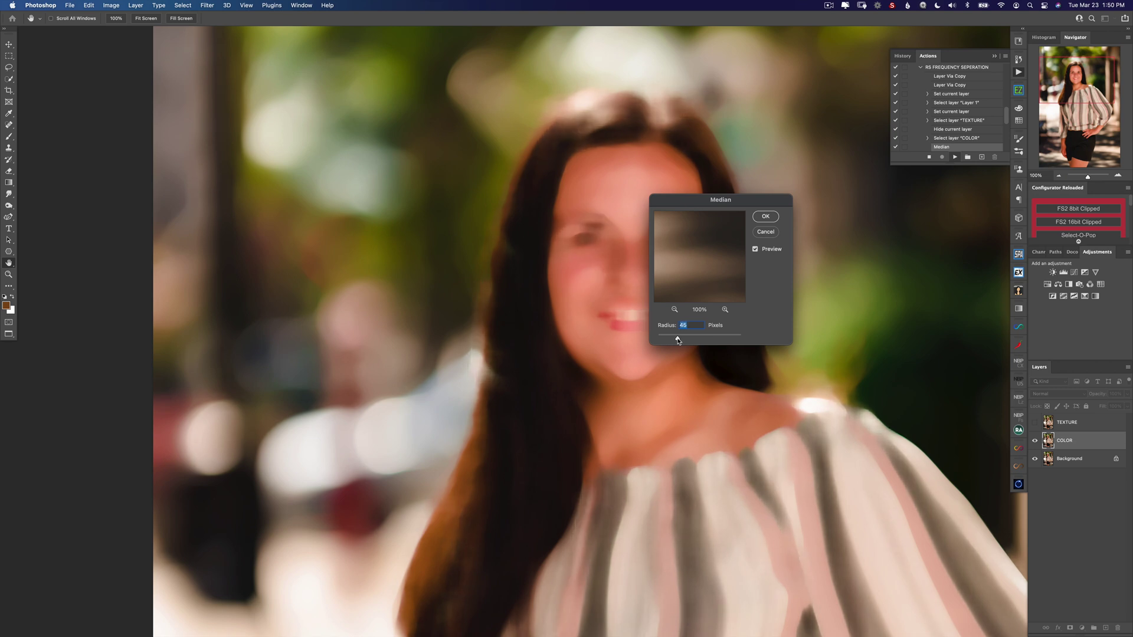
{"action": "left_click", "coordinate": [765, 217]}
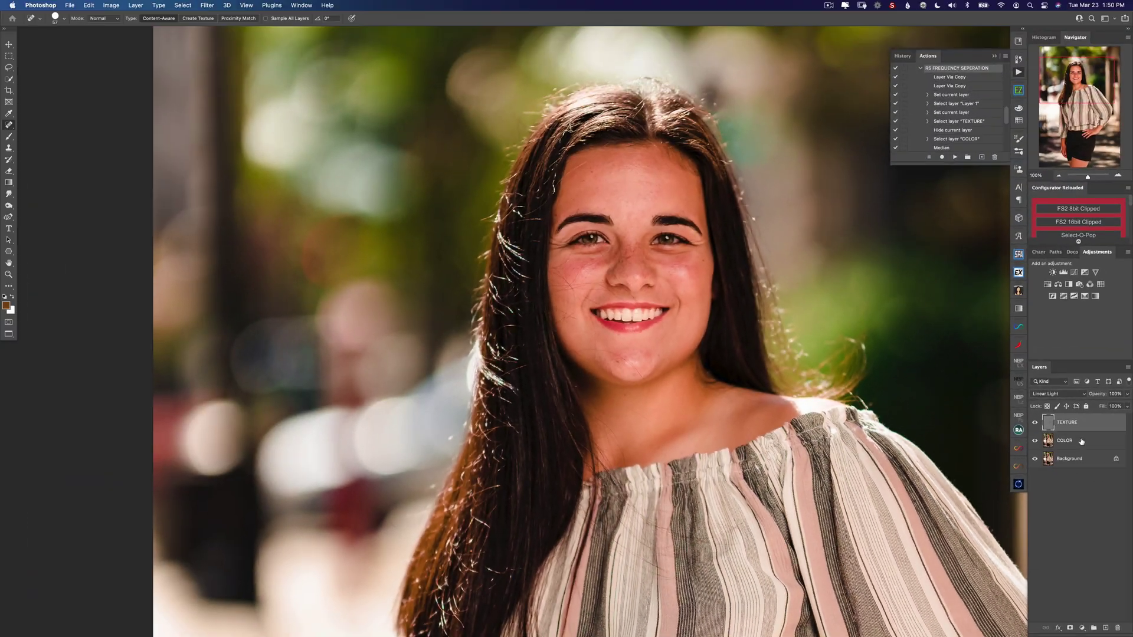
- Select the COLOR layer and view it on its own, then restore the other layers' visibility
{"action": "left_click", "coordinate": [1019, 211]}
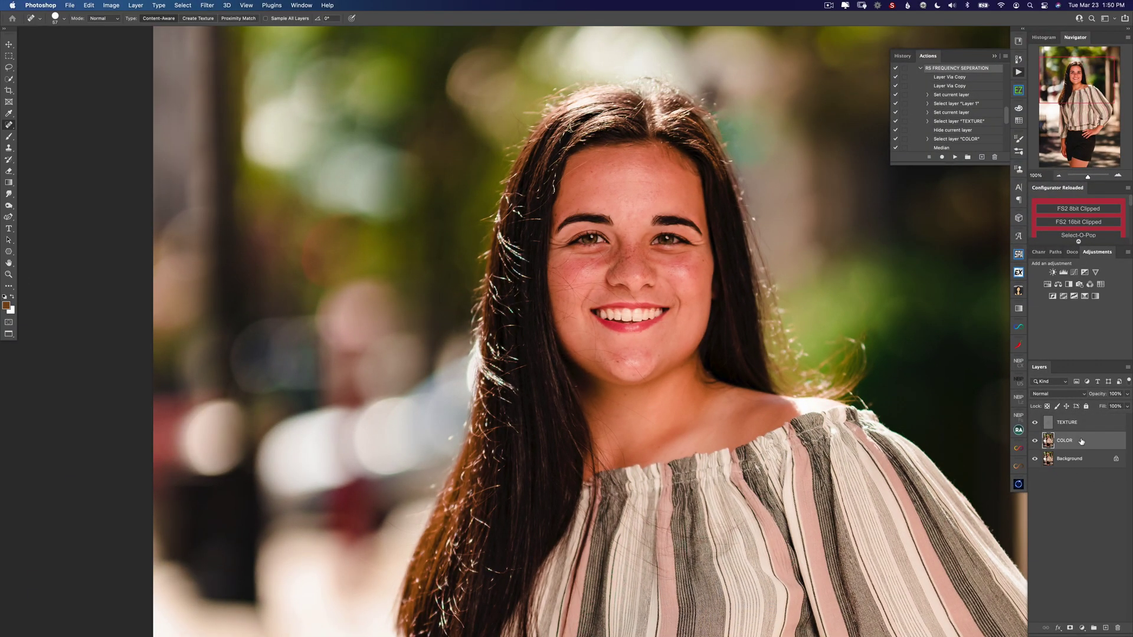
{"action": "left_click", "coordinate": [1035, 441], "text": "alt"}
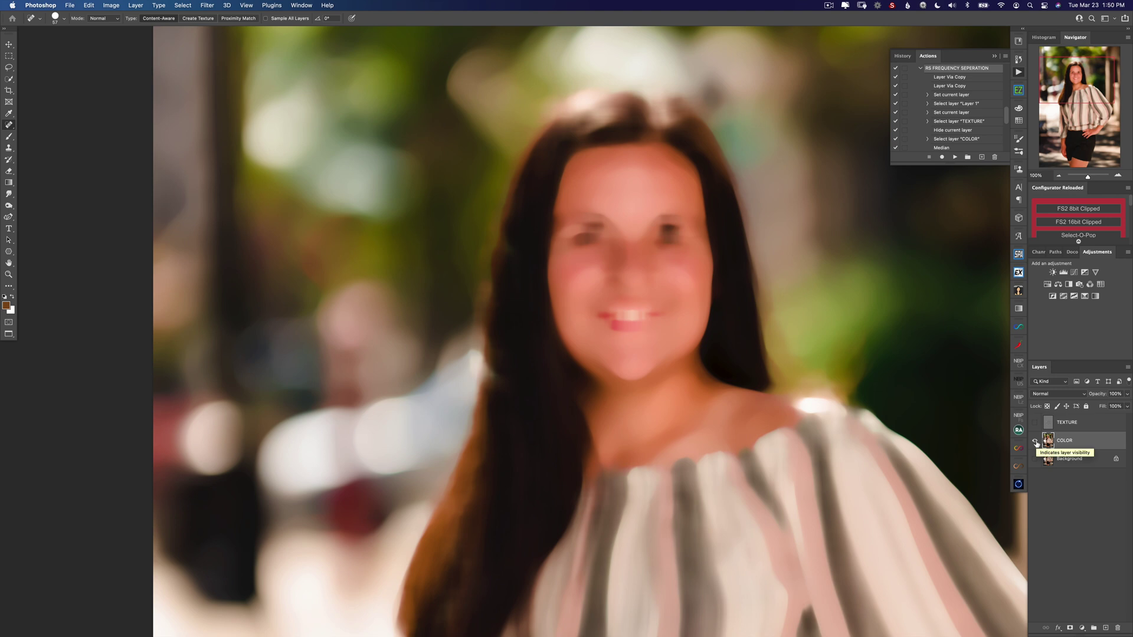
{"action": "left_click", "coordinate": [1035, 442], "text": "alt"}
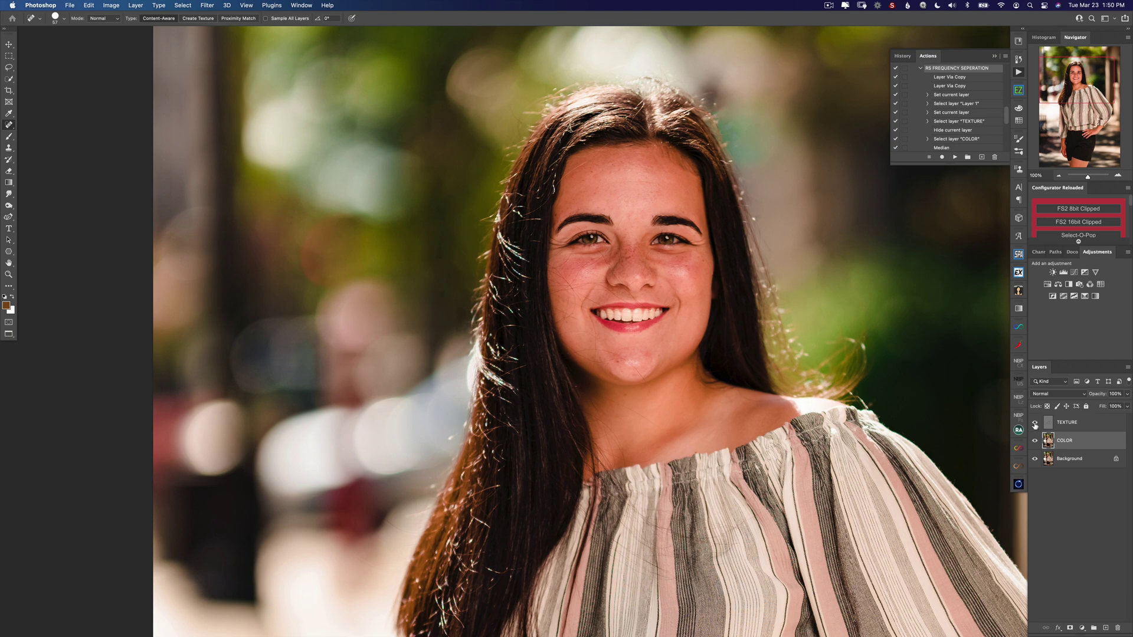
- Show only the TEXTURE layer and sample its plain gray background as the Brush colour
{"action": "left_click", "coordinate": [1035, 423], "text": "alt"}
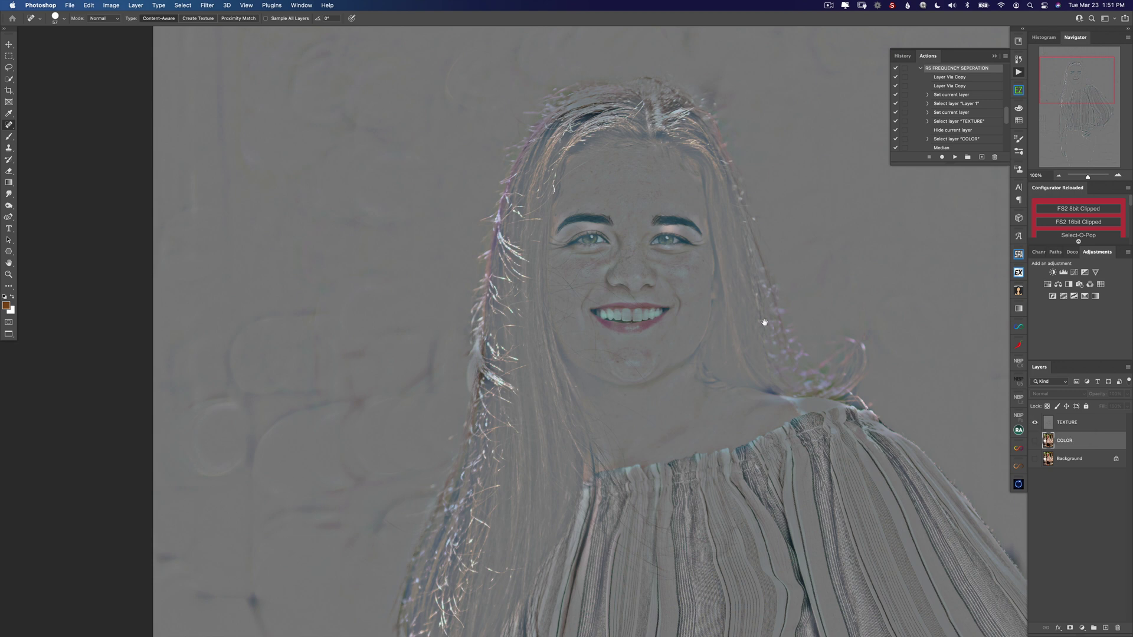
{"action": "left_click_drag", "start_coordinate": [767, 324], "coordinate": [696, 322]}
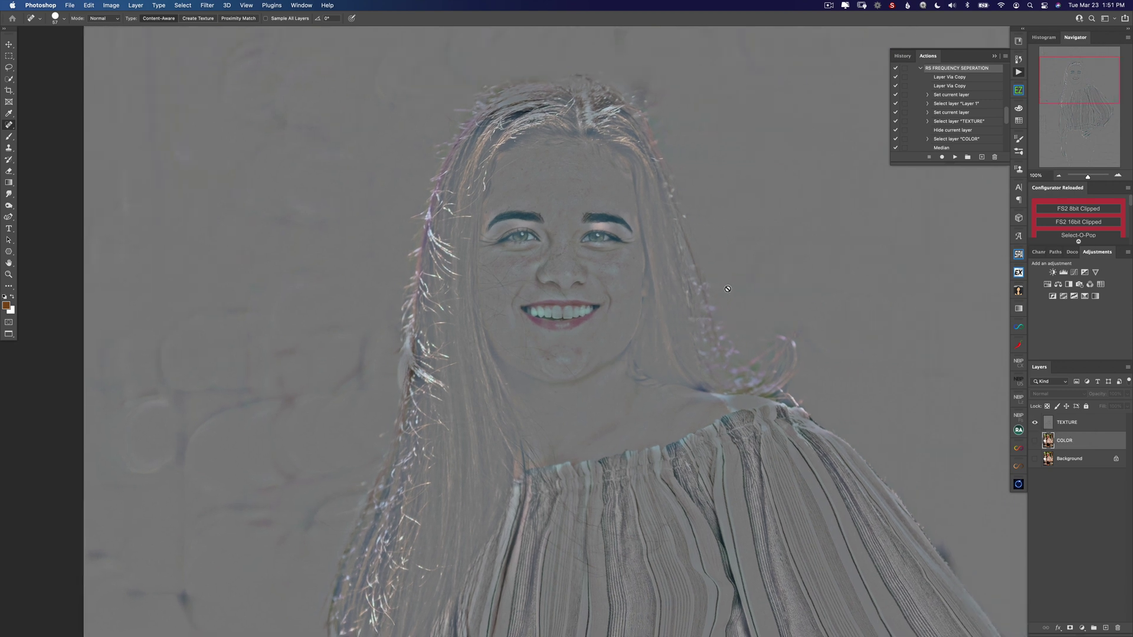
{"action": "key", "text": "b"}
{"action": "left_click", "coordinate": [790, 189], "text": "alt"}
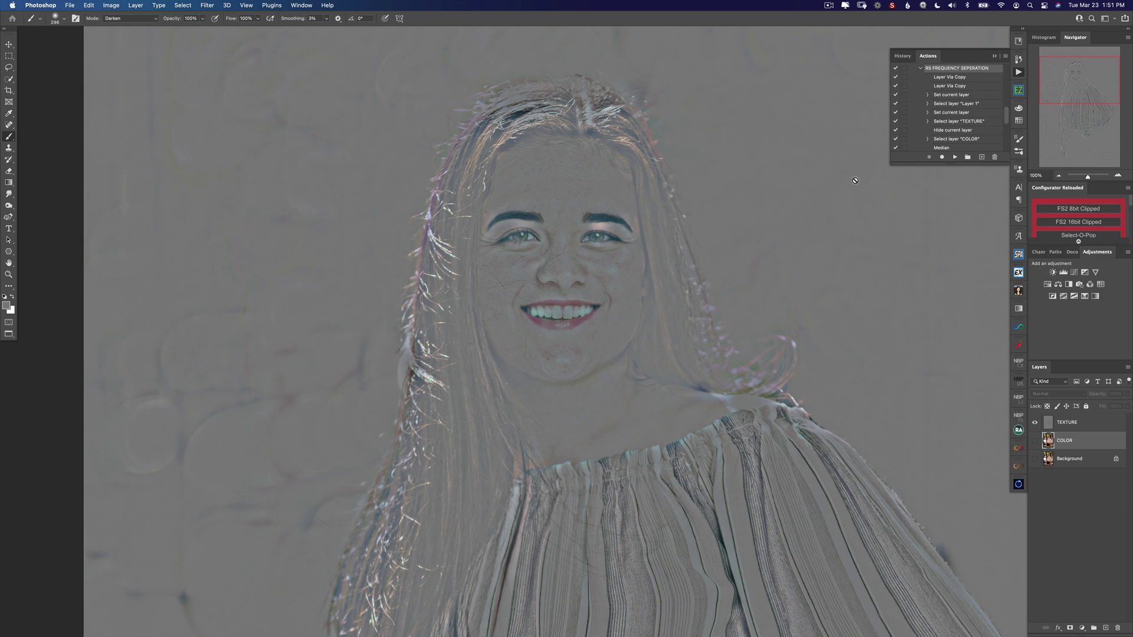
- Check the gray foreground colour, show all layers, and brush gray over the flyaways around the hair's outer edge on the TEXTURE layer
{"action": "left_click", "coordinate": [6, 306]}
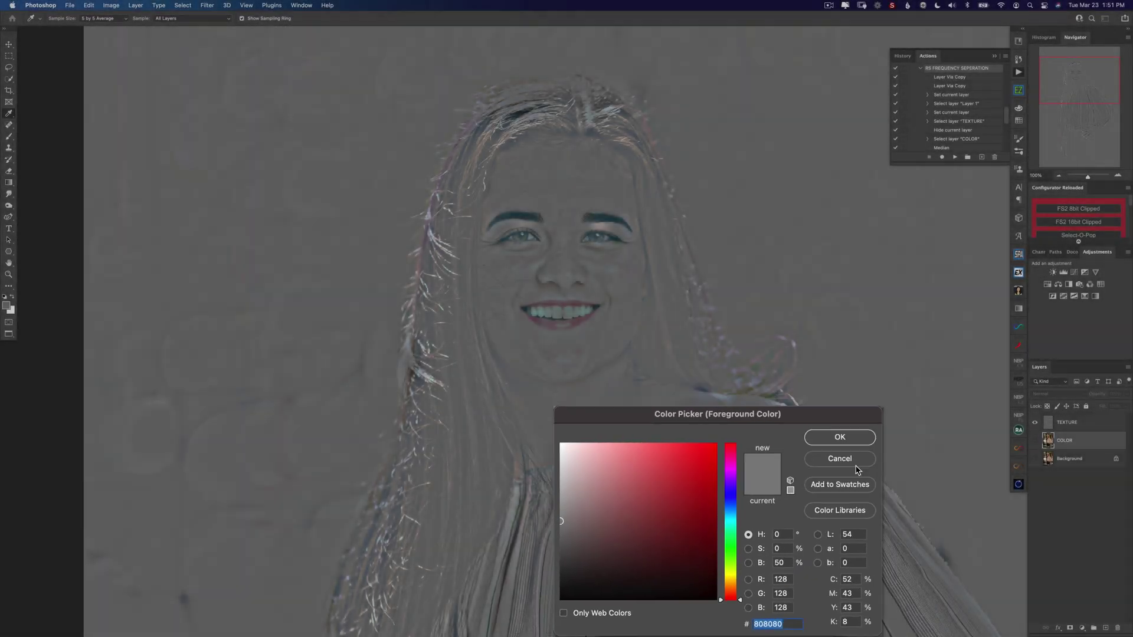
{"action": "left_click", "coordinate": [808, 496]}
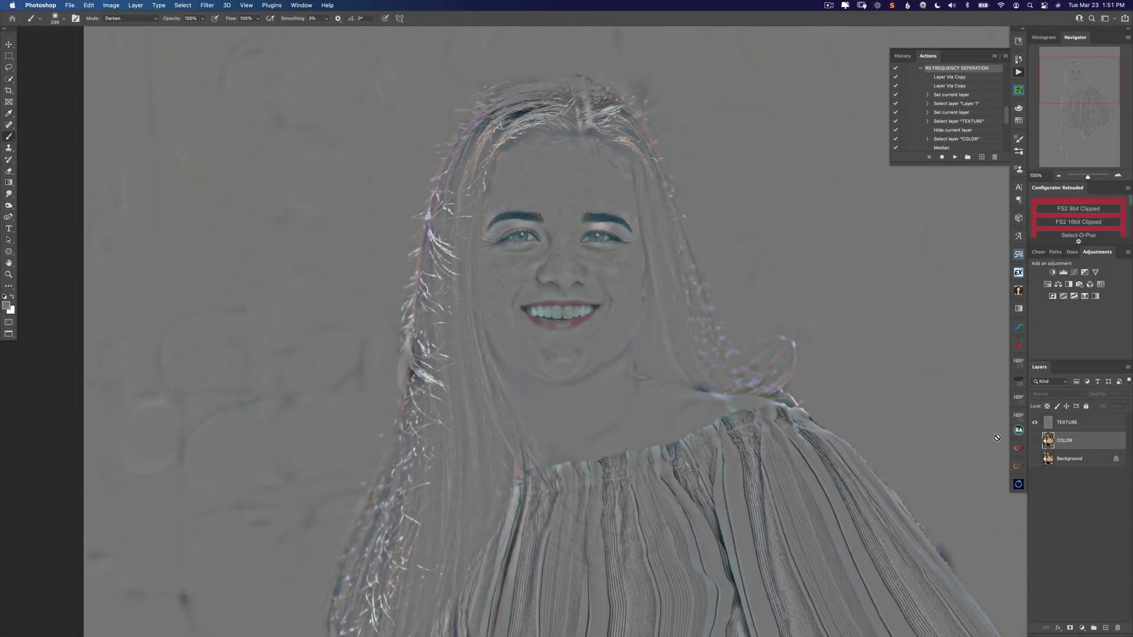
{"action": "left_click", "coordinate": [1082, 429]}
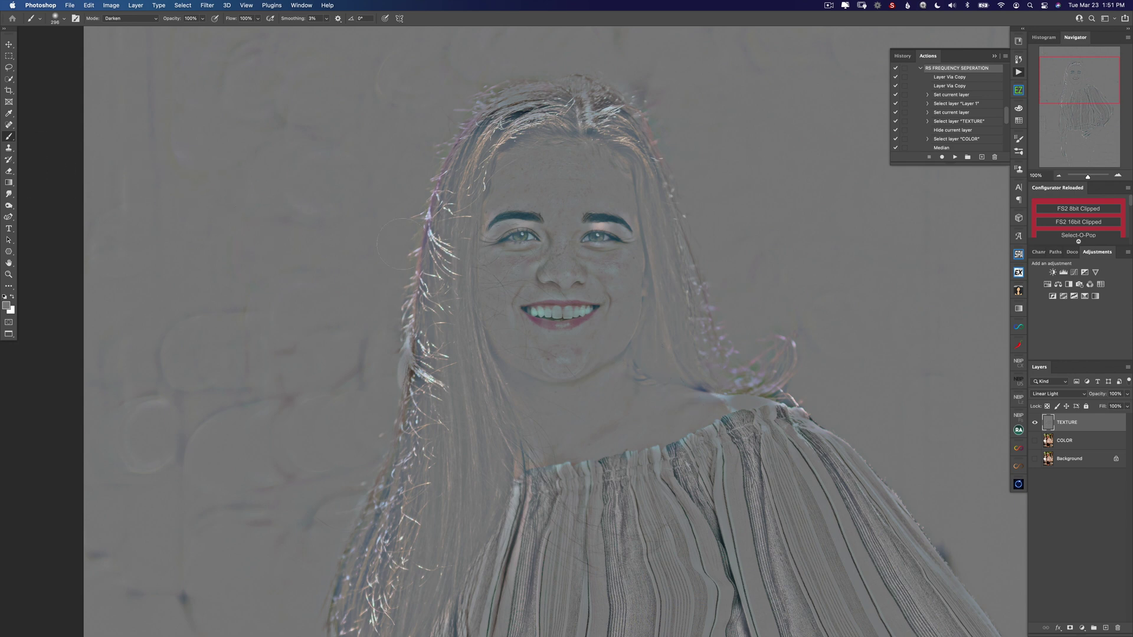
{"action": "left_click", "coordinate": [1035, 459]}
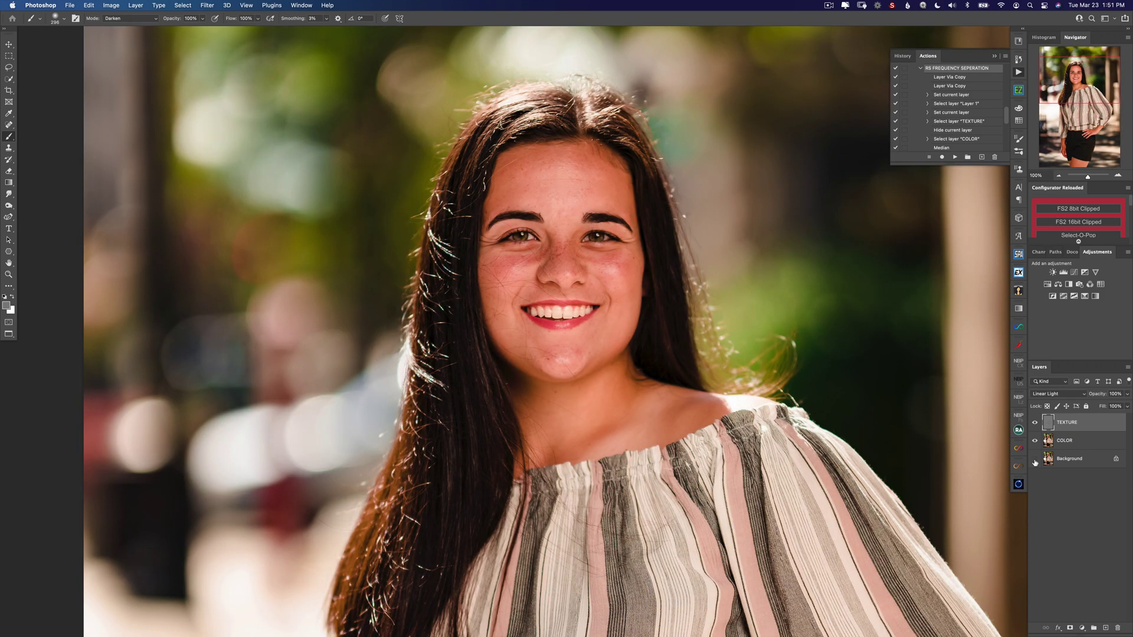
{"action": "left_click_drag", "start_coordinate": [406, 237], "coordinate": [360, 239]}
{"action": "key", "text": "shift+alt+n"}
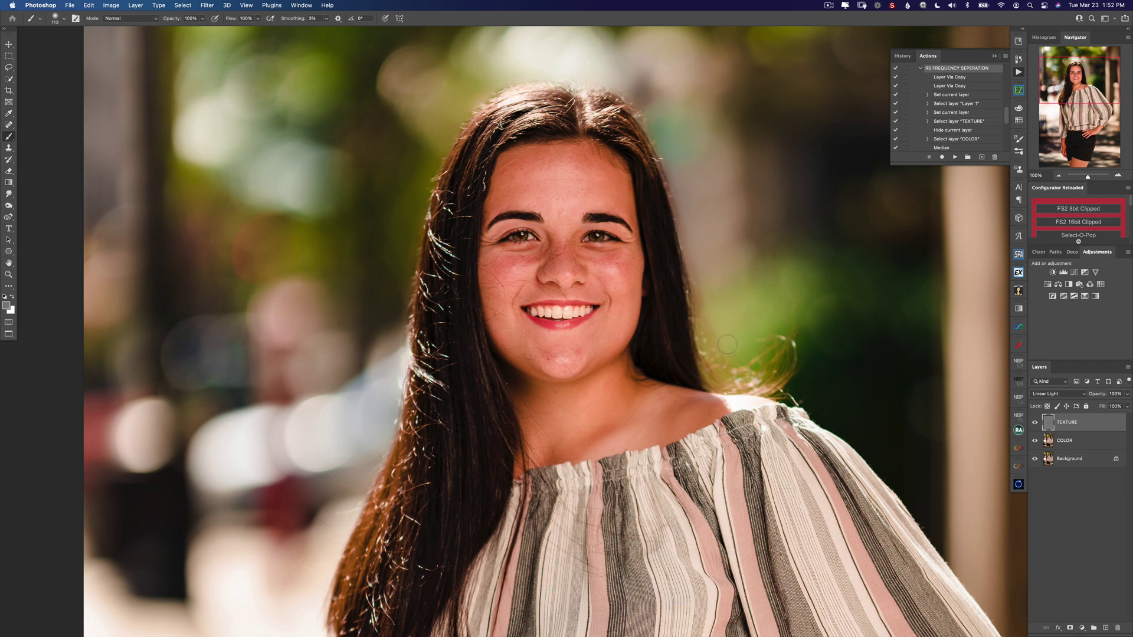
- Compare the photo before and after the flyaway cleanup by isolating the Background layer and restoring all layers
{"action": "left_click", "coordinate": [1035, 459], "text": "alt"}
{"action": "left_click", "coordinate": [1033, 463], "text": "alt"}
{"action": "left_click", "coordinate": [1033, 465], "text": "alt"}
{"action": "left_click", "coordinate": [1034, 466], "text": "alt"}
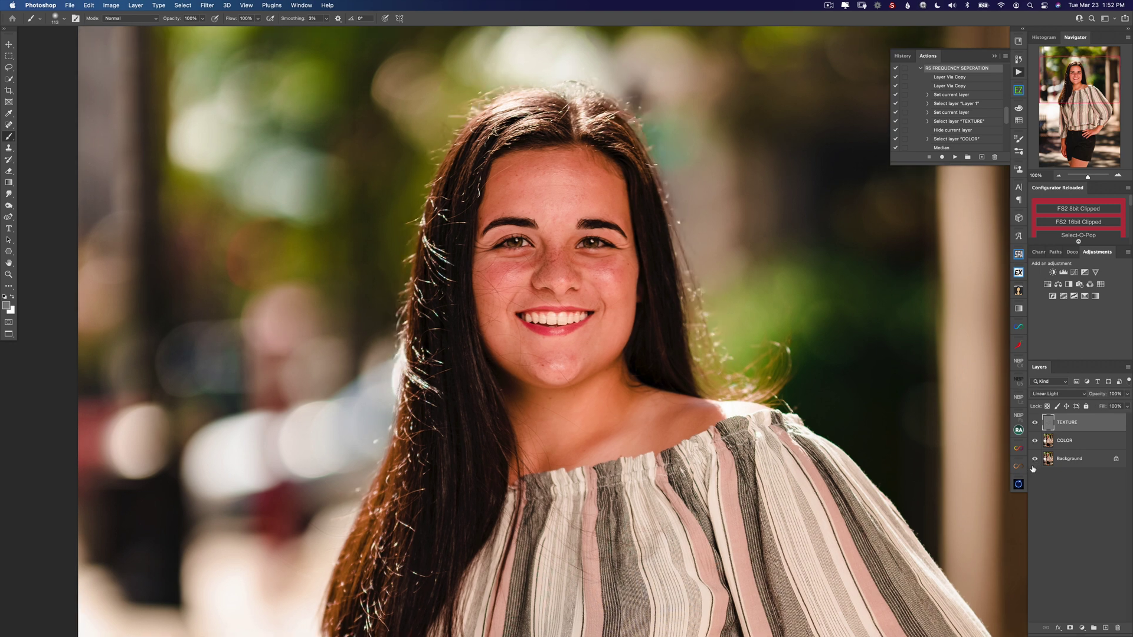
{"action": "left_click", "coordinate": [1033, 467], "text": "alt"}
{"action": "left_click", "coordinate": [1039, 462], "text": "alt"}
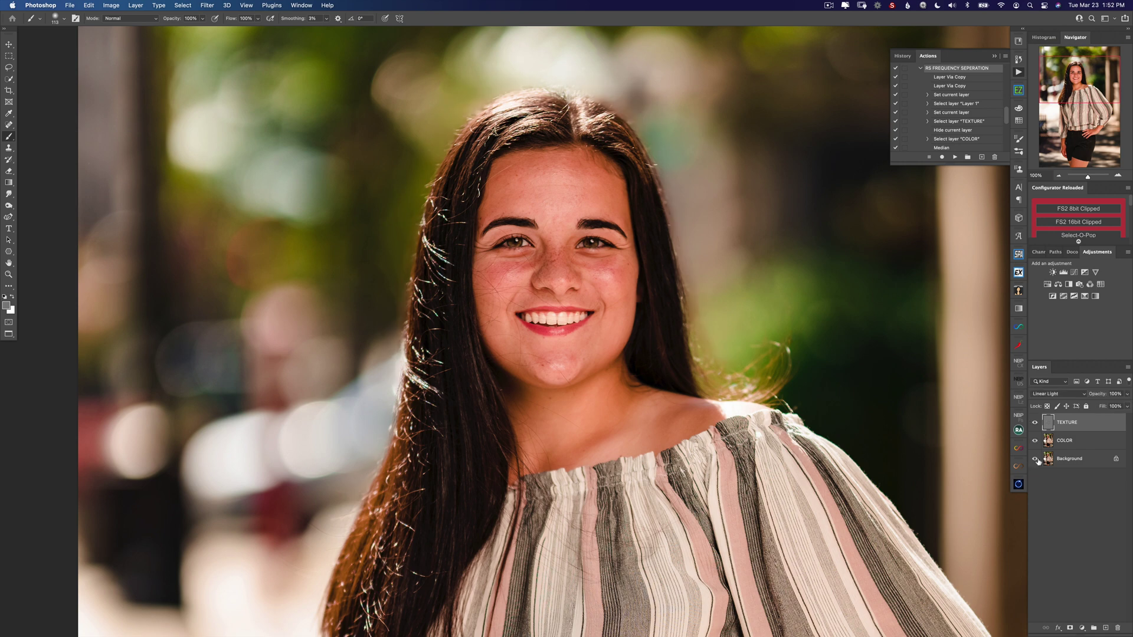
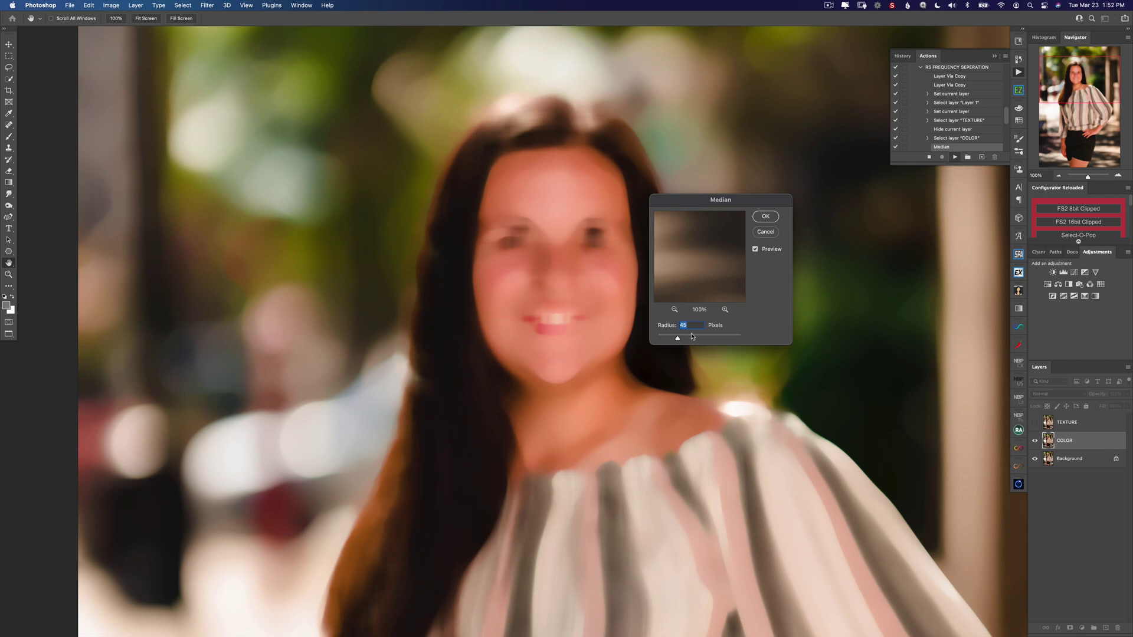
- Apply the Median filter to the COLOR layer with a radius of 35 pixels to finish a new frequency separation
{"action": "left_click_drag", "start_coordinate": [662, 340], "coordinate": [656, 340]}
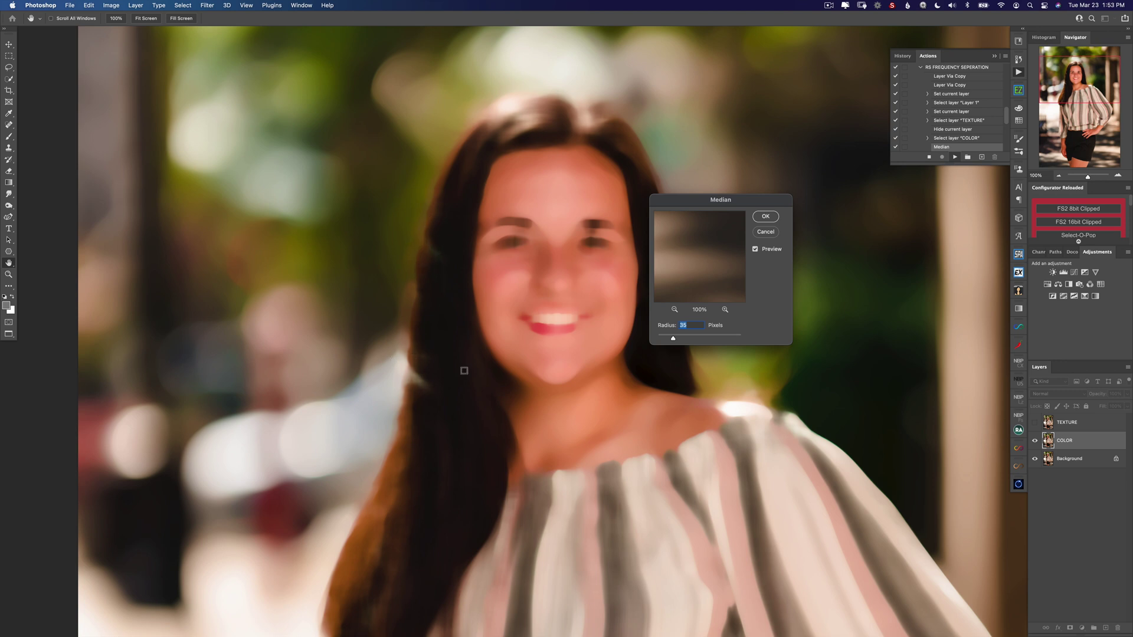
{"action": "left_click", "coordinate": [765, 216]}
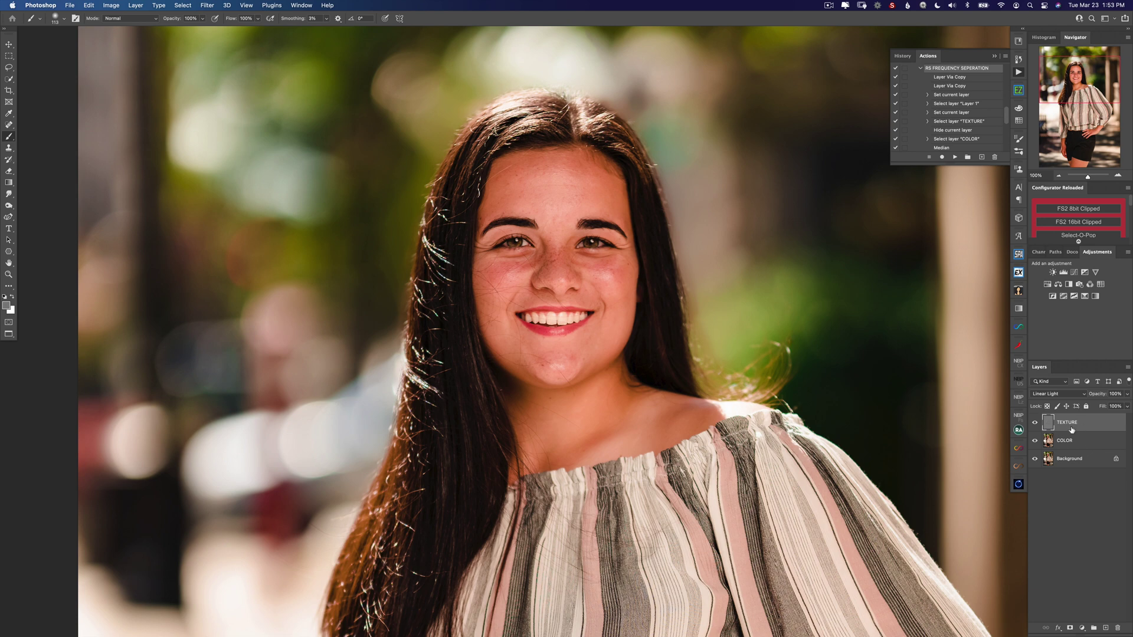
- Inspect the COLOR and TEXTURE layers one at a time, ending with both shown together
{"action": "left_click", "coordinate": [1036, 441], "text": "alt"}
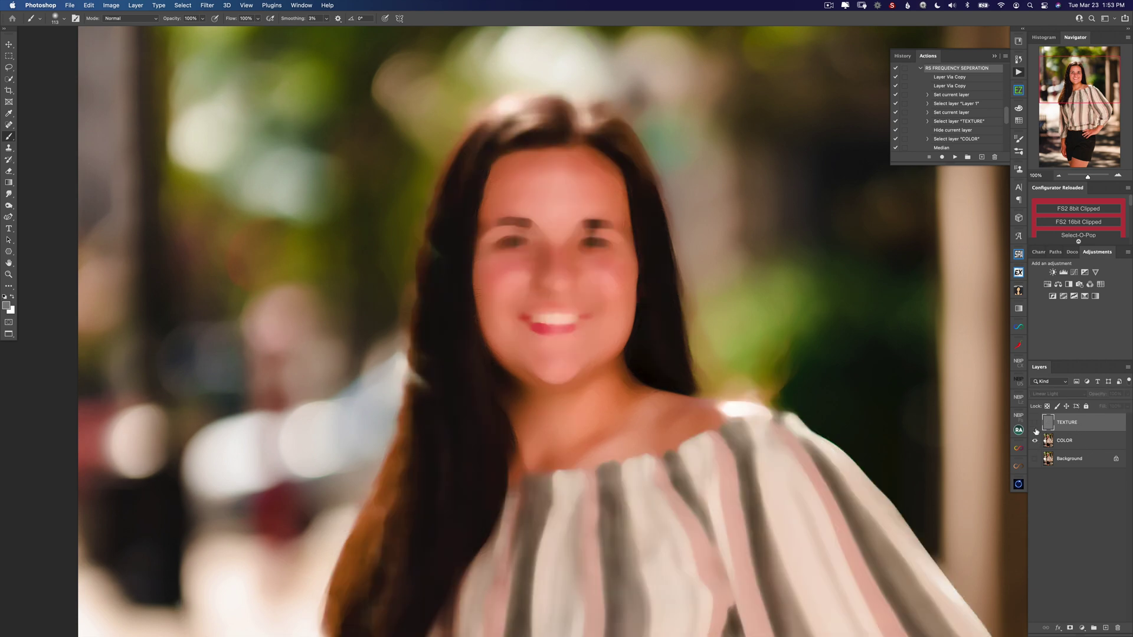
{"action": "left_click", "coordinate": [1035, 424], "text": "alt"}
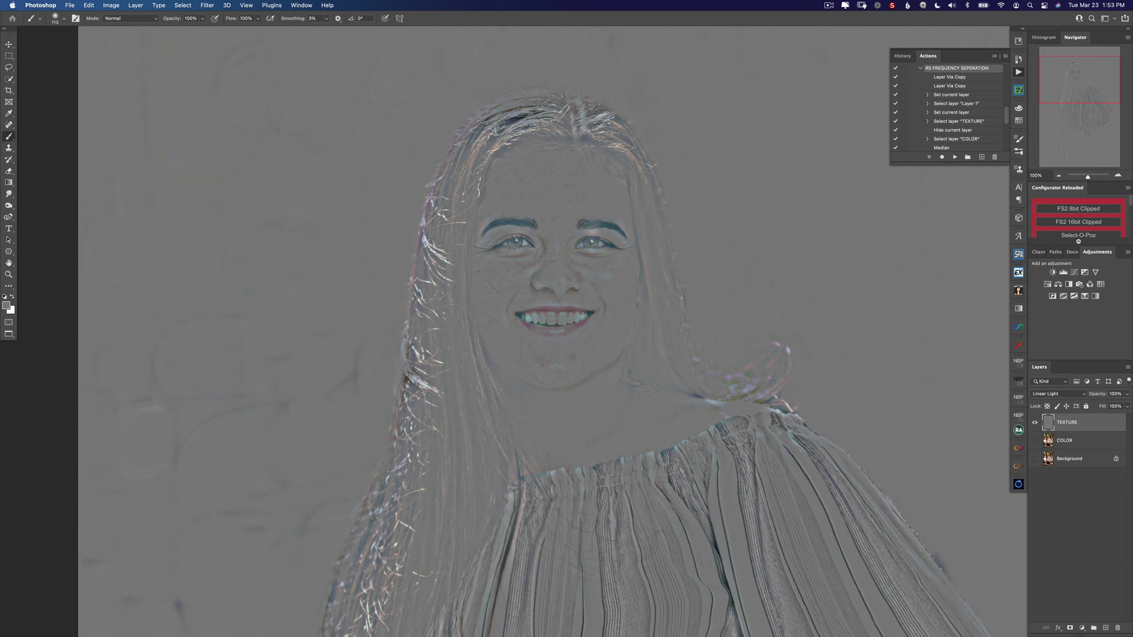
{"action": "left_click", "coordinate": [1036, 441], "text": "alt"}
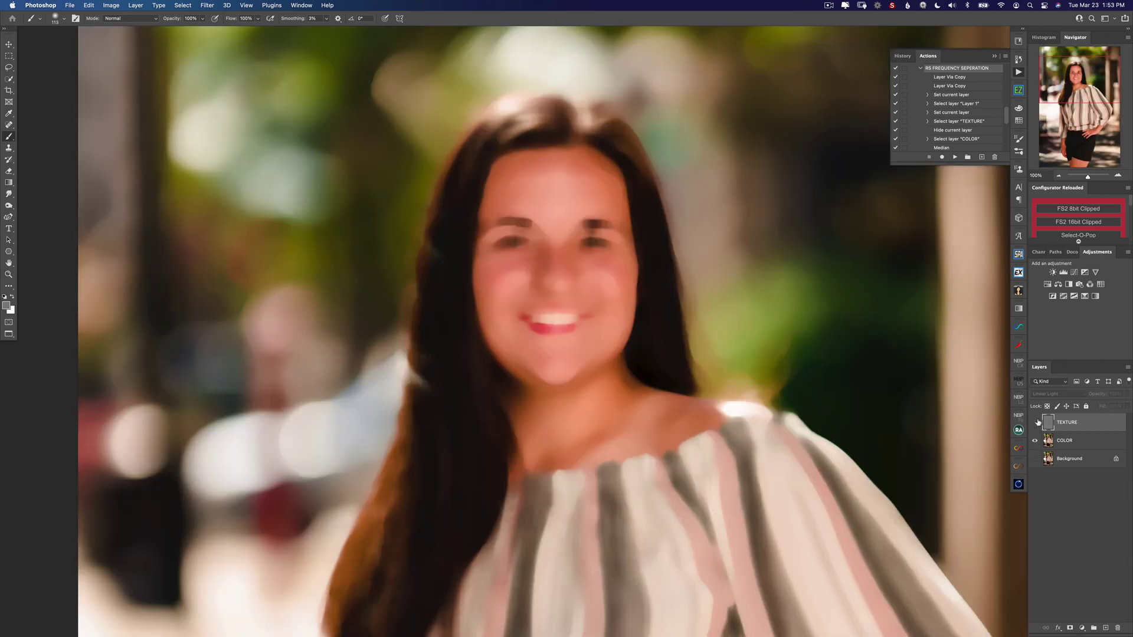
{"action": "left_click", "coordinate": [1036, 423], "text": "alt"}
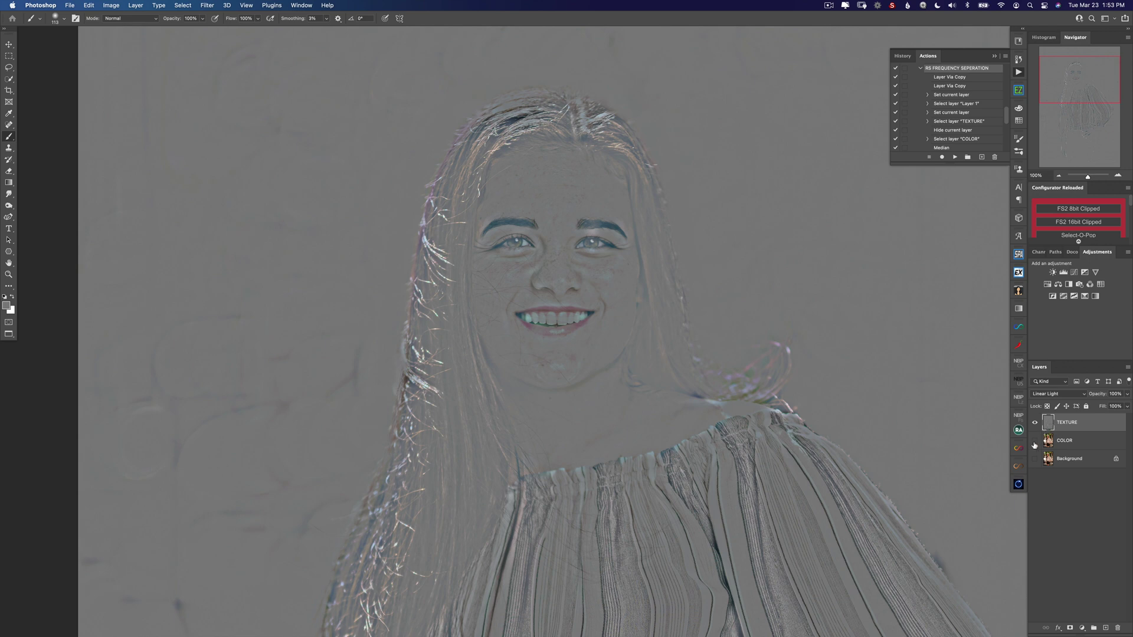
{"action": "left_click", "coordinate": [1036, 443]}
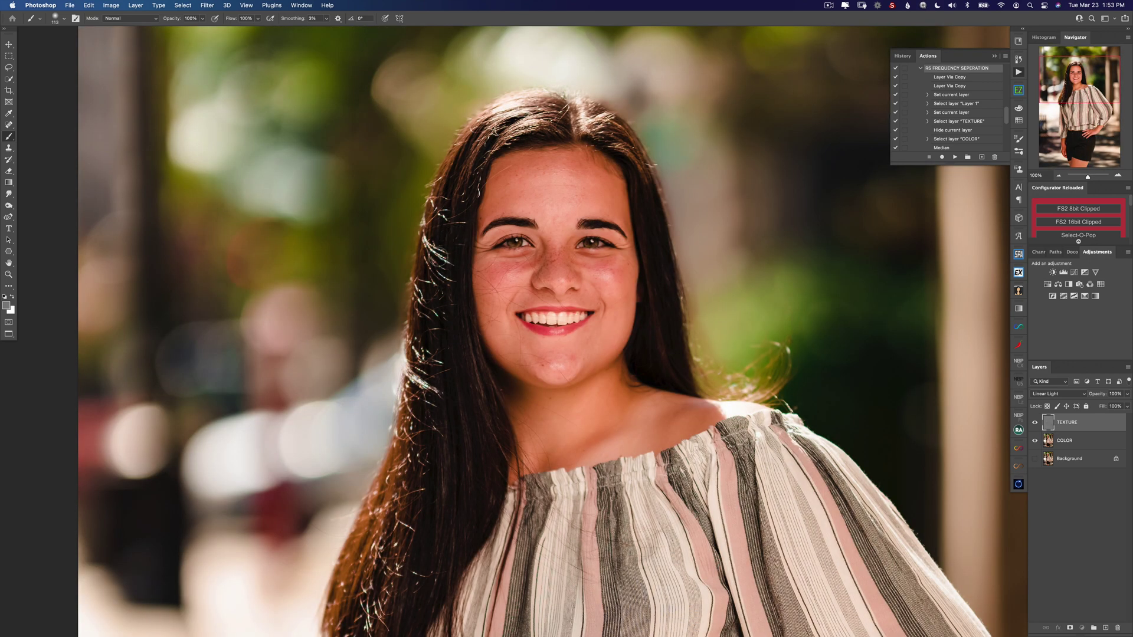
- Try brushing gray over the highlighted stray hairs beside the face on the TEXTURE layer and inspect the painted hair up close
{"action": "mouse_move", "coordinate": [444, 276]}
{"action": "left_mouse_down"}
{"action": "mouse_move", "coordinate": [437, 307]}
{"action": "mouse_move", "coordinate": [429, 232]}
{"action": "mouse_move", "coordinate": [443, 190]}
{"action": "mouse_move", "coordinate": [427, 387]}
{"action": "mouse_move", "coordinate": [436, 373]}
{"action": "mouse_move", "coordinate": [433, 304]}
{"action": "mouse_move", "coordinate": [421, 422]}
{"action": "mouse_move", "coordinate": [409, 430]}
{"action": "mouse_move", "coordinate": [431, 429]}
{"action": "mouse_move", "coordinate": [436, 452]}
{"action": "mouse_move", "coordinate": [430, 538]}
{"action": "left_mouse_up"}
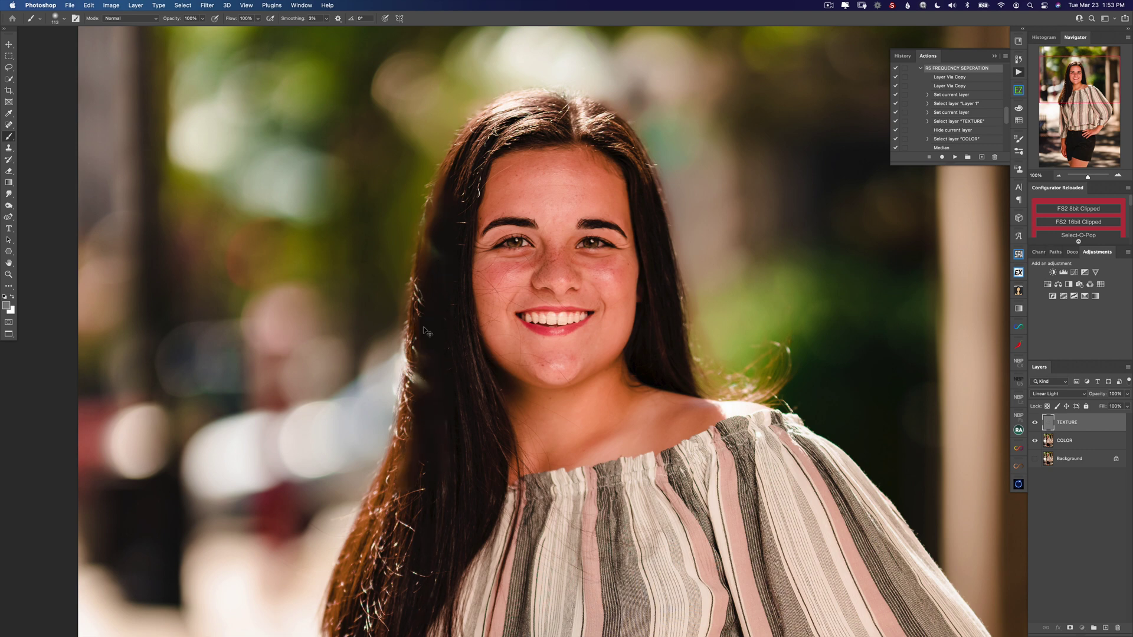
{"action": "key", "text": "super+equal"}
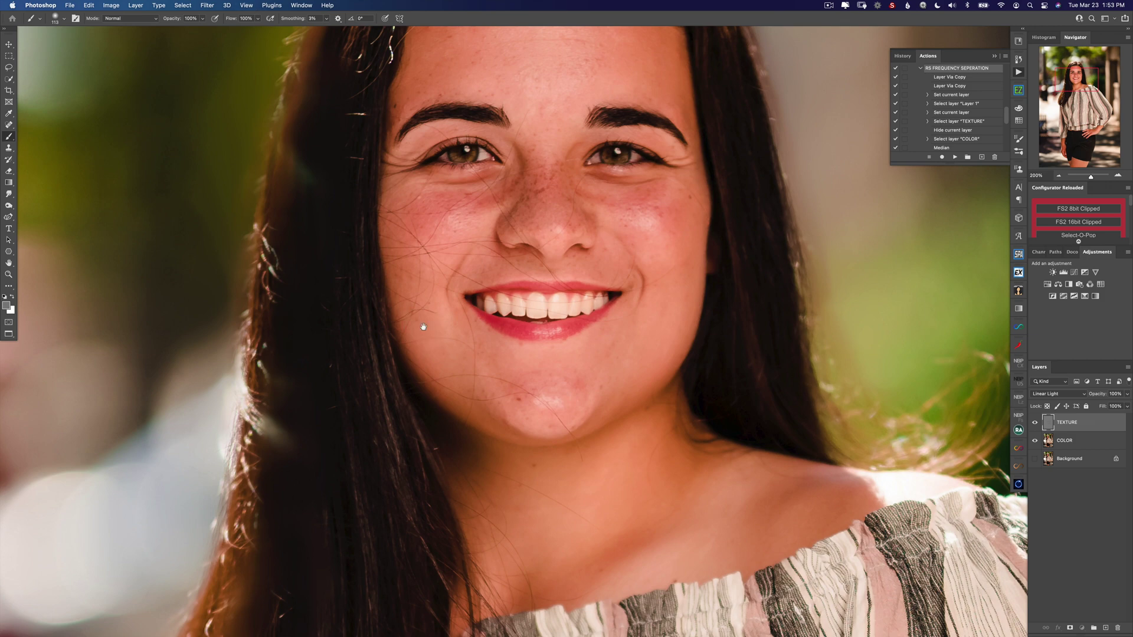
{"action": "left_click_drag", "start_coordinate": [423, 326], "coordinate": [674, 279]}
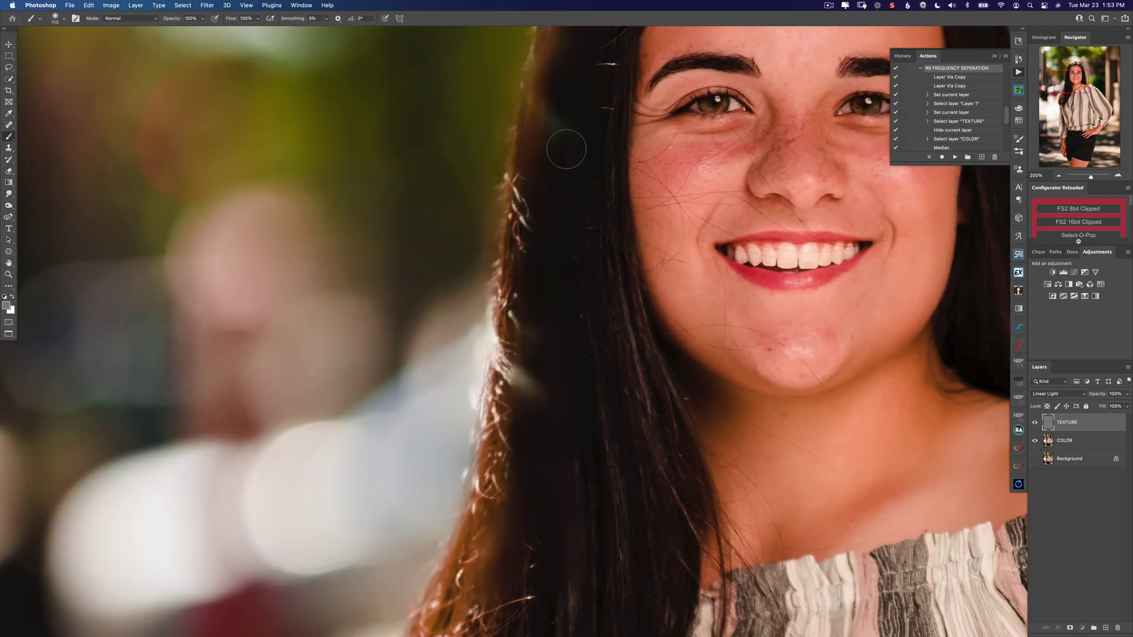
- Undo the gray brush strokes over the highlighted hair on the TEXTURE layer
{"action": "key", "text": "super+z"}
{"action": "key", "text": "super+z"}
{"action": "key", "text": "super+z"}
{"action": "key", "text": "super+z"}
{"action": "key", "text": "super+z"}
{"action": "key", "text": "super+z"}
{"action": "key", "text": "super+z"}
{"action": "key", "text": "super+z"}
{"action": "key", "text": "super+z"}
{"action": "key", "text": "super+z"}
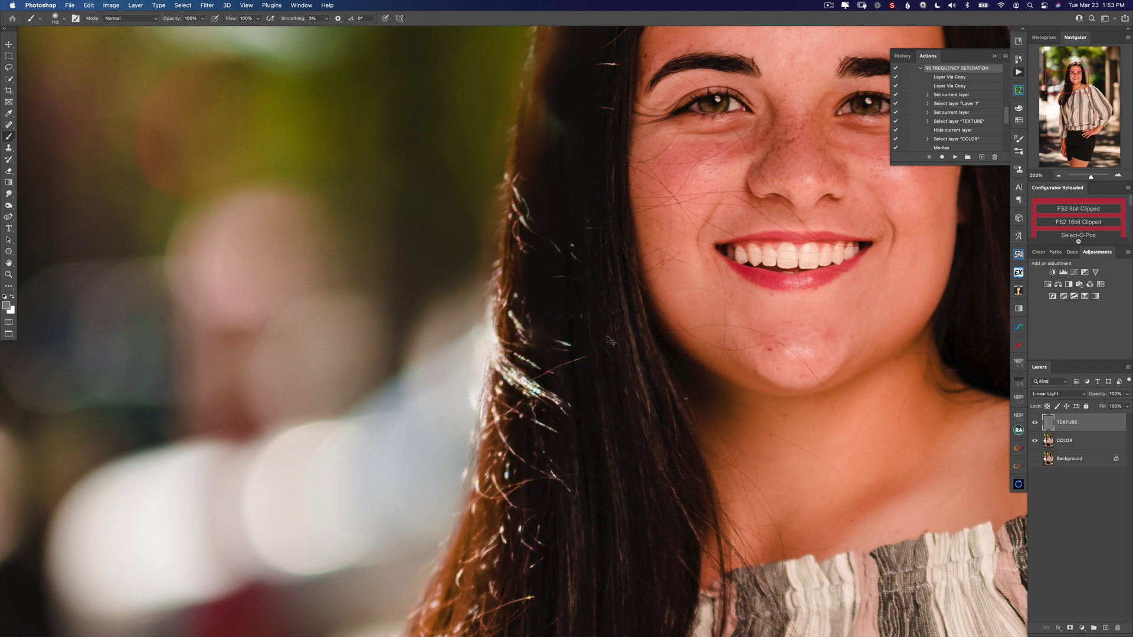
{"action": "key", "text": "super+shift+z"}
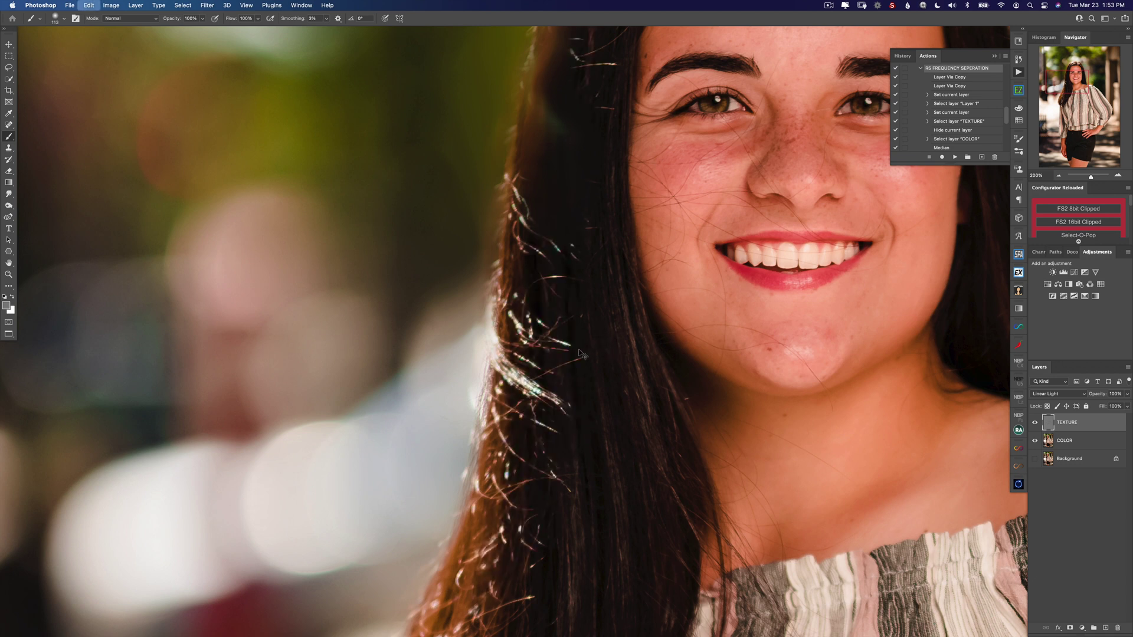
- Try the Clone Stamp on the TEXTURE layer, sampling clean dark hair and covering the highlighted strays beside the face
{"action": "key", "text": "s"}
{"action": "left_click", "coordinate": [586, 286], "text": "alt"}
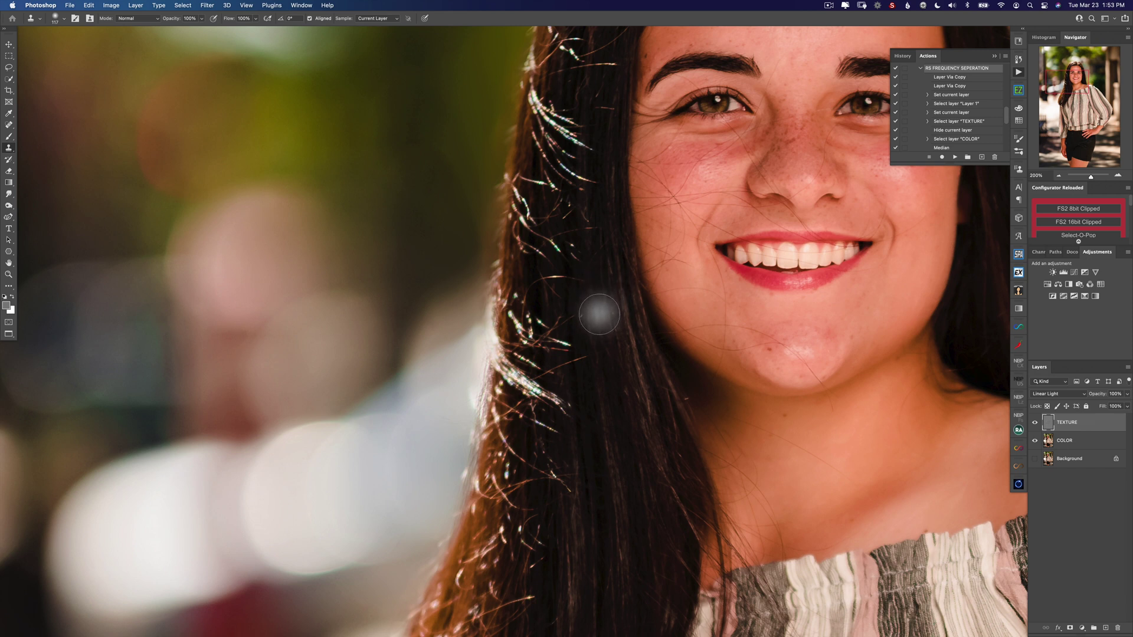
{"action": "mouse_move", "coordinate": [599, 314]}
{"action": "left_mouse_down"}
{"action": "mouse_move", "coordinate": [555, 331]}
{"action": "mouse_move", "coordinate": [558, 339]}
{"action": "mouse_move", "coordinate": [556, 264]}
{"action": "mouse_move", "coordinate": [554, 285]}
{"action": "left_mouse_up"}
{"action": "left_click", "coordinate": [602, 299], "text": "alt"}
{"action": "mouse_move", "coordinate": [561, 221]}
{"action": "left_mouse_down"}
{"action": "mouse_move", "coordinate": [563, 184]}
{"action": "mouse_move", "coordinate": [568, 228]}
{"action": "mouse_move", "coordinate": [585, 191]}
{"action": "mouse_move", "coordinate": [554, 151]}
{"action": "mouse_move", "coordinate": [557, 121]}
{"action": "mouse_move", "coordinate": [560, 150]}
{"action": "left_mouse_up"}
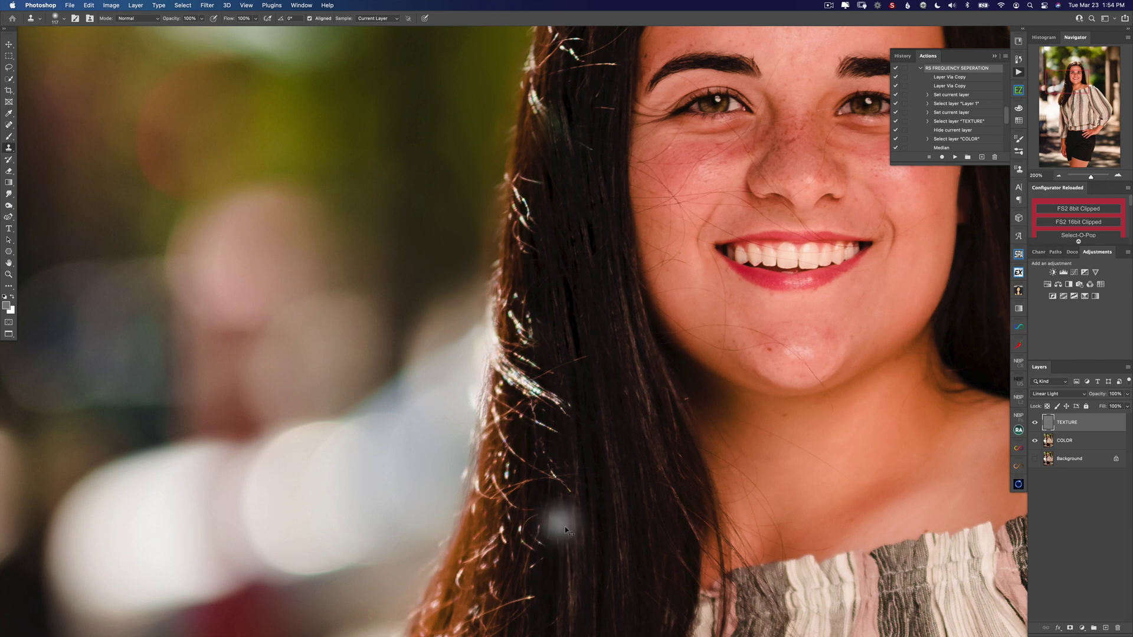
- Undo the Clone Stamp strokes over the highlighted hair
{"action": "key", "text": "super+z"}
{"action": "key", "text": "super+z"}
{"action": "key", "text": "super+z"}
{"action": "key", "text": "super+z"}
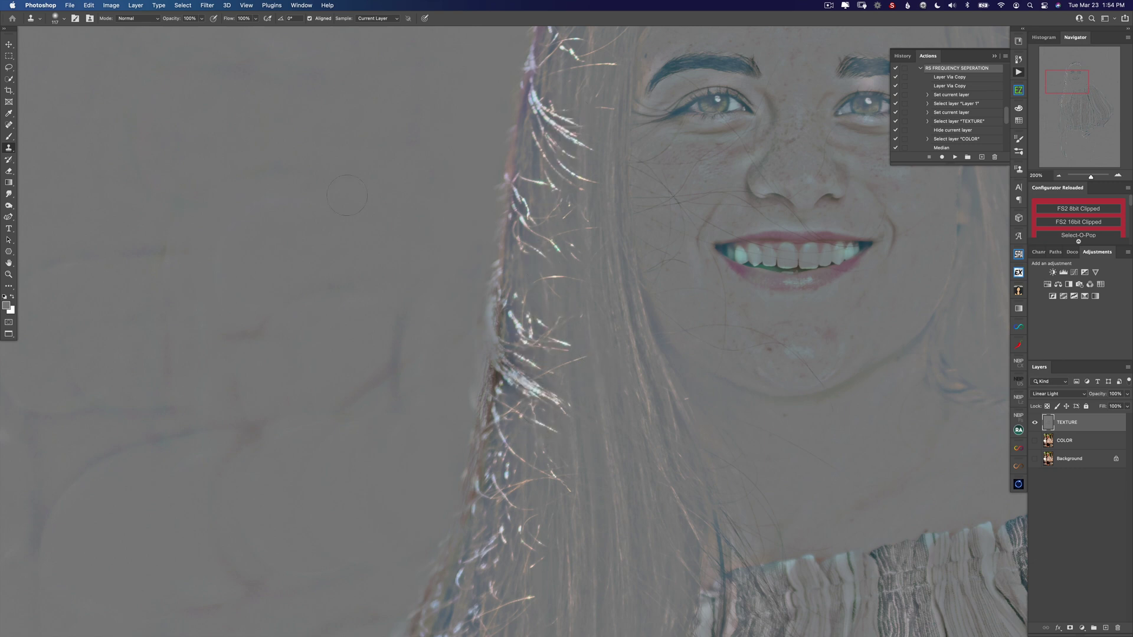
- Set the Clone Stamp mode to Darken and clone clean texture over the bright strays at chin level and below on the TEXTURE layer
{"action": "left_click", "coordinate": [150, 22]}
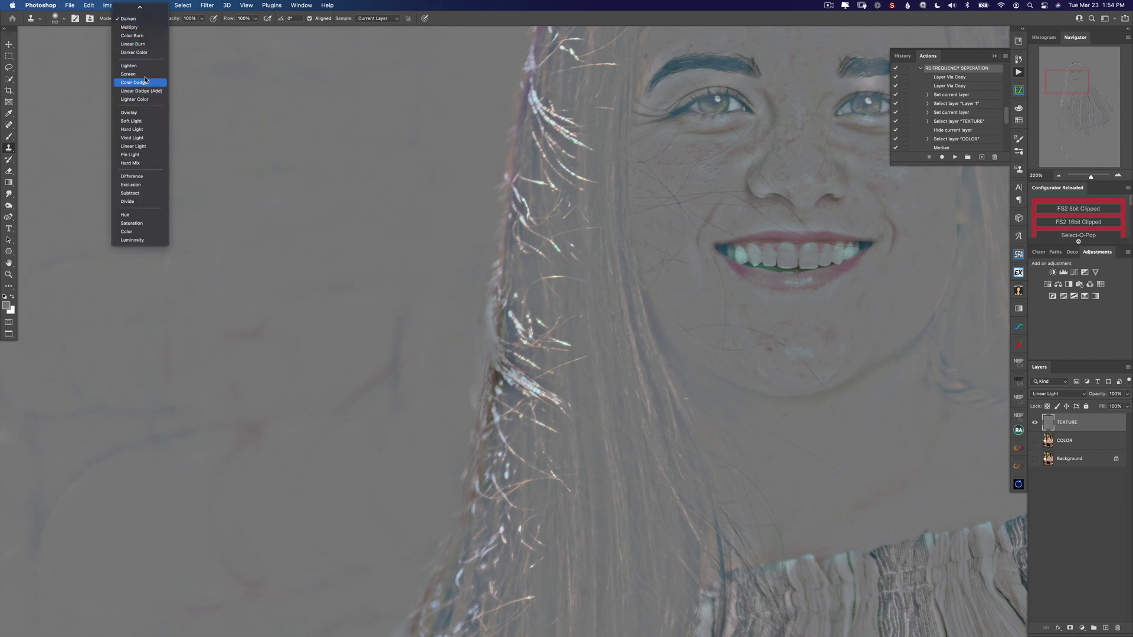
{"action": "left_click", "coordinate": [148, 19]}
{"action": "mouse_move", "coordinate": [564, 396]}
{"action": "left_mouse_down"}
{"action": "mouse_move", "coordinate": [537, 370]}
{"action": "mouse_move", "coordinate": [538, 322]}
{"action": "mouse_move", "coordinate": [537, 398]}
{"action": "left_mouse_up"}
{"action": "left_click", "coordinate": [576, 372], "text": "alt"}
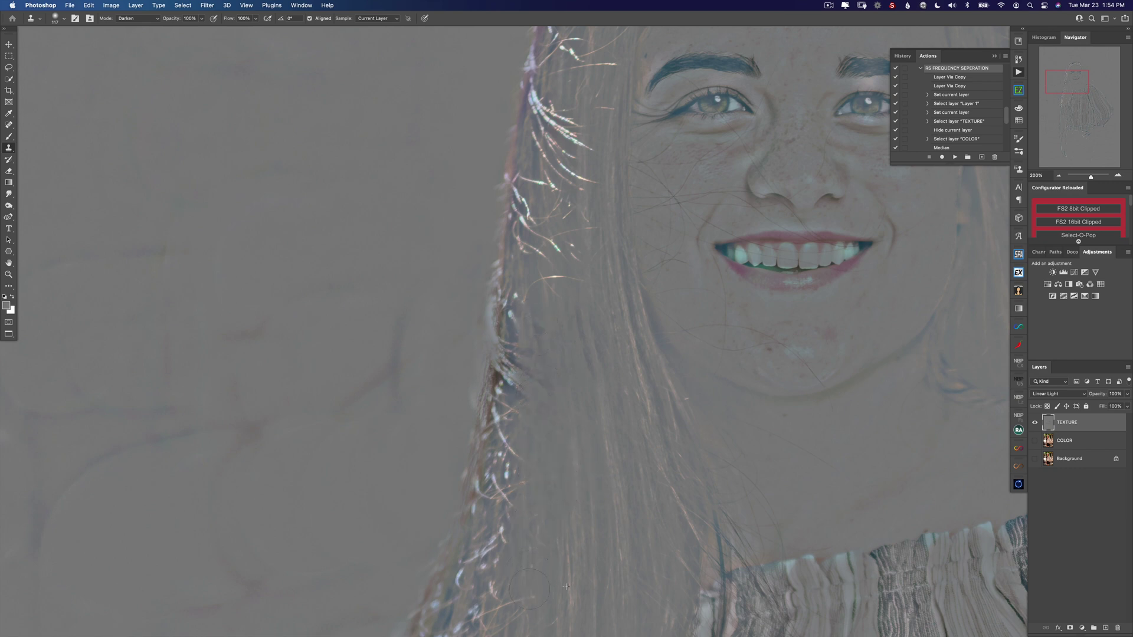
{"action": "left_click_drag", "start_coordinate": [555, 388], "coordinate": [553, 504]}
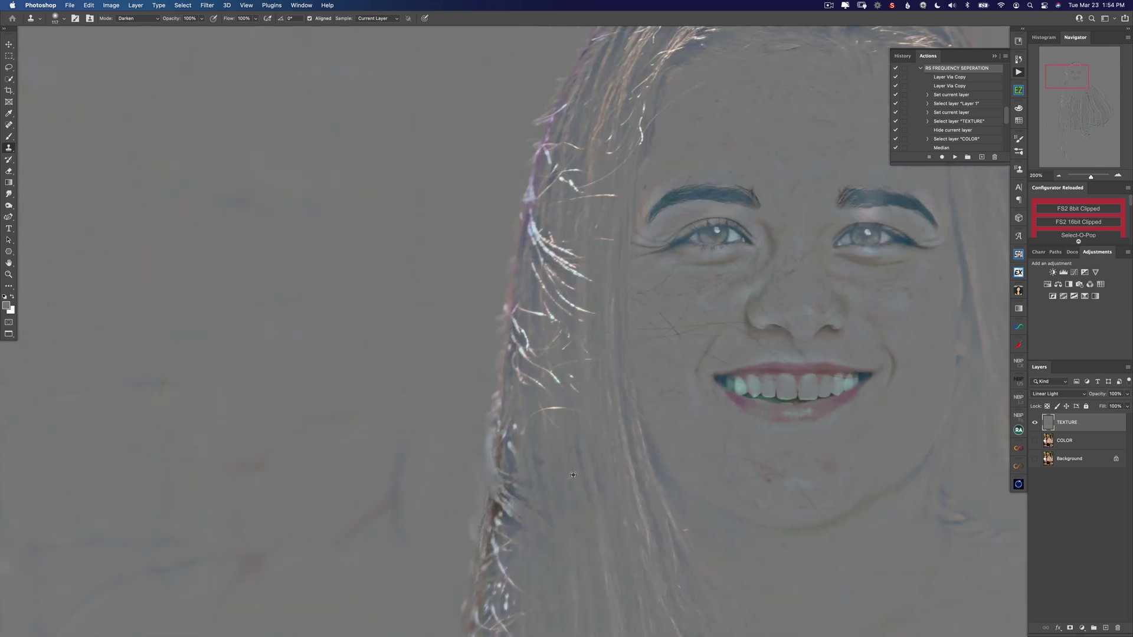
- Clone clean hair texture over the bright strays beside the mouth and cheek on the TEXTURE layer
{"action": "left_click_drag", "start_coordinate": [555, 407], "coordinate": [559, 381]}
{"action": "left_click", "coordinate": [551, 429], "text": "alt"}
{"action": "left_click", "coordinate": [565, 323]}
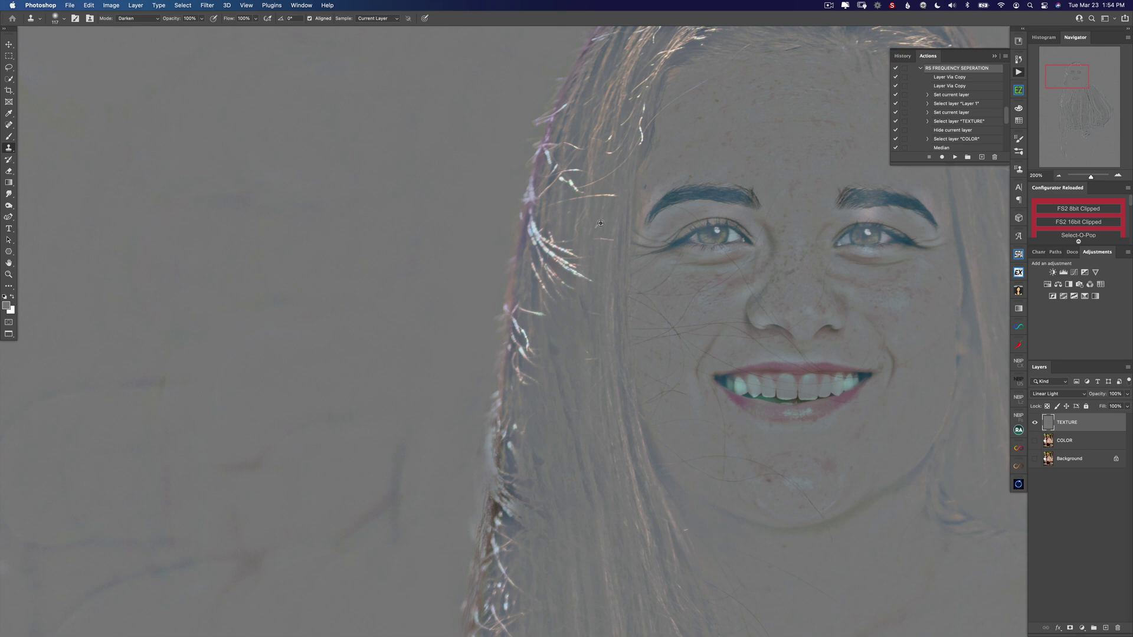
- Resample clean texture repeatedly and clone over the cluster of bright strays in the hair at eye level
{"action": "left_click", "coordinate": [570, 226], "text": "alt"}
{"action": "left_click", "coordinate": [576, 270]}
{"action": "left_click", "coordinate": [575, 223], "text": "alt"}
{"action": "left_click_drag", "start_coordinate": [550, 242], "coordinate": [550, 274]}
{"action": "left_click", "coordinate": [567, 221], "text": "alt"}
{"action": "left_click_drag", "start_coordinate": [566, 190], "coordinate": [562, 206]}
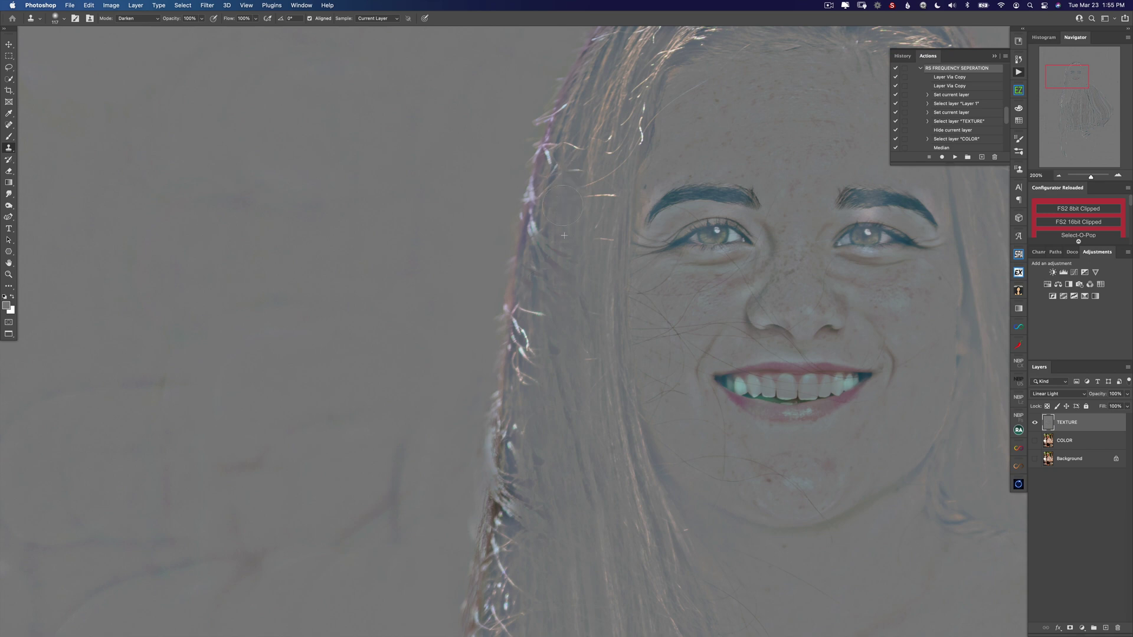
- Clone texture sampled from the upper hair over the bright strays beside the temple and eyebrow
{"action": "left_click", "coordinate": [595, 102], "text": "alt"}
{"action": "left_click_drag", "start_coordinate": [566, 148], "coordinate": [550, 155]}
{"action": "left_click", "coordinate": [589, 103], "text": "alt"}
{"action": "left_click", "coordinate": [601, 106]}
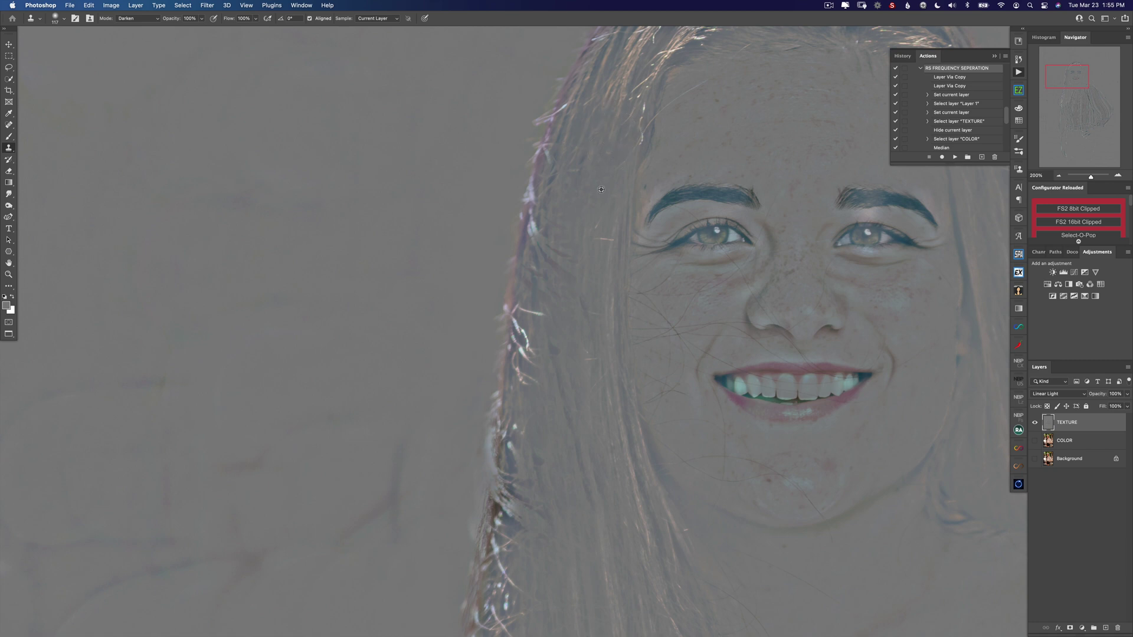
- Show the COLOR layer again and clone over the remaining bright strays along the hair's outer edge on the TEXTURE layer
{"action": "scroll", "coordinate": [561, 309], "scroll_direction": "down", "scroll_amount": 5}
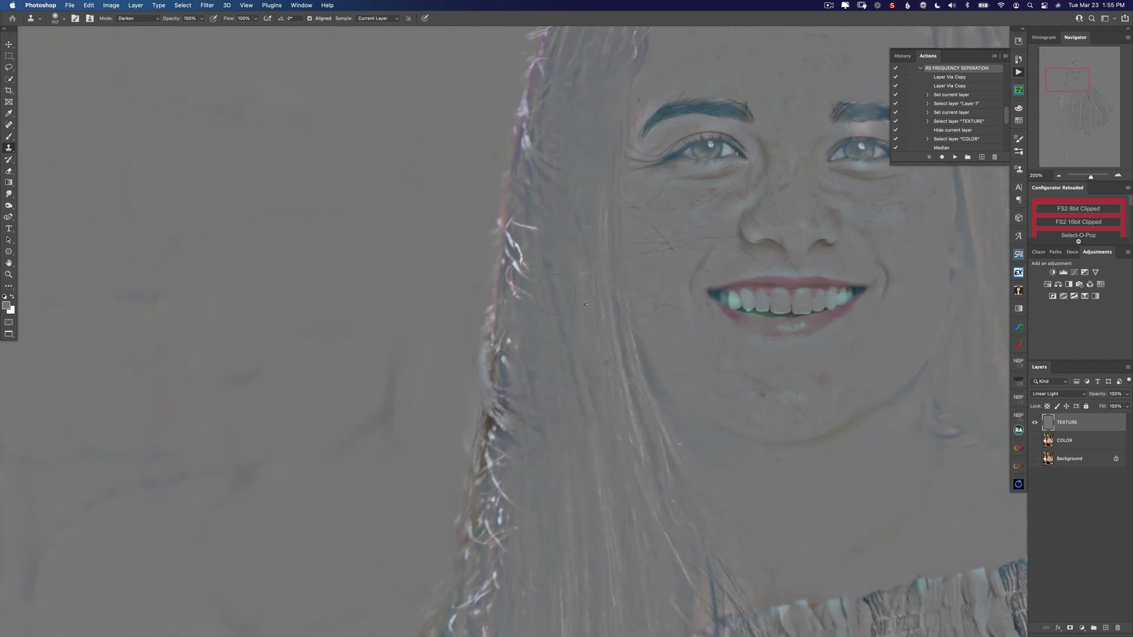
{"action": "left_click", "coordinate": [1035, 441]}
{"action": "left_click_drag", "start_coordinate": [525, 450], "coordinate": [516, 427]}
{"action": "left_click", "coordinate": [547, 326], "text": "alt"}
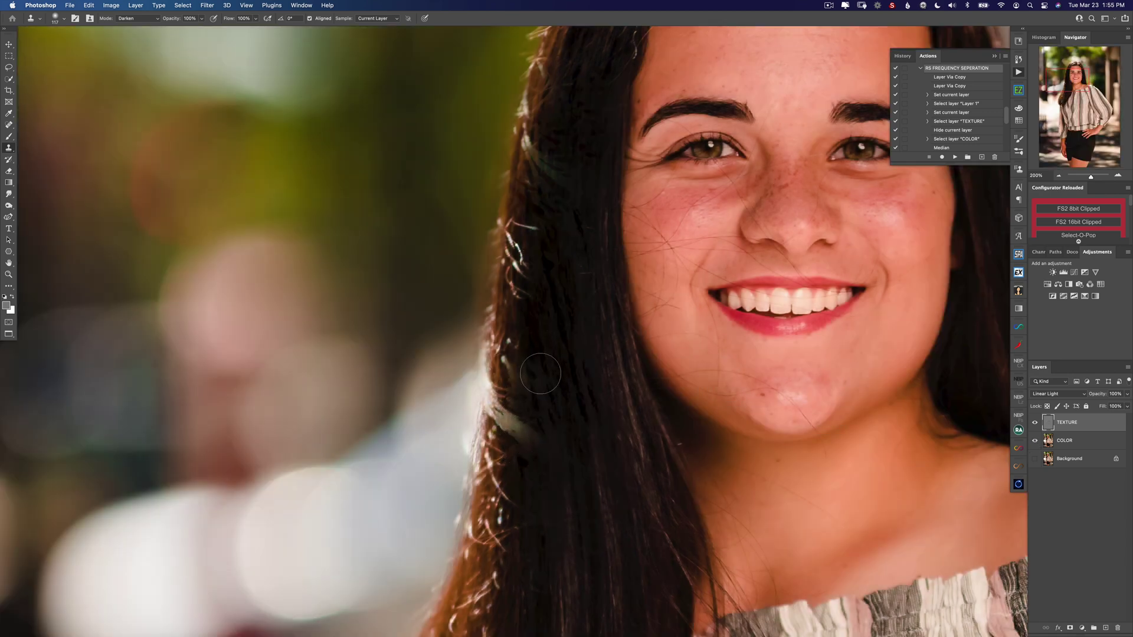
{"action": "left_click", "coordinate": [528, 342], "text": "alt"}
{"action": "mouse_move", "coordinate": [526, 273]}
{"action": "left_mouse_down"}
{"action": "mouse_move", "coordinate": [532, 225]}
{"action": "mouse_move", "coordinate": [529, 292]}
{"action": "mouse_move", "coordinate": [529, 272]}
{"action": "mouse_move", "coordinate": [554, 313]}
{"action": "left_mouse_up"}
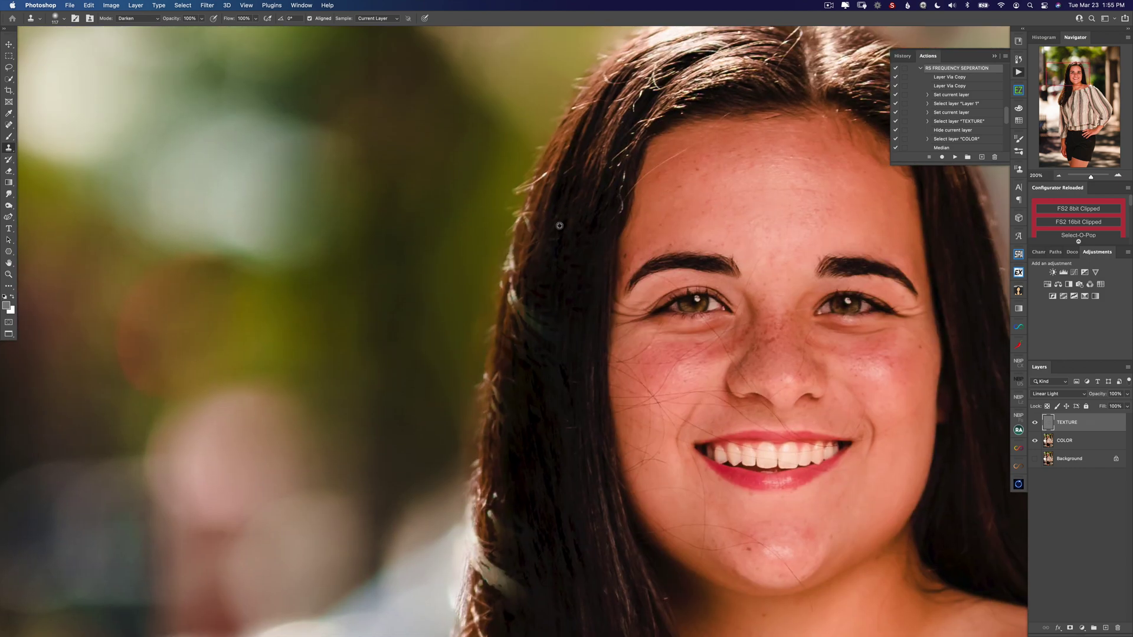
- Clone clean hair texture over the bright strays in the lower hair beside the blouse on the TEXTURE layer
{"action": "scroll", "coordinate": [539, 449], "scroll_direction": "down", "scroll_amount": 10}
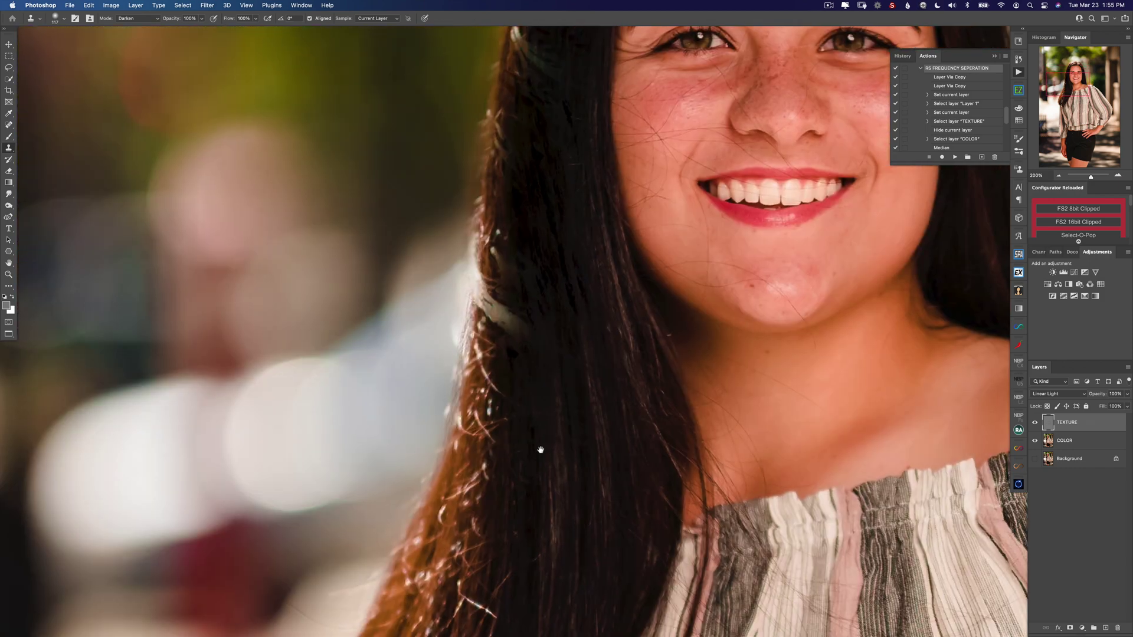
{"action": "scroll", "coordinate": [507, 473], "scroll_direction": "down", "scroll_amount": 4}
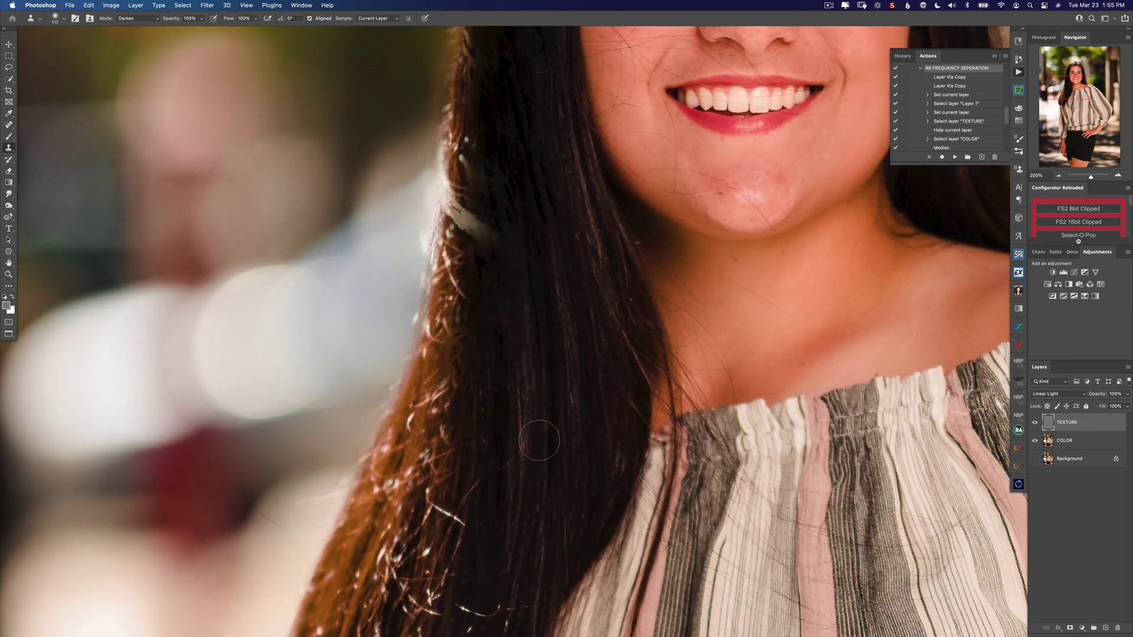
{"action": "left_click", "coordinate": [460, 468], "text": "alt"}
{"action": "mouse_move", "coordinate": [451, 521]}
{"action": "left_mouse_down"}
{"action": "mouse_move", "coordinate": [458, 514]}
{"action": "mouse_move", "coordinate": [457, 561]}
{"action": "left_mouse_up"}
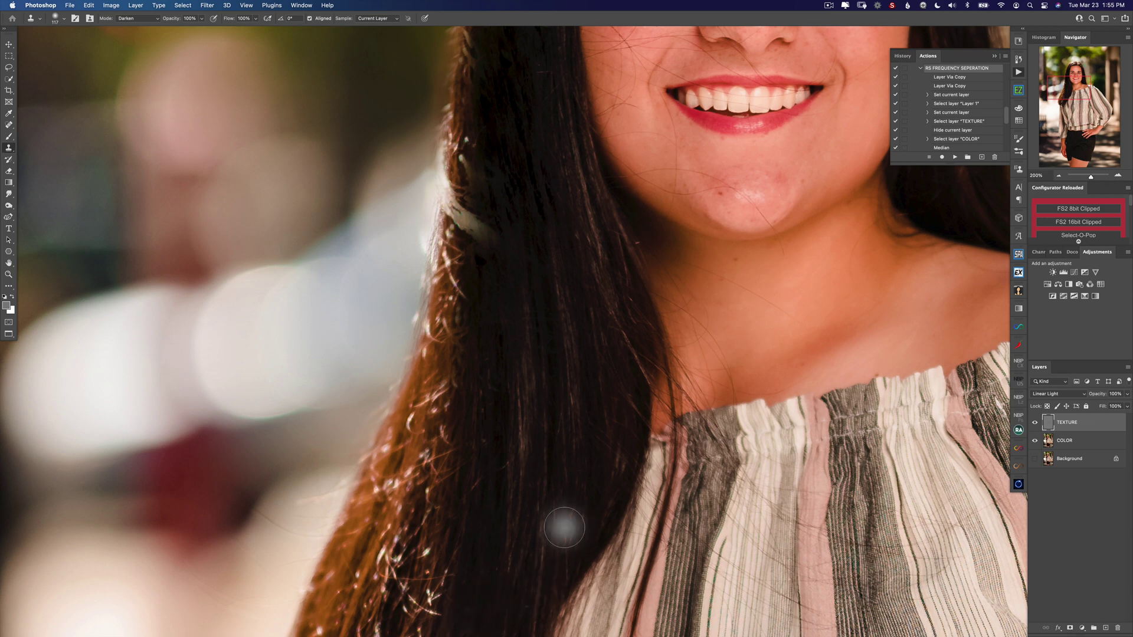
- Compare the retouched portrait with the original Background layer at full-image view
{"action": "key", "text": "super+0"}
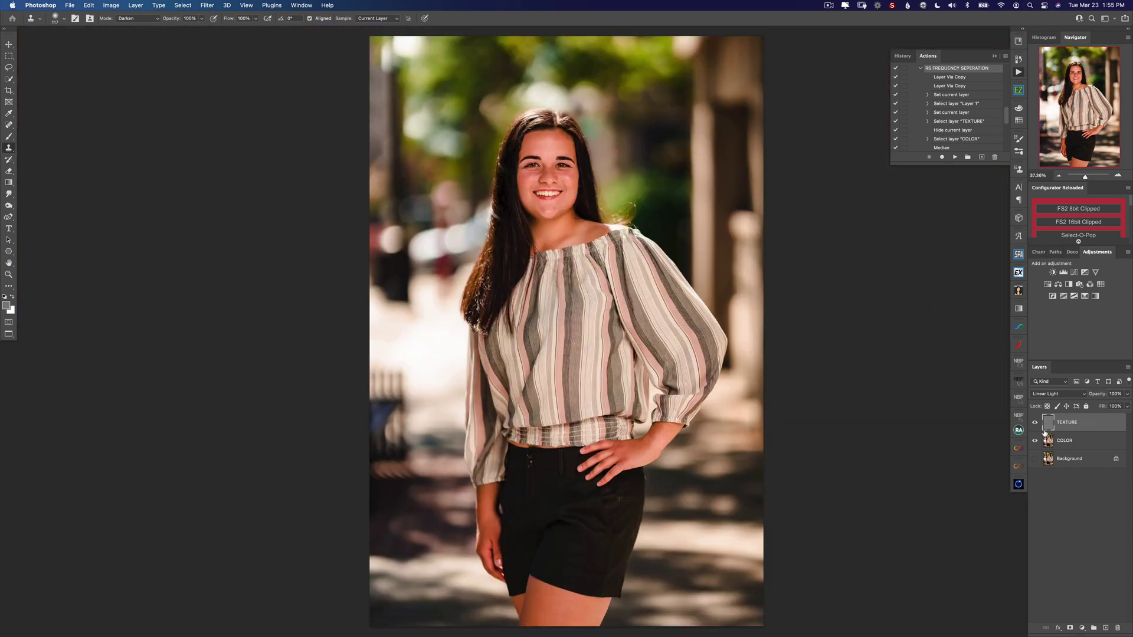
{"action": "left_click", "coordinate": [1035, 459], "text": "alt"}
{"action": "left_click", "coordinate": [1037, 461], "text": "alt"}
{"action": "left_click", "coordinate": [1035, 459], "text": "alt"}
{"action": "left_click", "coordinate": [1036, 460], "text": "alt"}
- Merge the visible TEXTURE and COLOR layers into a single Background layer
{"action": "key", "text": "super+equal"}
{"action": "key", "text": "super+equal"}
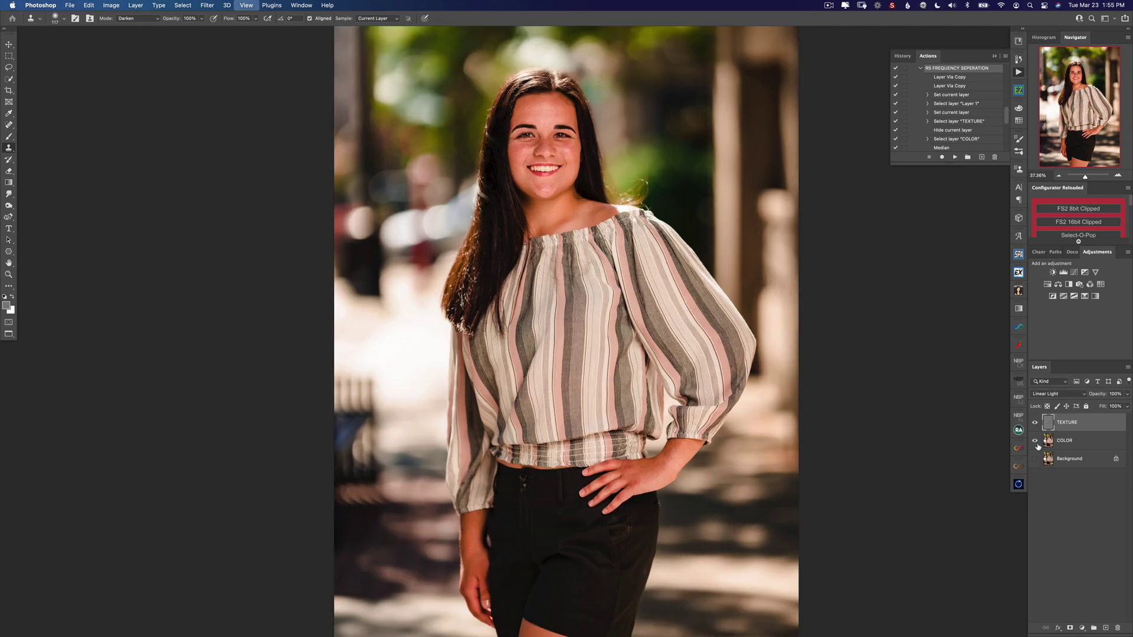
{"action": "left_click_drag", "start_coordinate": [628, 243], "coordinate": [676, 416]}
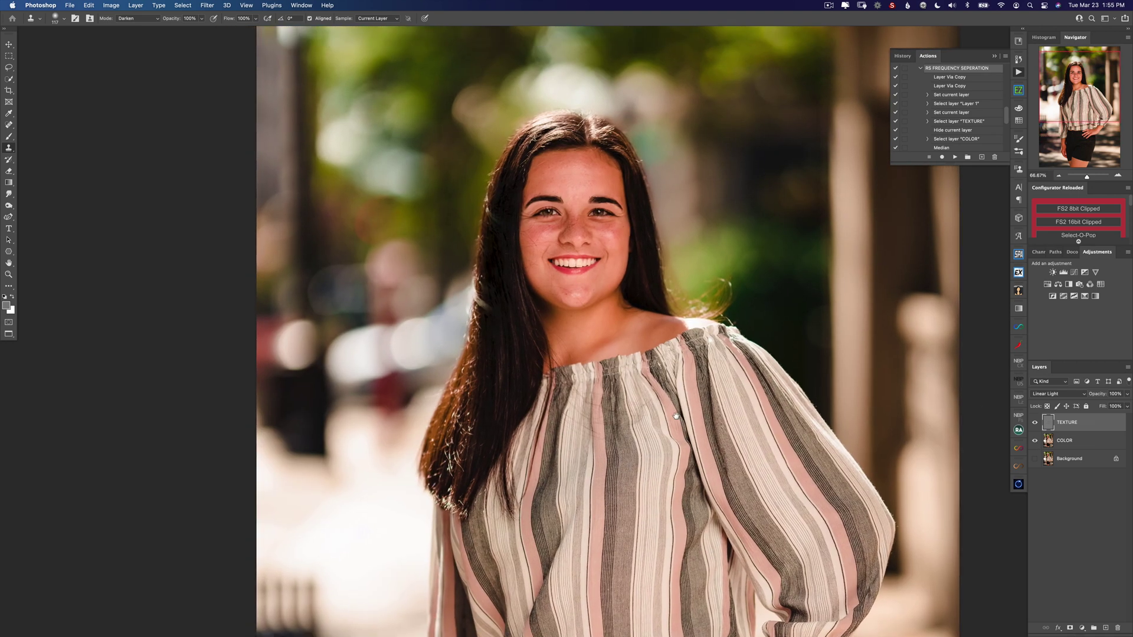
{"action": "left_click_drag", "start_coordinate": [480, 313], "coordinate": [548, 335]}
{"action": "key", "text": "super+shift+e"}
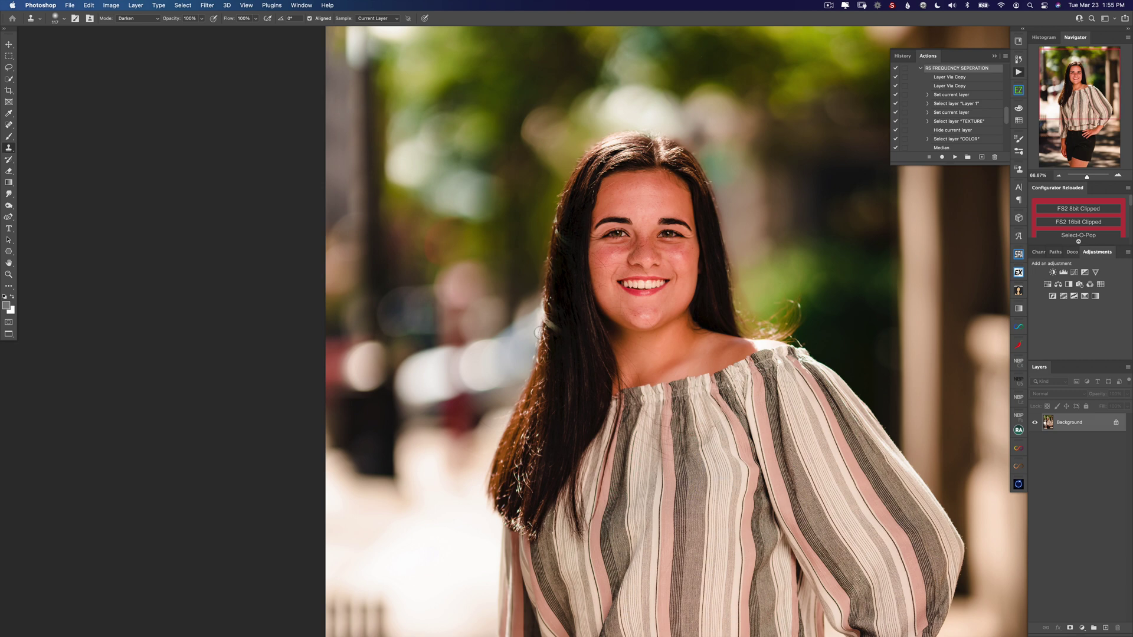
- Clone dark hair in Darken mode over the pale patches in the hair beside the cheek and chin on the merged Background
{"action": "scroll", "coordinate": [566, 333], "scroll_direction": "up", "scroll_amount": 3}
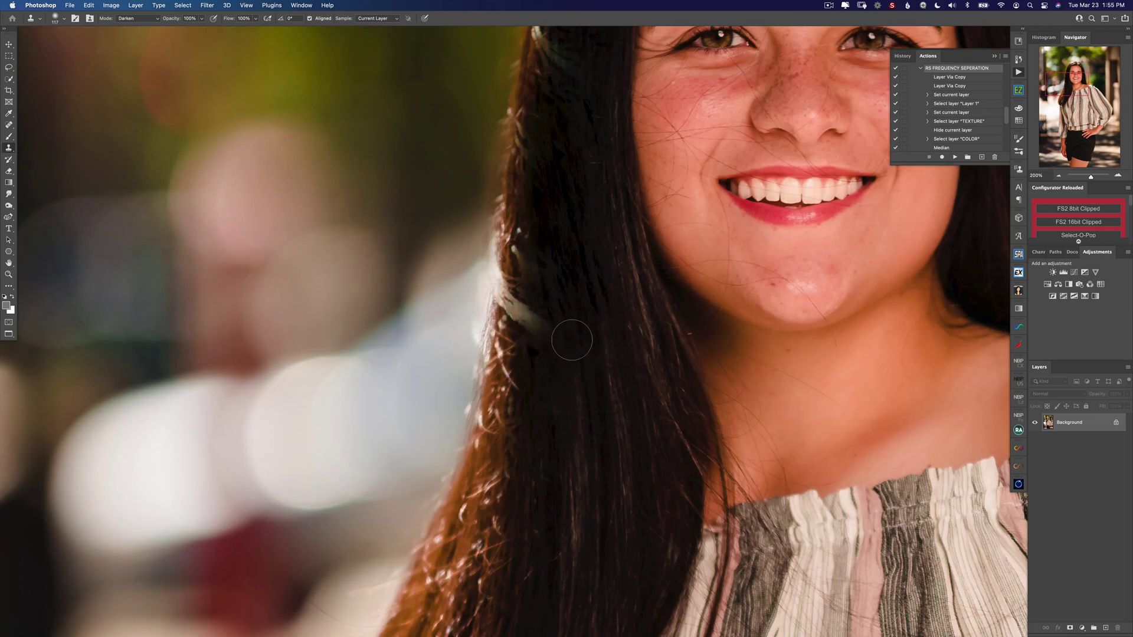
{"action": "mouse_move", "coordinate": [544, 338]}
{"action": "left_mouse_down"}
{"action": "mouse_move", "coordinate": [534, 295]}
{"action": "mouse_move", "coordinate": [522, 304]}
{"action": "mouse_move", "coordinate": [519, 265]}
{"action": "mouse_move", "coordinate": [544, 285]}
{"action": "left_mouse_up"}
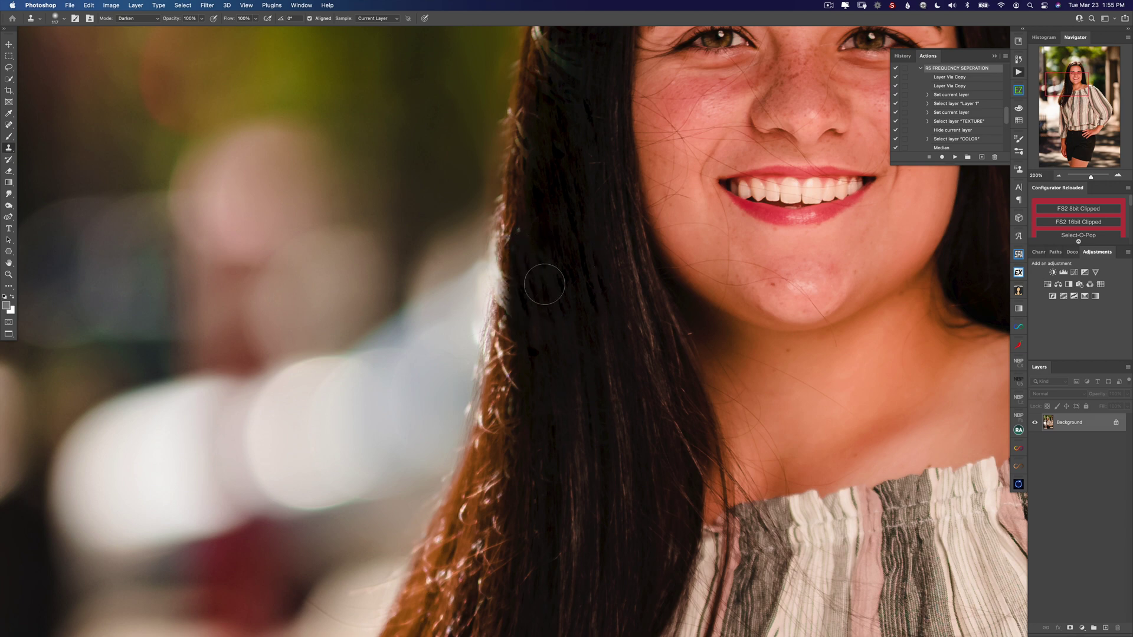
{"action": "left_click_drag", "start_coordinate": [559, 109], "coordinate": [542, 334]}
{"action": "left_click", "coordinate": [540, 355], "text": "alt"}
{"action": "left_click_drag", "start_coordinate": [549, 274], "coordinate": [554, 404]}
{"action": "left_click_drag", "start_coordinate": [526, 317], "coordinate": [531, 260]}
{"action": "mouse_move", "coordinate": [589, 126]}
{"action": "left_mouse_down"}
{"action": "mouse_move", "coordinate": [517, 227]}
{"action": "mouse_move", "coordinate": [442, 299]}
{"action": "mouse_move", "coordinate": [381, 195]}
{"action": "mouse_move", "coordinate": [387, 116]}
{"action": "mouse_move", "coordinate": [416, 105]}
{"action": "mouse_move", "coordinate": [377, 115]}
{"action": "left_mouse_up"}
{"action": "mouse_move", "coordinate": [423, 291]}
{"action": "left_mouse_down"}
{"action": "mouse_move", "coordinate": [448, 197]}
{"action": "mouse_move", "coordinate": [507, 364]}
{"action": "mouse_move", "coordinate": [484, 358]}
{"action": "left_mouse_up"}
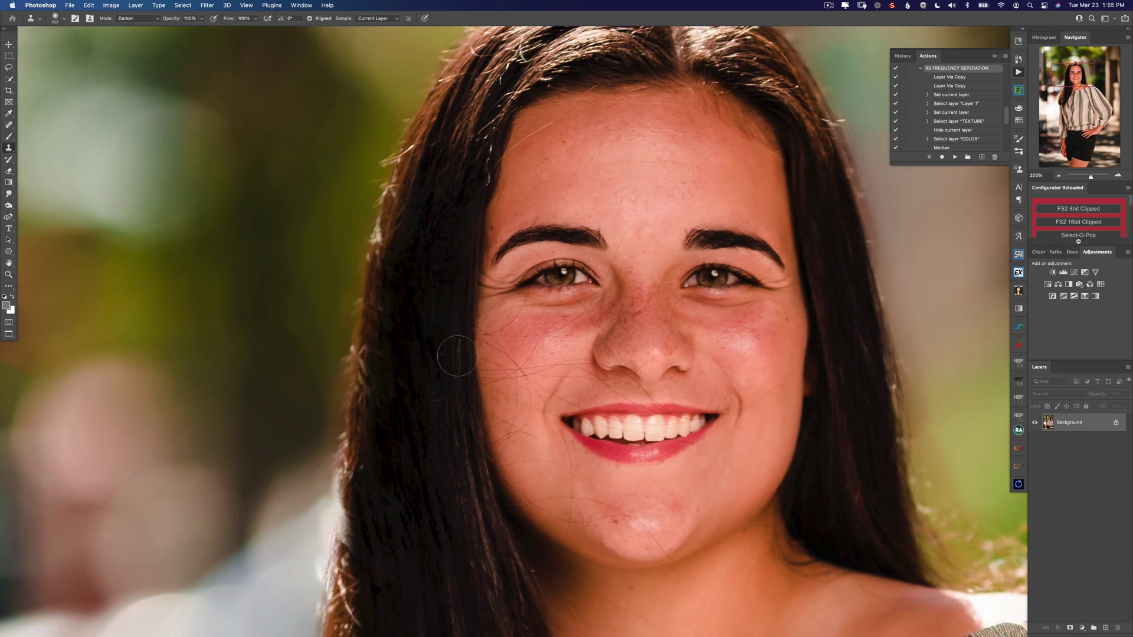
- Remove the stray hairs and blemishes across the chin and jaw with the content-aware Spot Healing Brush
{"action": "key", "text": "super+0"}
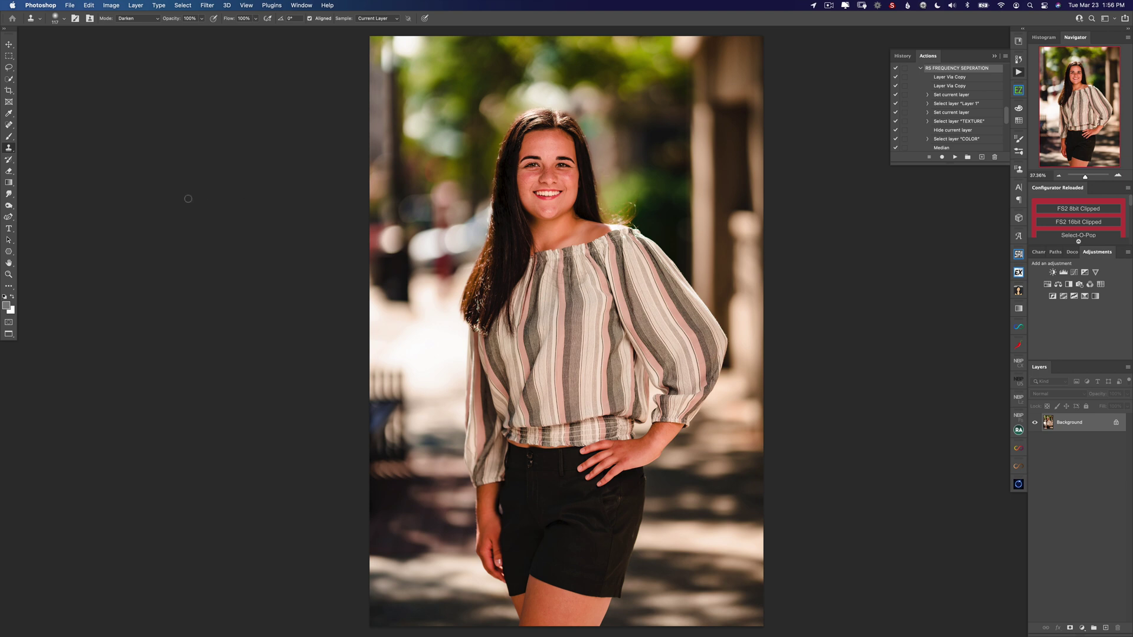
{"action": "left_click", "coordinate": [9, 126]}
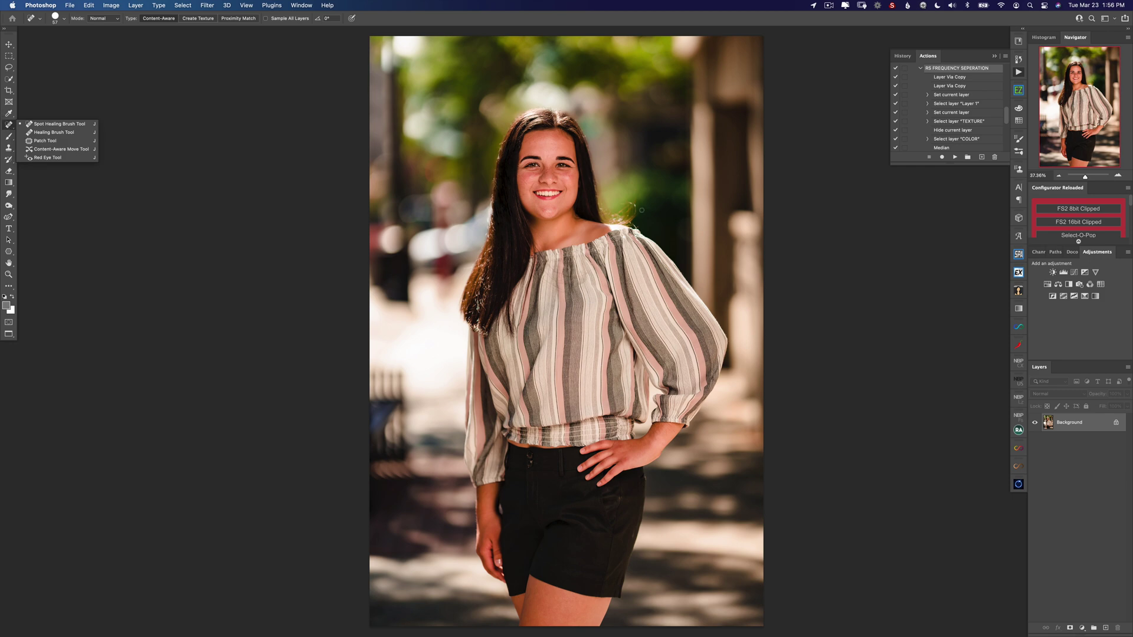
{"action": "key", "text": "super+1"}
{"action": "mouse_move", "coordinate": [544, 153]}
{"action": "left_mouse_down"}
{"action": "mouse_move", "coordinate": [556, 573]}
{"action": "mouse_move", "coordinate": [582, 556]}
{"action": "left_mouse_up"}
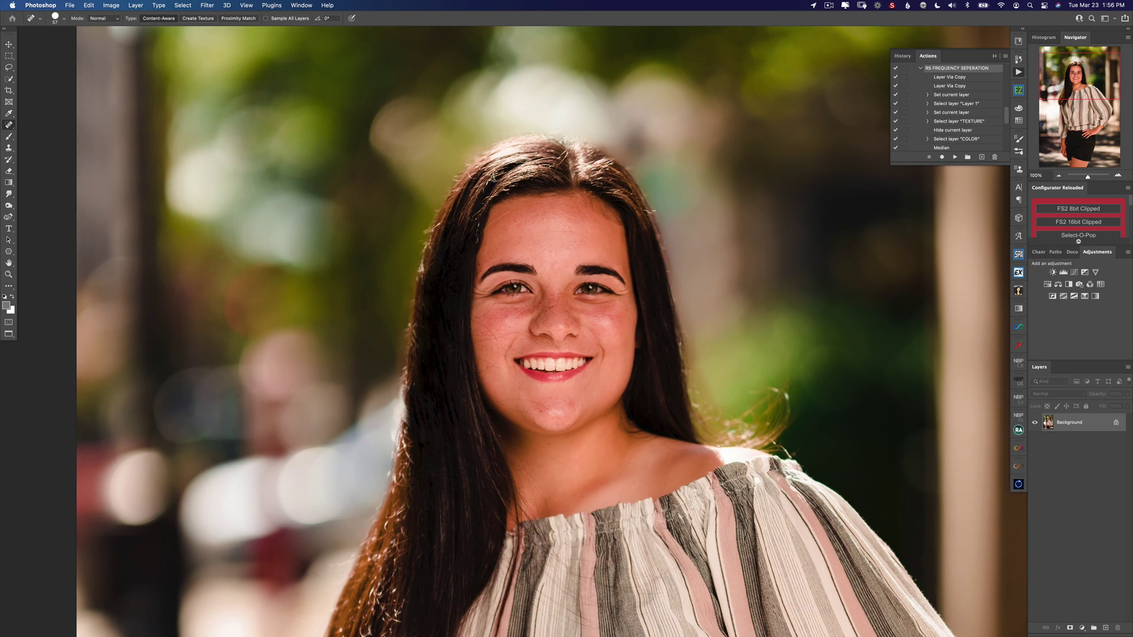
{"action": "scroll", "coordinate": [549, 555], "scroll_direction": "up", "scroll_amount": 6}
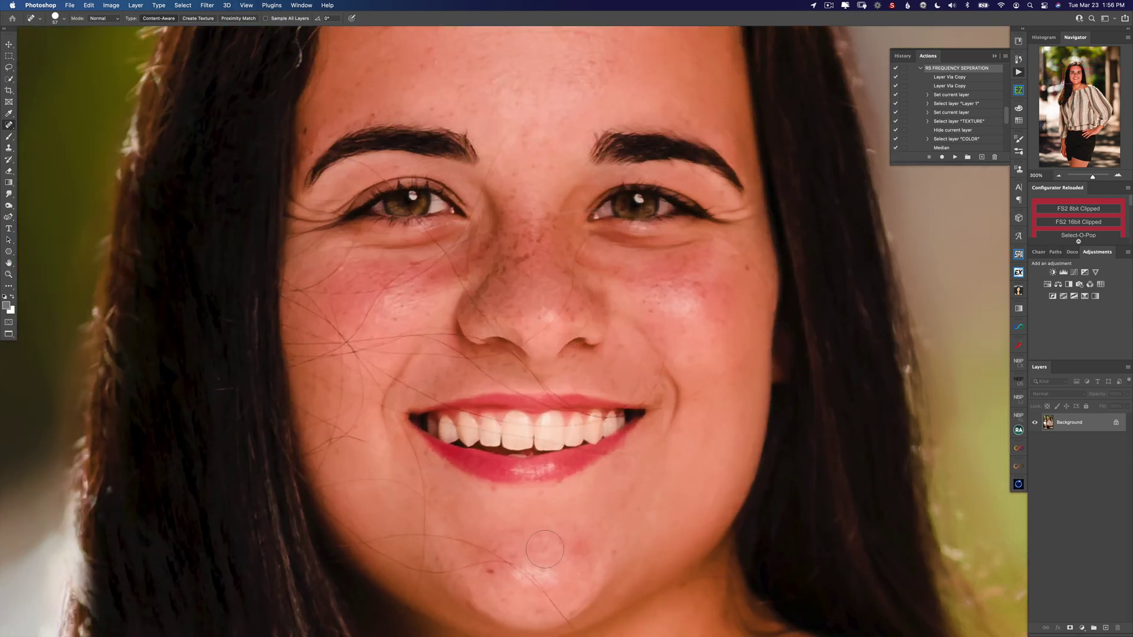
{"action": "left_click_drag", "start_coordinate": [379, 230], "coordinate": [467, 183]}
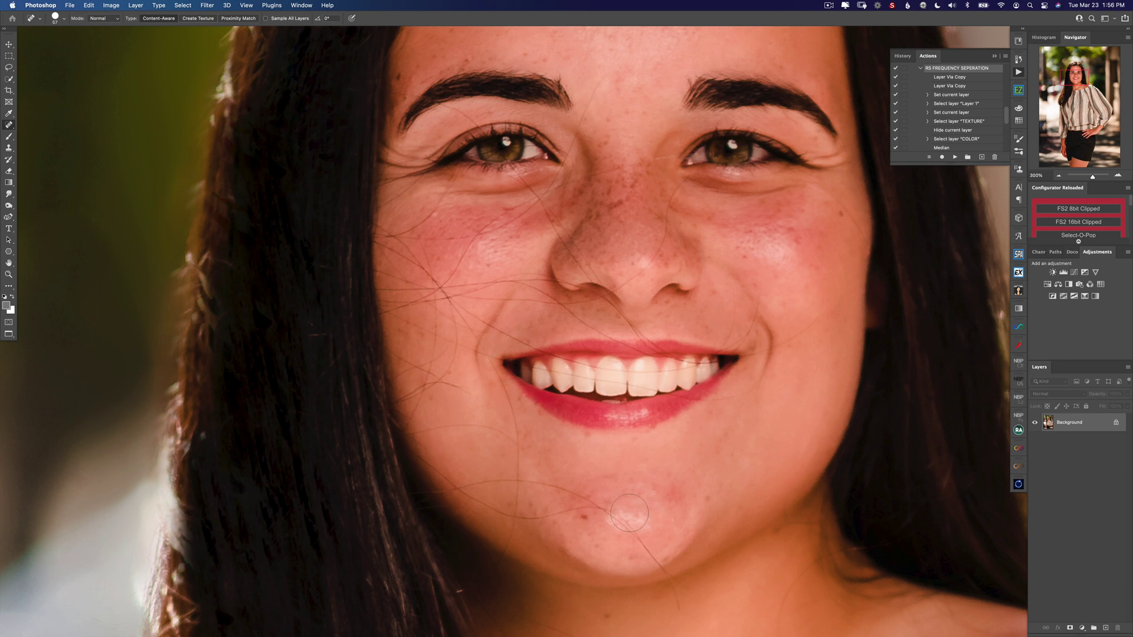
{"action": "left_click_drag", "start_coordinate": [629, 533], "coordinate": [579, 509]}
{"action": "mouse_move", "coordinate": [597, 507]}
{"action": "left_mouse_down"}
{"action": "mouse_move", "coordinate": [547, 496]}
{"action": "mouse_move", "coordinate": [550, 486]}
{"action": "mouse_move", "coordinate": [542, 496]}
{"action": "mouse_move", "coordinate": [571, 508]}
{"action": "mouse_move", "coordinate": [514, 517]}
{"action": "mouse_move", "coordinate": [520, 472]}
{"action": "mouse_move", "coordinate": [499, 482]}
{"action": "mouse_move", "coordinate": [557, 489]}
{"action": "left_mouse_up"}
{"action": "mouse_move", "coordinate": [531, 502]}
{"action": "left_mouse_down"}
{"action": "mouse_move", "coordinate": [532, 524]}
{"action": "mouse_move", "coordinate": [482, 513]}
{"action": "left_mouse_up"}
{"action": "mouse_move", "coordinate": [614, 519]}
{"action": "left_mouse_down"}
{"action": "mouse_move", "coordinate": [674, 583]}
{"action": "mouse_move", "coordinate": [684, 614]}
{"action": "left_mouse_up"}
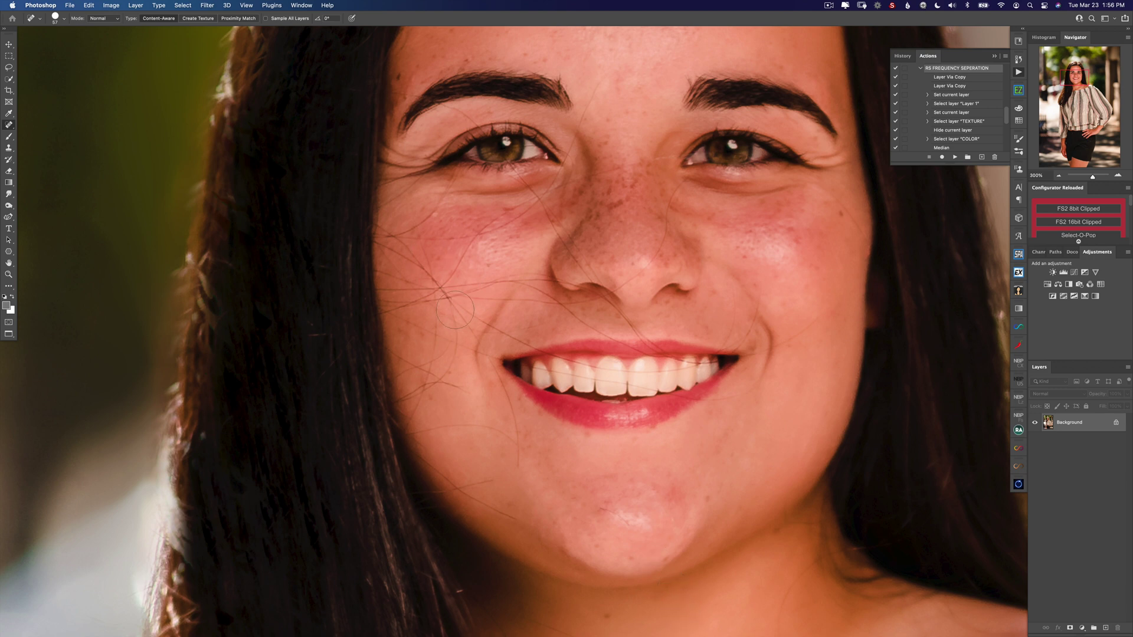
- Try to remove the crossing stray hairs on the cheek with the Spot Healing Brush
{"action": "left_click", "coordinate": [443, 291]}
{"action": "mouse_move", "coordinate": [414, 298]}
{"action": "left_mouse_down"}
{"action": "mouse_move", "coordinate": [444, 274]}
{"action": "mouse_move", "coordinate": [445, 255]}
{"action": "mouse_move", "coordinate": [452, 291]}
{"action": "left_mouse_up"}
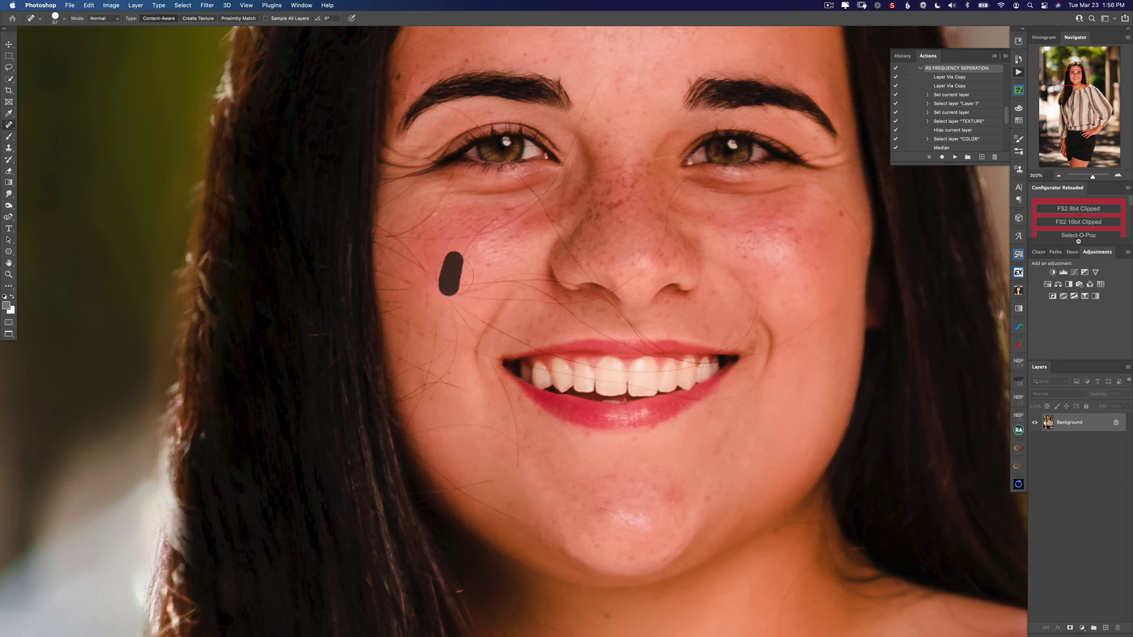
{"action": "mouse_move", "coordinate": [474, 239]}
{"action": "left_mouse_down"}
{"action": "mouse_move", "coordinate": [447, 250]}
{"action": "mouse_move", "coordinate": [452, 234]}
{"action": "mouse_move", "coordinate": [416, 237]}
{"action": "left_mouse_up"}
{"action": "mouse_move", "coordinate": [480, 275]}
{"action": "left_mouse_down"}
{"action": "mouse_move", "coordinate": [455, 301]}
{"action": "mouse_move", "coordinate": [471, 296]}
{"action": "mouse_move", "coordinate": [466, 305]}
{"action": "mouse_move", "coordinate": [428, 319]}
{"action": "left_mouse_up"}
{"action": "left_click", "coordinate": [471, 288]}
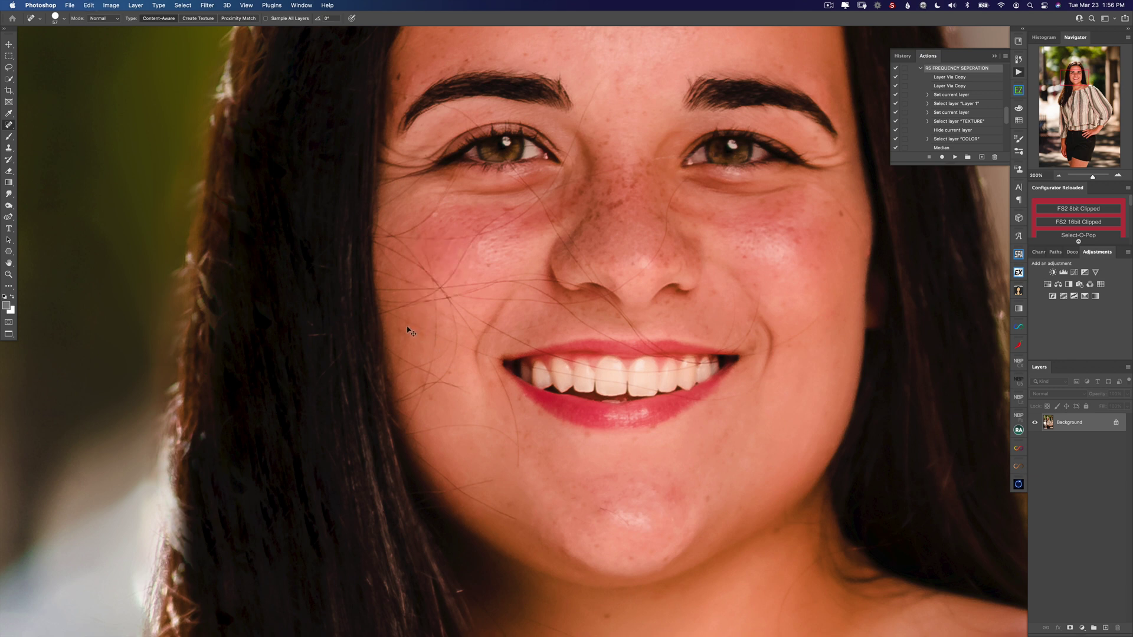
- Run the frequency separation action with a Median radius of 9 pixels on the COLOR layer
{"action": "left_click", "coordinate": [955, 157]}
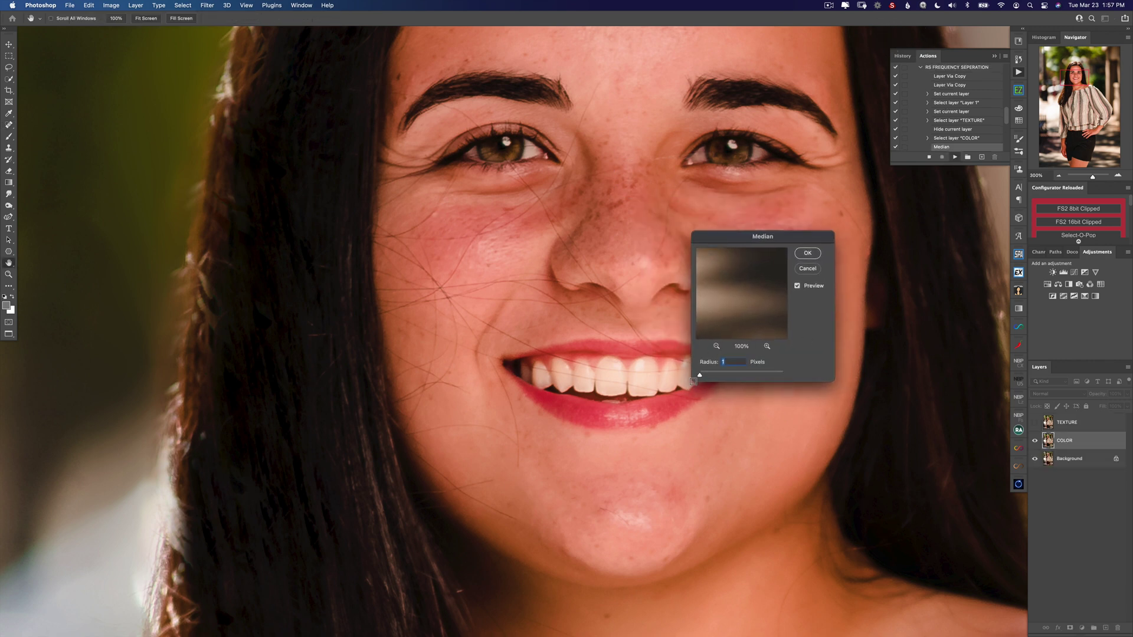
{"action": "left_click_drag", "start_coordinate": [703, 376], "coordinate": [703, 377]}
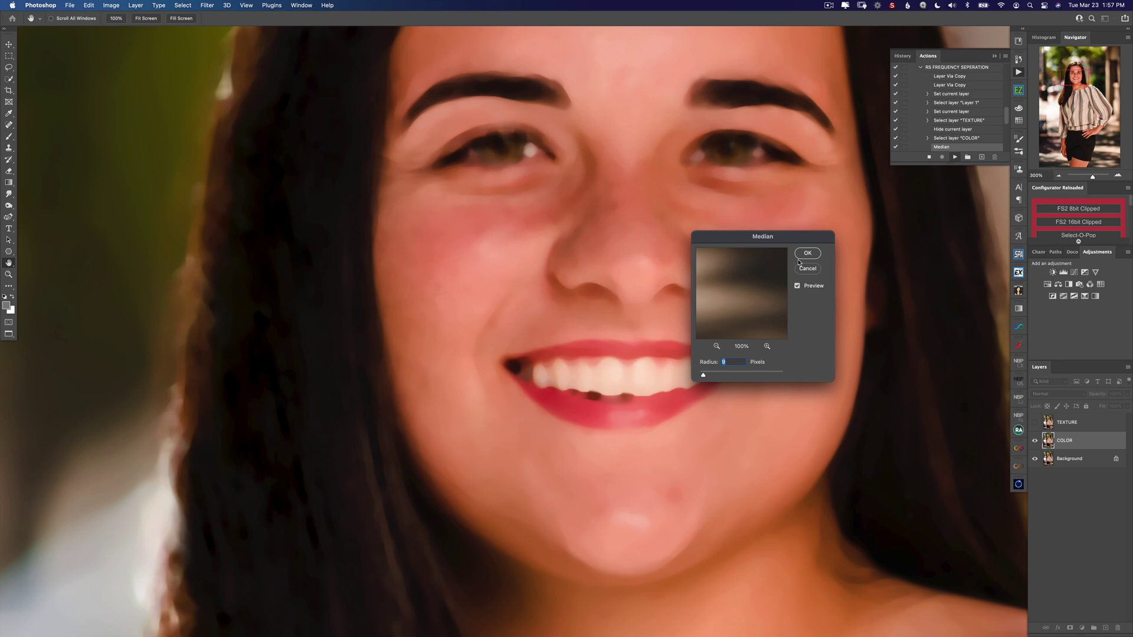
{"action": "left_click", "coordinate": [804, 254]}
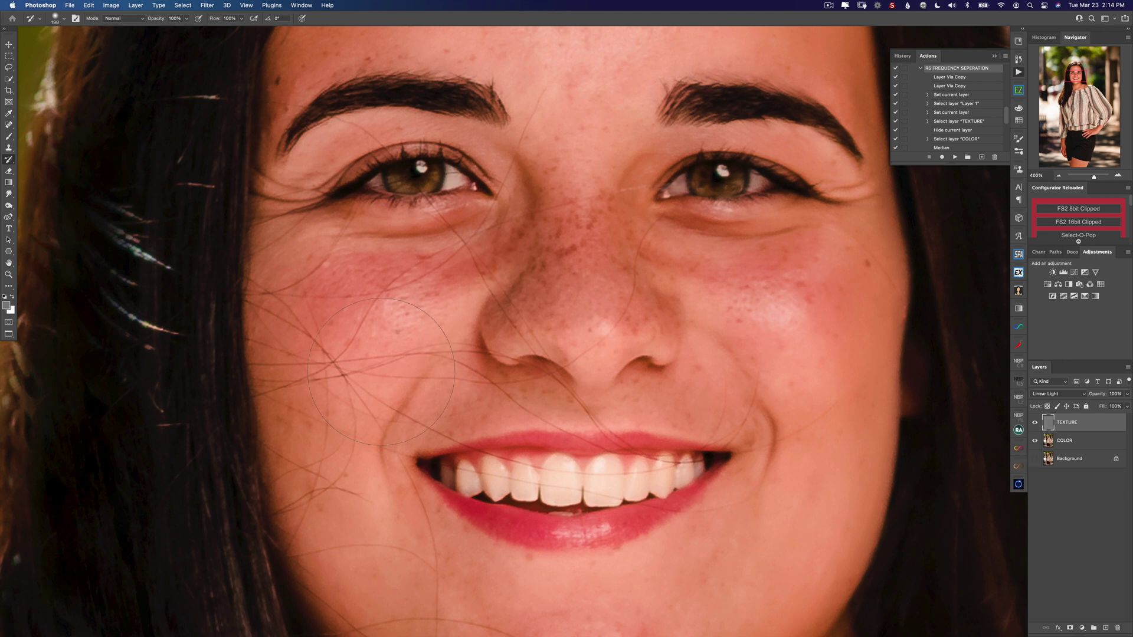
- Examine the COLOR layer alone and isolate the TEXTURE layer in the view
{"action": "left_click", "coordinate": [1034, 443], "text": "alt"}
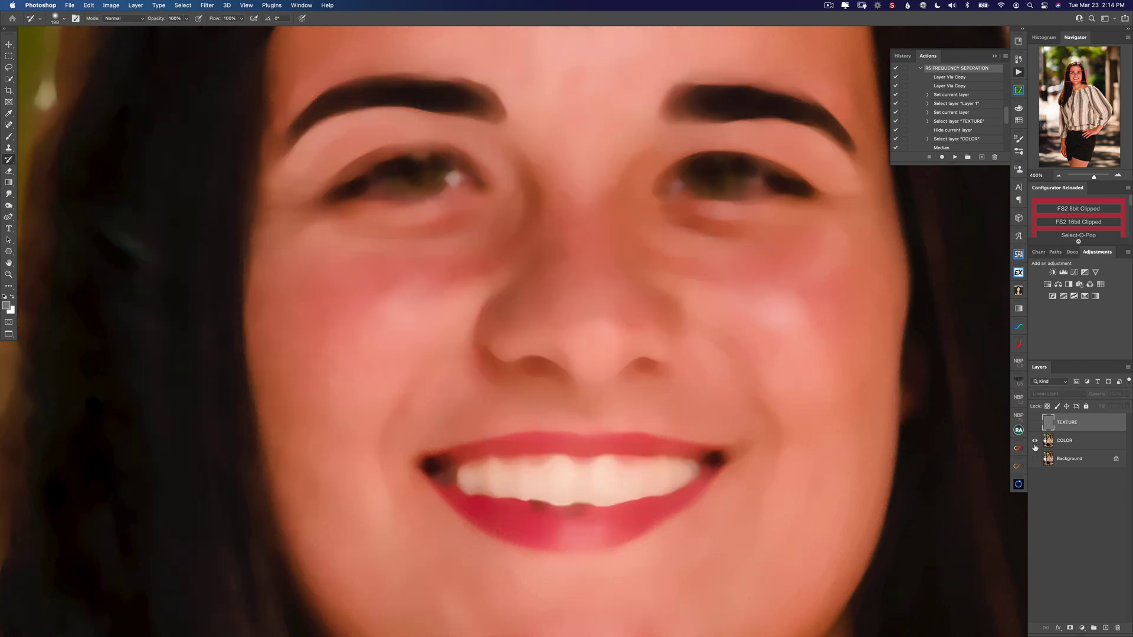
{"action": "left_click", "coordinate": [1035, 424]}
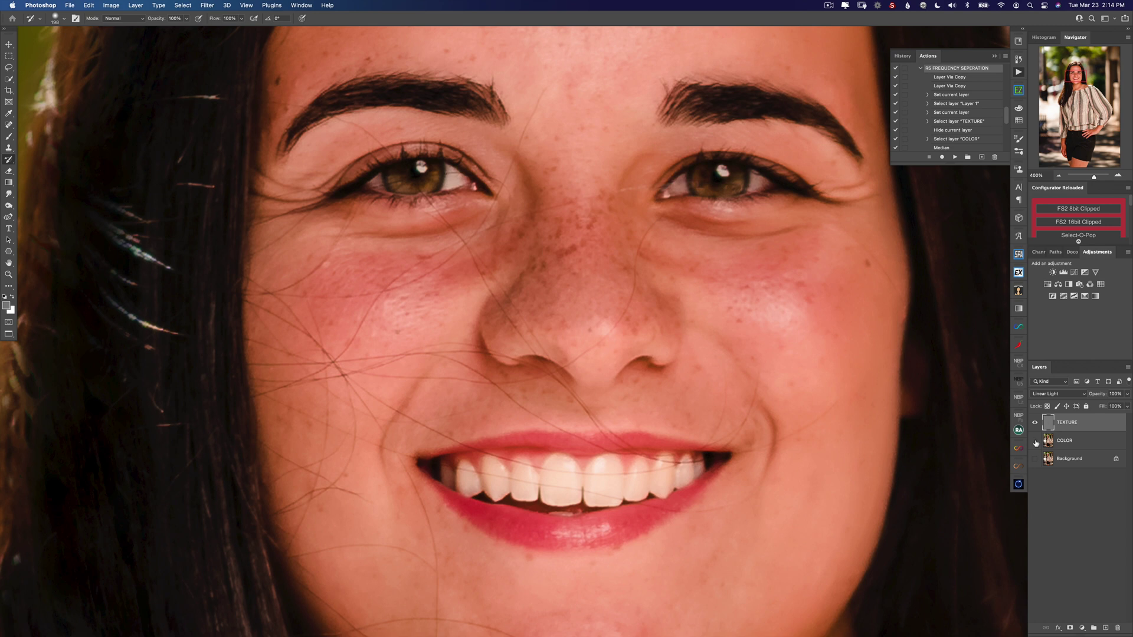
{"action": "left_click", "coordinate": [1036, 425], "text": "alt"}
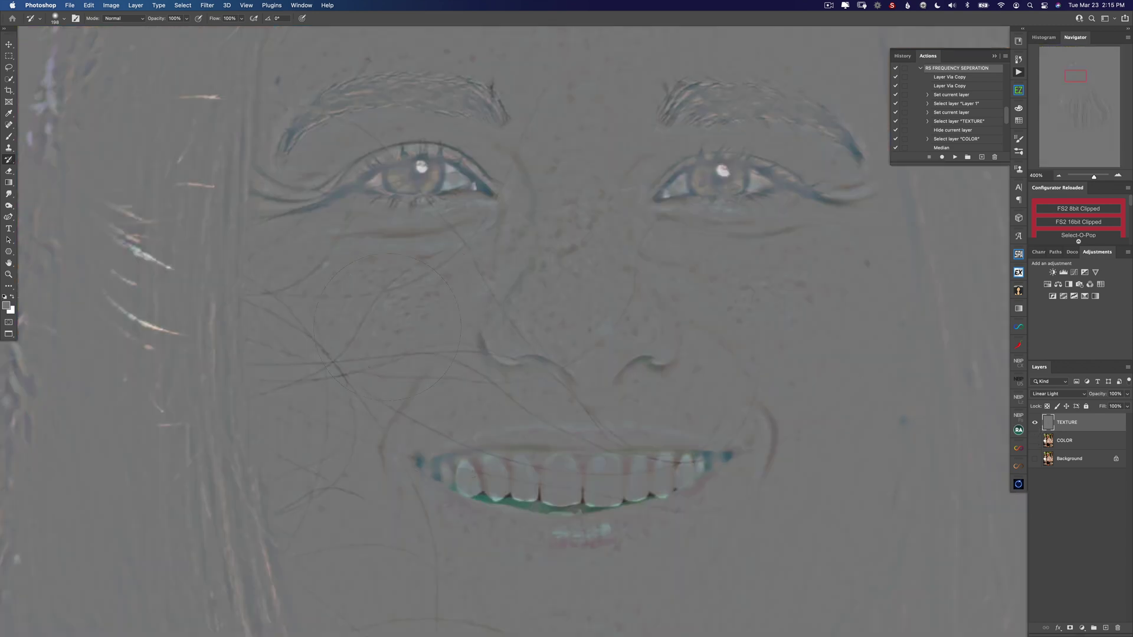
{"action": "left_click_drag", "start_coordinate": [369, 349], "coordinate": [477, 304]}
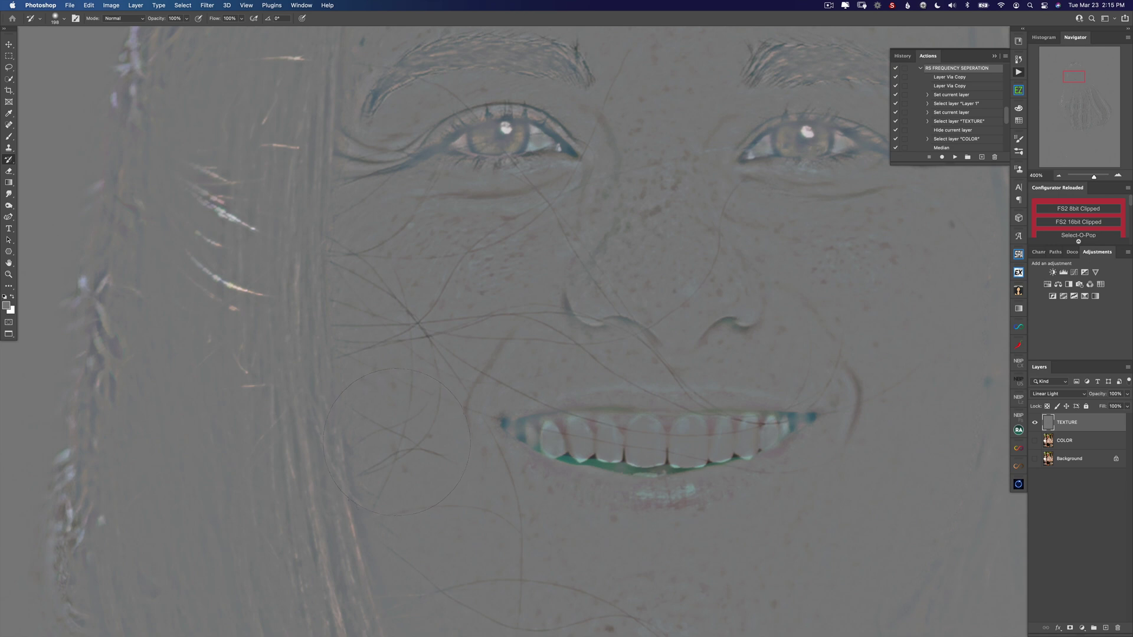
- Paint gray with the Brush in Lighten mode over the dark stray hairs on the cheek and chin of the TEXTURE layer
{"action": "key", "text": "b"}
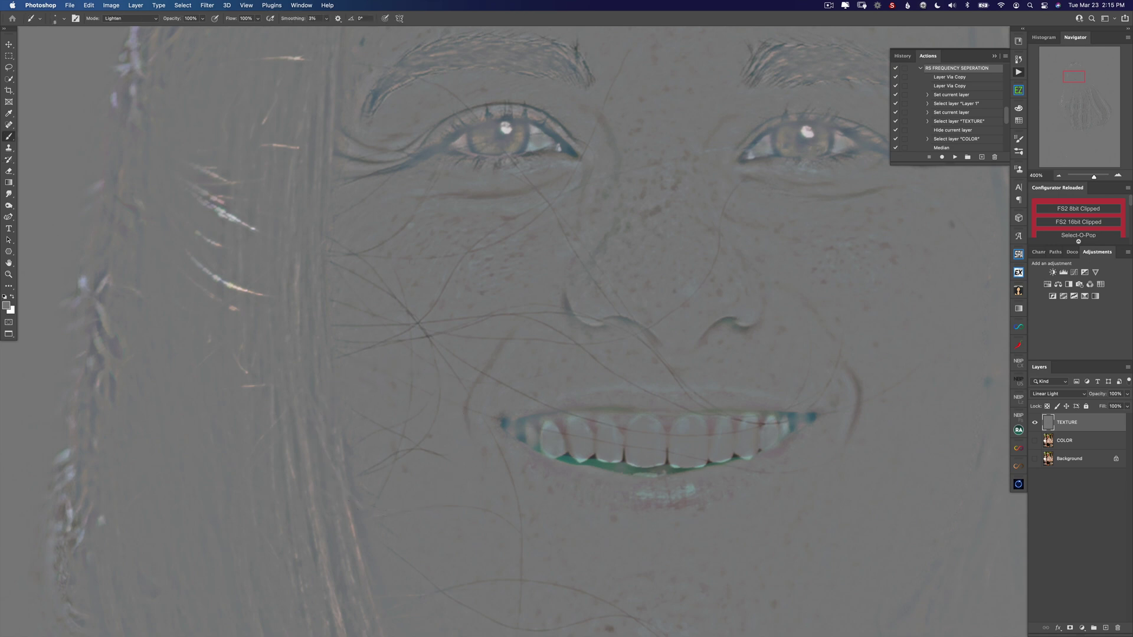
{"action": "left_click_drag", "start_coordinate": [505, 273], "coordinate": [511, 272]}
{"action": "left_click", "coordinate": [145, 19]}
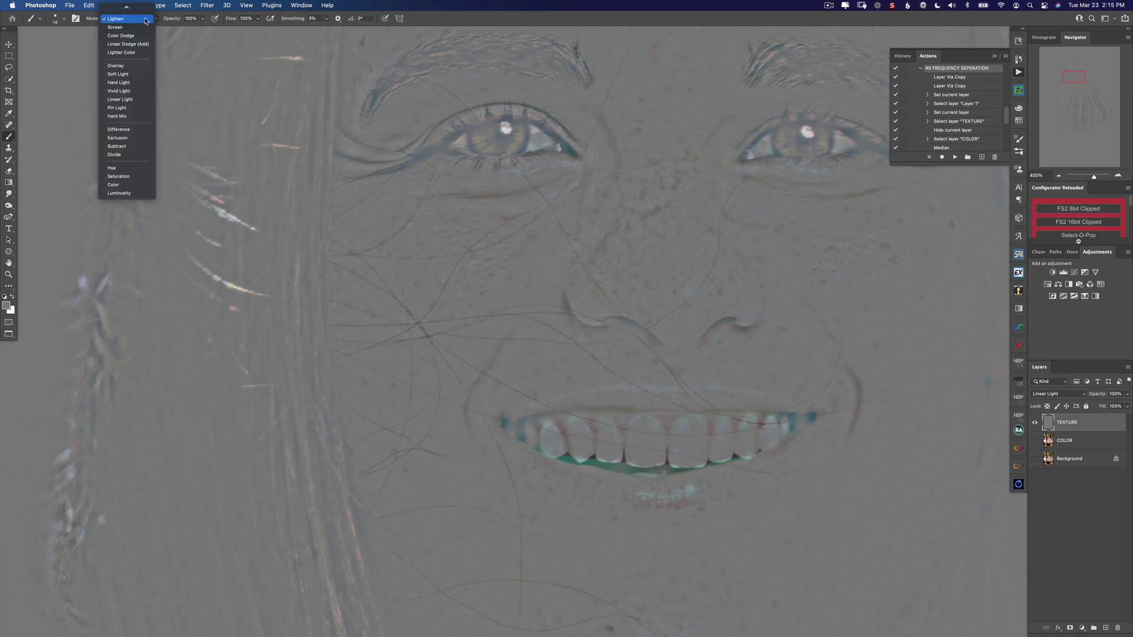
{"action": "left_click", "coordinate": [146, 19]}
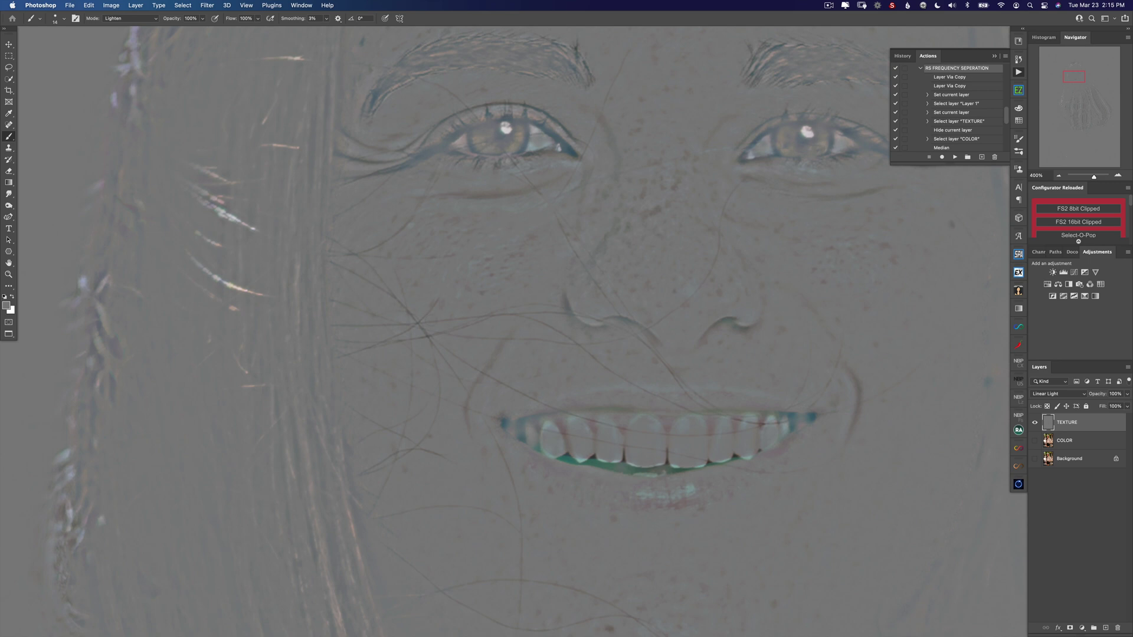
{"action": "left_click_drag", "start_coordinate": [423, 331], "coordinate": [429, 340]}
{"action": "mouse_move", "coordinate": [413, 343]}
{"action": "left_mouse_down"}
{"action": "mouse_move", "coordinate": [431, 343]}
{"action": "mouse_move", "coordinate": [398, 327]}
{"action": "left_mouse_up"}
{"action": "mouse_move", "coordinate": [396, 436]}
{"action": "left_mouse_down"}
{"action": "mouse_move", "coordinate": [423, 387]}
{"action": "mouse_move", "coordinate": [446, 394]}
{"action": "mouse_move", "coordinate": [473, 354]}
{"action": "mouse_move", "coordinate": [456, 324]}
{"action": "left_mouse_up"}
{"action": "left_click_drag", "start_coordinate": [502, 503], "coordinate": [468, 351]}
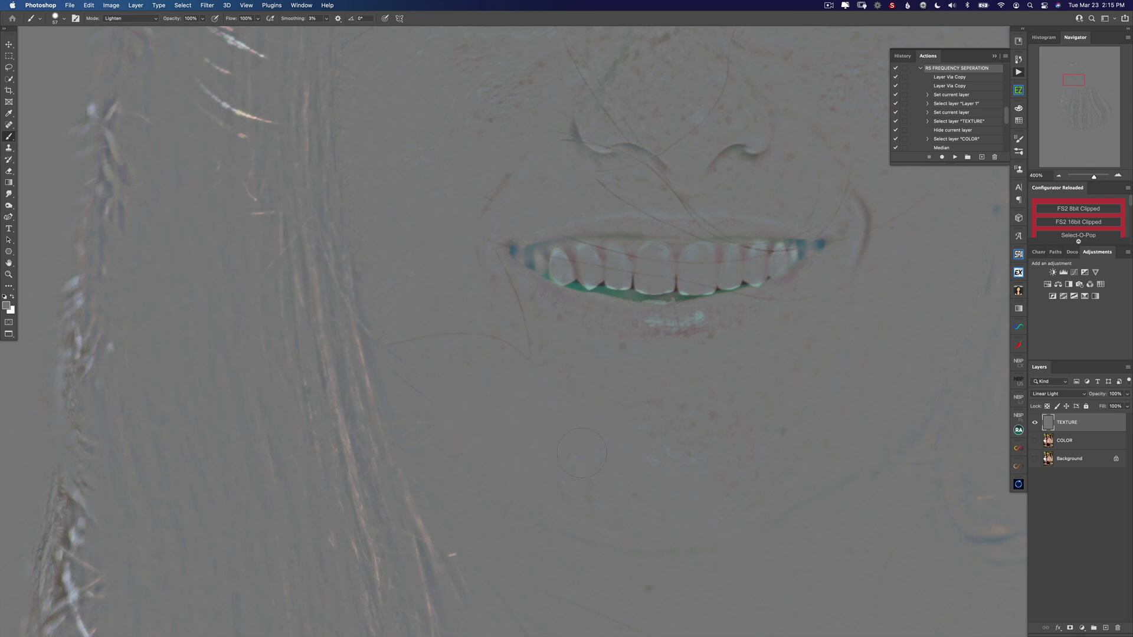
{"action": "left_click", "coordinate": [507, 264]}
- Show the COLOR layer again and paint over the stray hairs around the cheek, nose and nostrils on the TEXTURE layer
{"action": "left_click", "coordinate": [1035, 440]}
{"action": "left_click_drag", "start_coordinate": [547, 296], "coordinate": [499, 418]}
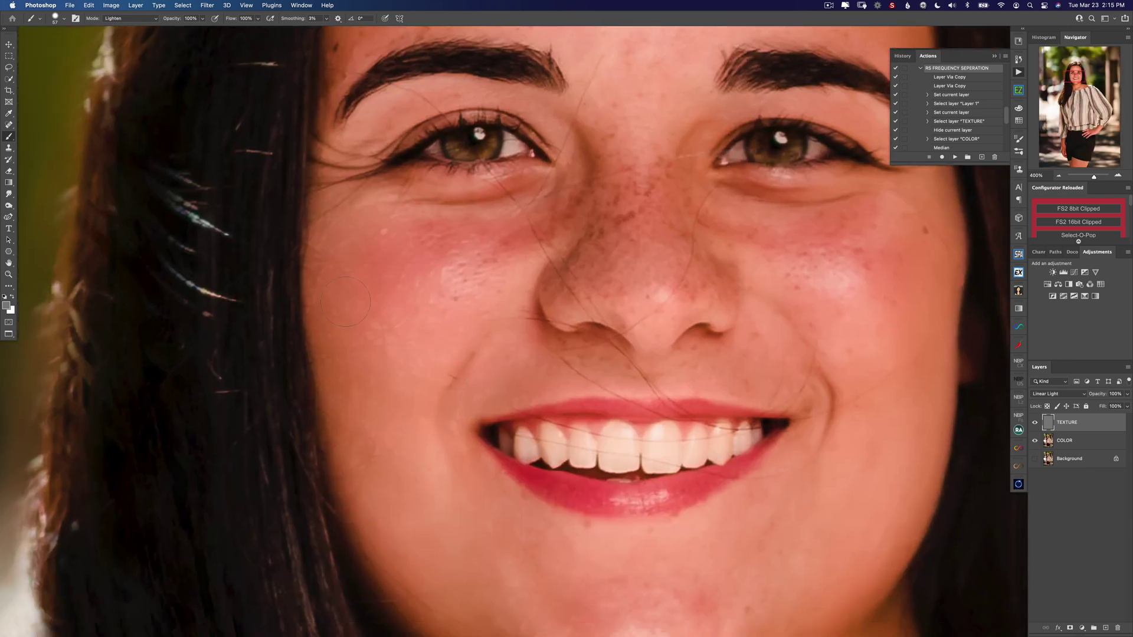
{"action": "left_click_drag", "start_coordinate": [427, 390], "coordinate": [411, 390]}
{"action": "left_click_drag", "start_coordinate": [502, 193], "coordinate": [514, 199]}
{"action": "mouse_move", "coordinate": [590, 298]}
{"action": "left_mouse_down"}
{"action": "mouse_move", "coordinate": [559, 255]}
{"action": "mouse_move", "coordinate": [546, 198]}
{"action": "mouse_move", "coordinate": [588, 148]}
{"action": "mouse_move", "coordinate": [566, 144]}
{"action": "mouse_move", "coordinate": [608, 51]}
{"action": "left_mouse_up"}
{"action": "left_click_drag", "start_coordinate": [655, 322], "coordinate": [696, 229]}
{"action": "mouse_move", "coordinate": [608, 345]}
{"action": "left_mouse_down"}
{"action": "mouse_move", "coordinate": [599, 268]}
{"action": "mouse_move", "coordinate": [596, 314]}
{"action": "mouse_move", "coordinate": [605, 270]}
{"action": "left_mouse_up"}
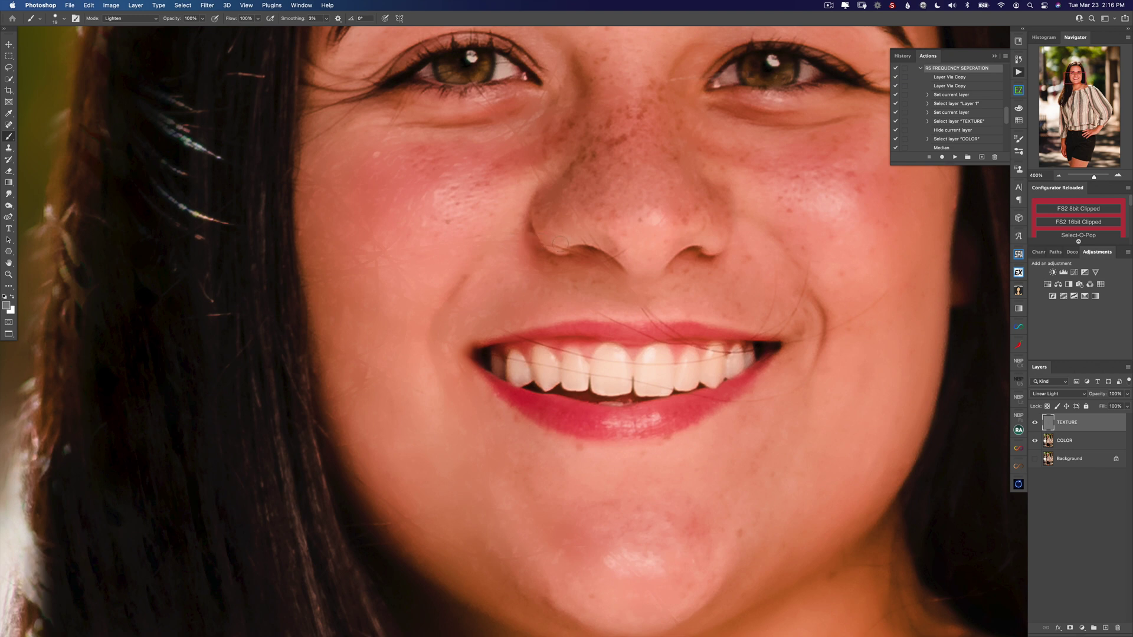
{"action": "left_click_drag", "start_coordinate": [572, 257], "coordinate": [578, 262]}
- Reduce the brush size and paint over the stray hair crossing the front teeth
{"action": "key", "text": "bracketleft"}
{"action": "key", "text": "bracketleft"}
{"action": "key", "text": "bracketleft"}
{"action": "key", "text": "super+plus"}
{"action": "key", "text": "super+plus"}
{"action": "key", "text": "super+plus"}
{"action": "left_click_drag", "start_coordinate": [322, 299], "coordinate": [328, 213]}
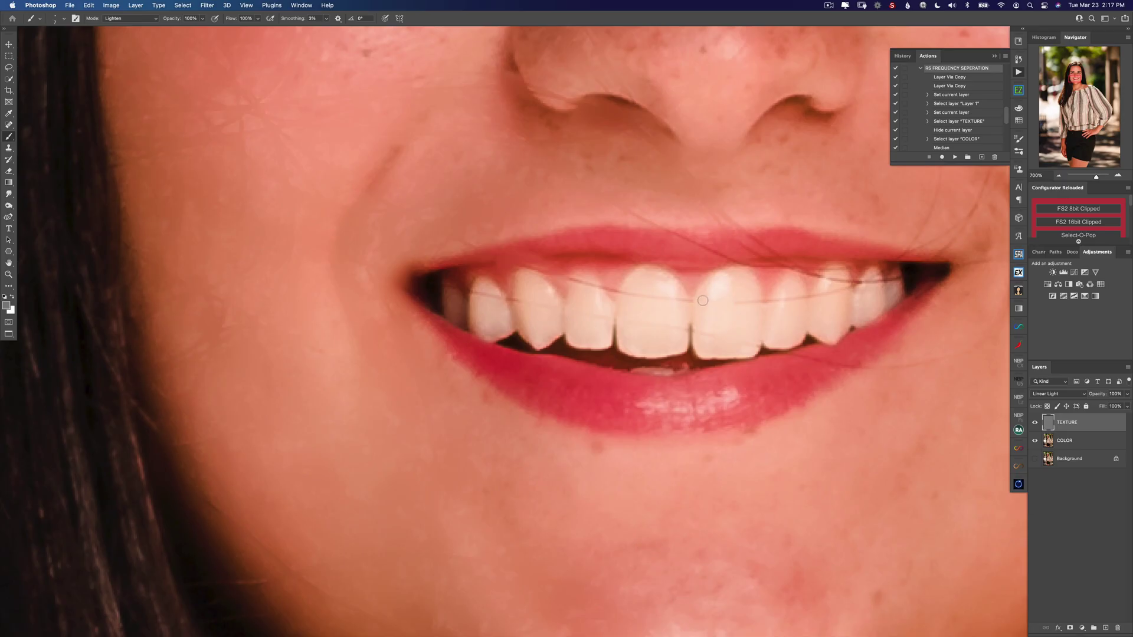
{"action": "left_click_drag", "start_coordinate": [683, 302], "coordinate": [612, 289]}
- Clone clean tooth texture in Normal mode over the stray hair from the front teeth toward the mouth corner below the retouched cheek
{"action": "key", "text": "s"}
{"action": "mouse_move", "coordinate": [635, 282]}
{"action": "left_mouse_down"}
{"action": "mouse_move", "coordinate": [590, 303]}
{"action": "mouse_move", "coordinate": [597, 285]}
{"action": "mouse_move", "coordinate": [582, 298]}
{"action": "mouse_move", "coordinate": [571, 281]}
{"action": "mouse_move", "coordinate": [572, 335]}
{"action": "mouse_move", "coordinate": [580, 306]}
{"action": "mouse_move", "coordinate": [601, 313]}
{"action": "mouse_move", "coordinate": [524, 317]}
{"action": "mouse_move", "coordinate": [492, 298]}
{"action": "left_mouse_up"}
{"action": "left_click", "coordinate": [613, 281], "text": "alt"}
{"action": "left_click", "coordinate": [592, 300], "text": "alt"}
{"action": "left_click", "coordinate": [579, 322], "text": "alt"}
{"action": "left_click", "coordinate": [525, 317], "text": "alt"}
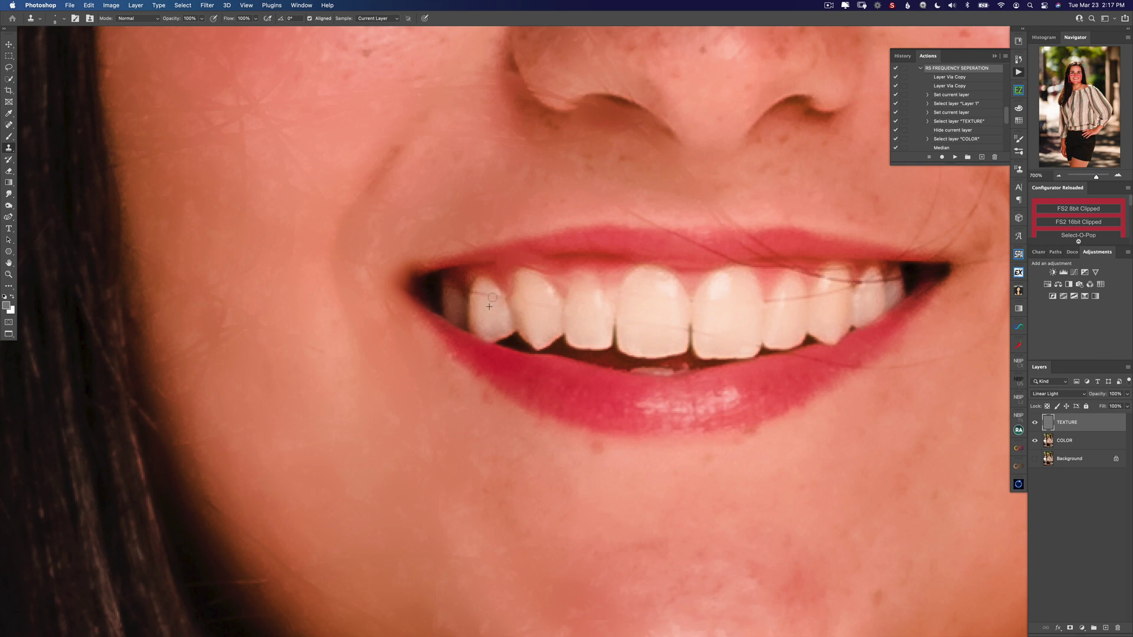
- Resample clean tooth texture and clone over the stray hairs from the front teeth toward the opposite mouth corner
{"action": "left_click", "coordinate": [668, 313], "text": "alt"}
{"action": "left_click_drag", "start_coordinate": [682, 332], "coordinate": [682, 340]}
{"action": "left_click", "coordinate": [769, 317], "text": "alt"}
{"action": "mouse_move", "coordinate": [771, 302]}
{"action": "left_mouse_down"}
{"action": "mouse_move", "coordinate": [829, 304]}
{"action": "mouse_move", "coordinate": [844, 281]}
{"action": "mouse_move", "coordinate": [825, 278]}
{"action": "mouse_move", "coordinate": [834, 329]}
{"action": "mouse_move", "coordinate": [850, 282]}
{"action": "left_mouse_up"}
{"action": "left_click", "coordinate": [832, 331], "text": "alt"}
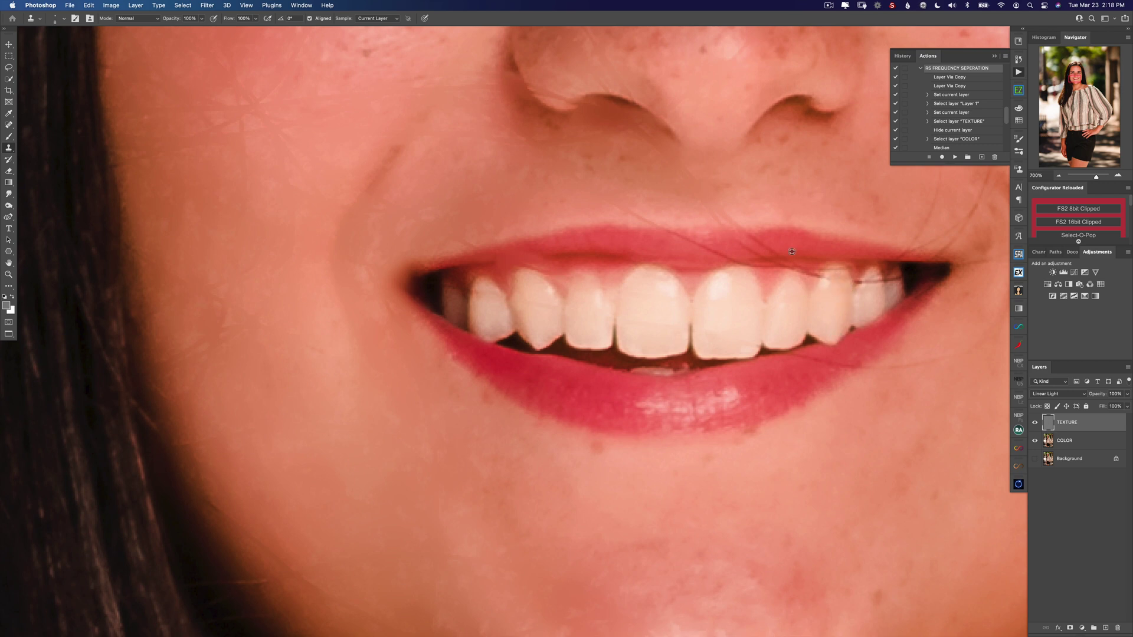
- Clone over the stray hairs on the upper lip, then enlarge the brush and clean the skin around the mouth corner
{"action": "left_click", "coordinate": [694, 255], "text": "alt"}
{"action": "left_click_drag", "start_coordinate": [729, 258], "coordinate": [637, 217]}
{"action": "left_click_drag", "start_coordinate": [744, 216], "coordinate": [708, 217], "text": "ctrl+alt"}
{"action": "scroll", "coordinate": [706, 218], "scroll_direction": "right", "scroll_amount": 4}
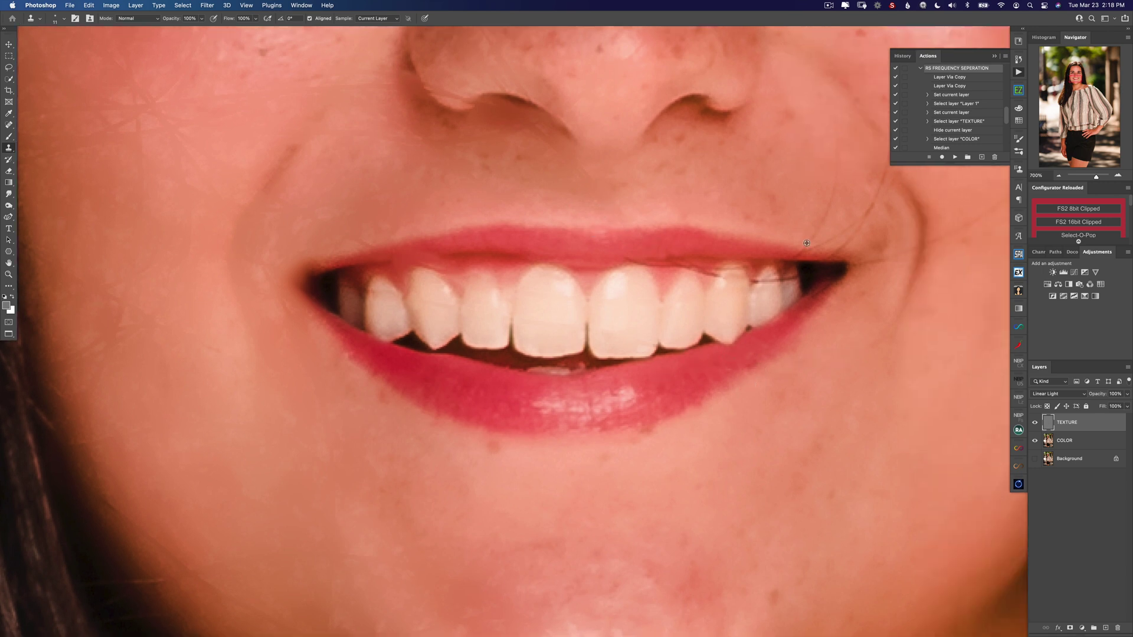
{"action": "left_click_drag", "start_coordinate": [660, 215], "coordinate": [706, 244]}
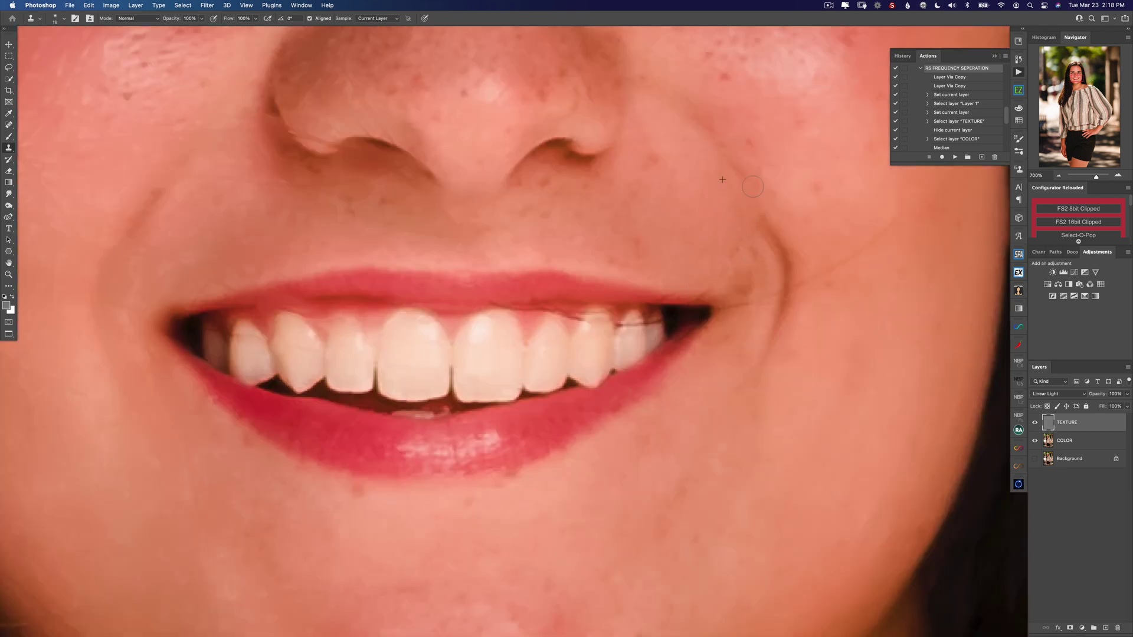
- Reduce the brush size and clone over the remaining stray hairs along the upper lip's edge and adjoining teeth
{"action": "scroll", "coordinate": [817, 306], "scroll_direction": "left", "scroll_amount": 4}
{"action": "scroll", "coordinate": [817, 307], "scroll_direction": "down", "scroll_amount": 2}
{"action": "key", "text": "bracketleft"}
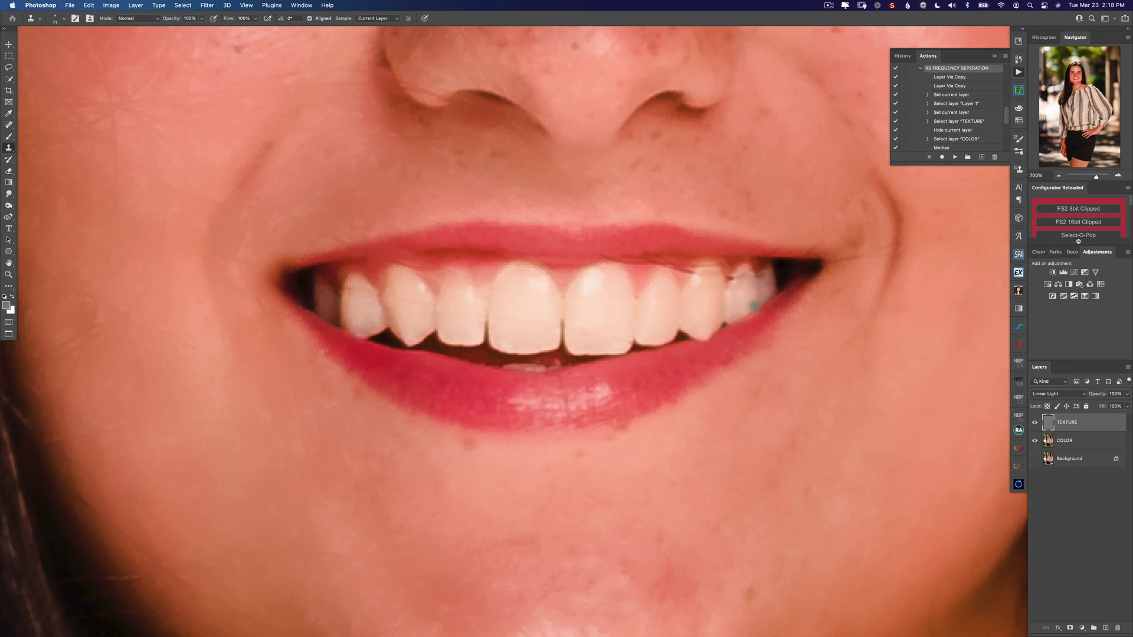
{"action": "mouse_move", "coordinate": [696, 274]}
{"action": "left_mouse_down"}
{"action": "mouse_move", "coordinate": [637, 278]}
{"action": "mouse_move", "coordinate": [616, 263]}
{"action": "left_mouse_up"}
{"action": "left_click", "coordinate": [642, 277], "text": "alt"}
{"action": "left_click", "coordinate": [648, 267]}
{"action": "scroll", "coordinate": [654, 202], "scroll_direction": "up", "scroll_amount": 3}
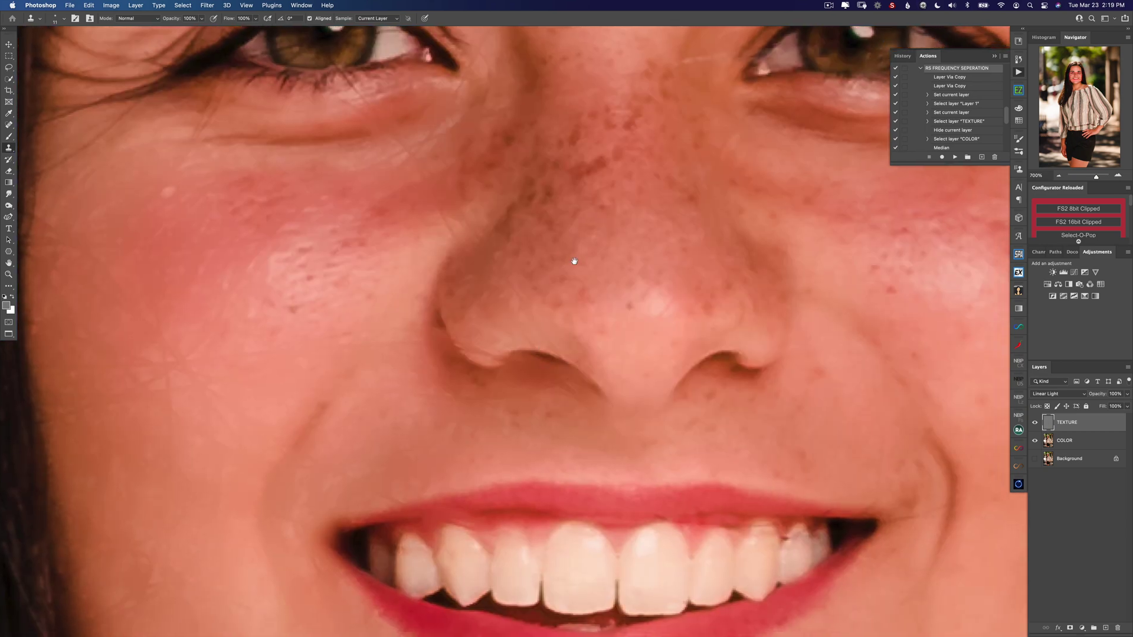
- Enlarge the clone brush, sample clean cheek skin and clone over the fine hair marks on the cheek beside the dark hair
{"action": "scroll", "coordinate": [570, 262], "scroll_direction": "up", "scroll_amount": 3}
{"action": "scroll", "coordinate": [448, 295], "scroll_direction": "left", "scroll_amount": 5}
{"action": "left_click_drag", "start_coordinate": [411, 320], "coordinate": [435, 317], "text": "ctrl+alt"}
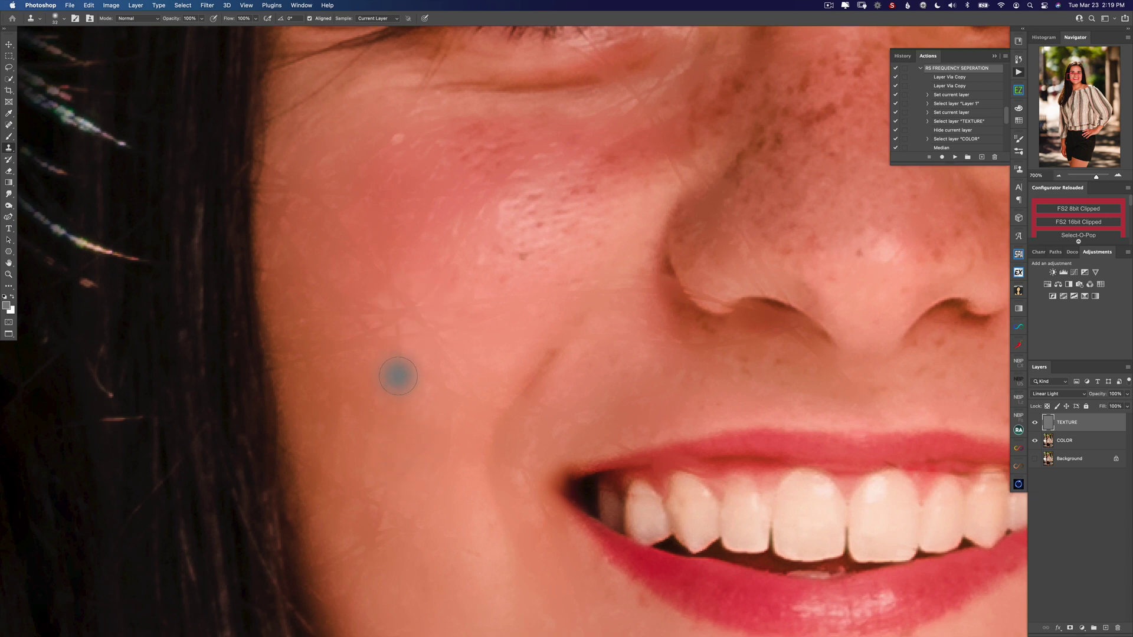
{"action": "left_click", "coordinate": [423, 249], "text": "alt"}
{"action": "left_click_drag", "start_coordinate": [379, 297], "coordinate": [421, 339]}
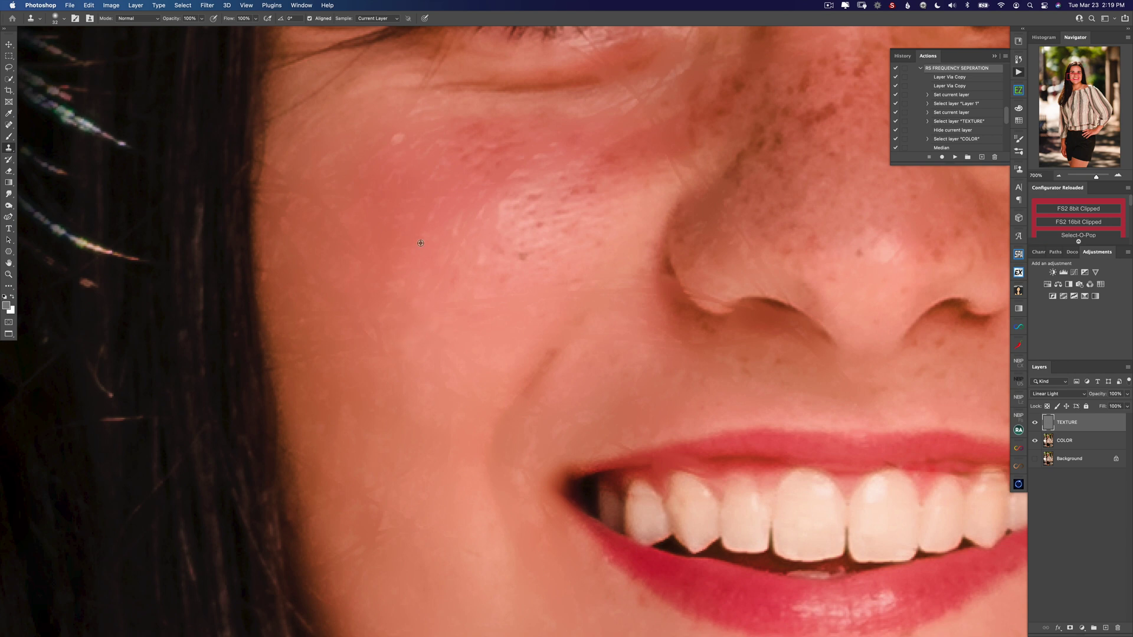
- Clone over the remaining fine hair marks on the lower cheek and around the adjoining mouth corner
{"action": "scroll", "coordinate": [413, 331], "scroll_direction": "down", "scroll_amount": 5}
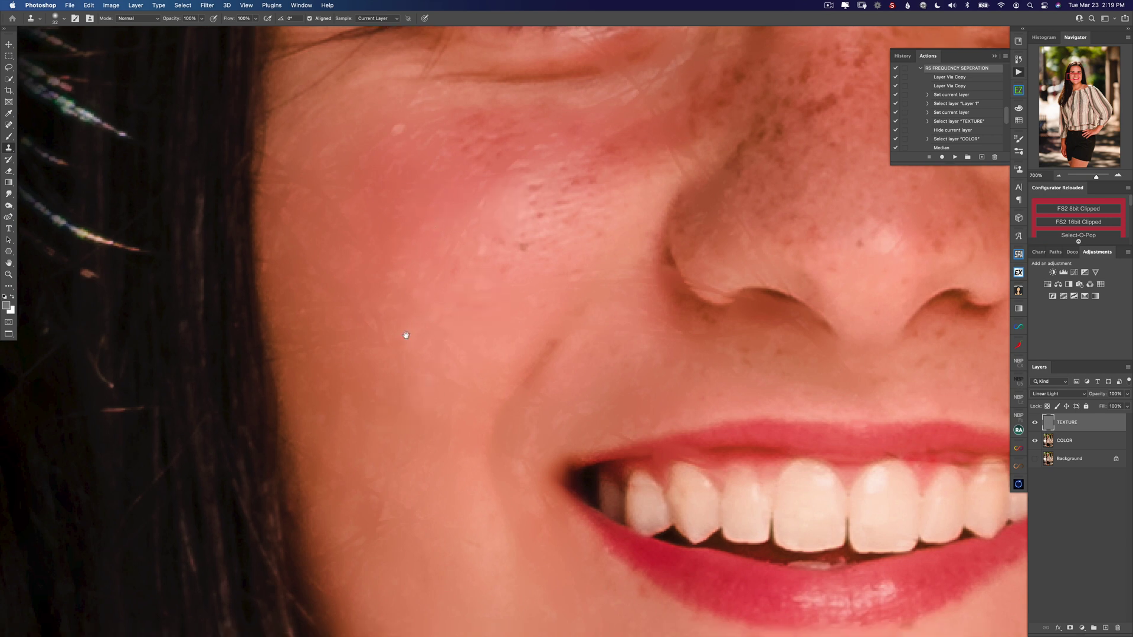
{"action": "left_click_drag", "start_coordinate": [660, 166], "coordinate": [729, 170]}
{"action": "left_click_drag", "start_coordinate": [420, 453], "coordinate": [420, 449]}
{"action": "scroll", "coordinate": [419, 449], "scroll_direction": "down", "scroll_amount": 8}
{"action": "scroll", "coordinate": [378, 413], "scroll_direction": "right", "scroll_amount": 5}
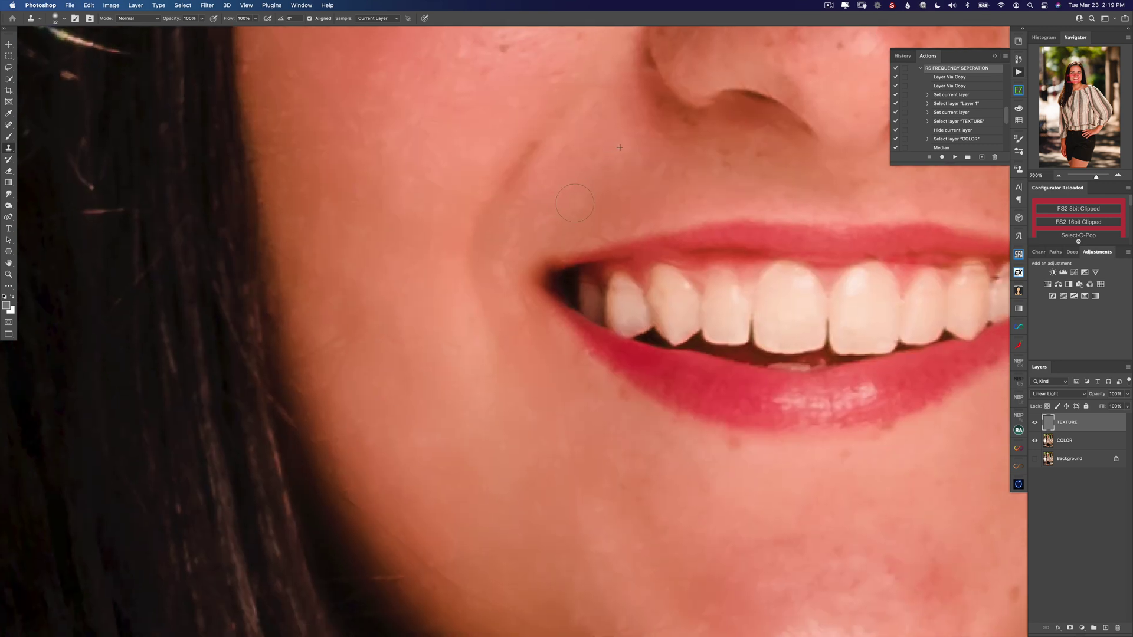
- Check the opposite cheek, then sample clean skin beneath the eye and clone over the stray marks under it
{"action": "scroll", "coordinate": [622, 426], "scroll_direction": "up", "scroll_amount": 10}
{"action": "scroll", "coordinate": [621, 426], "scroll_direction": "right", "scroll_amount": 8}
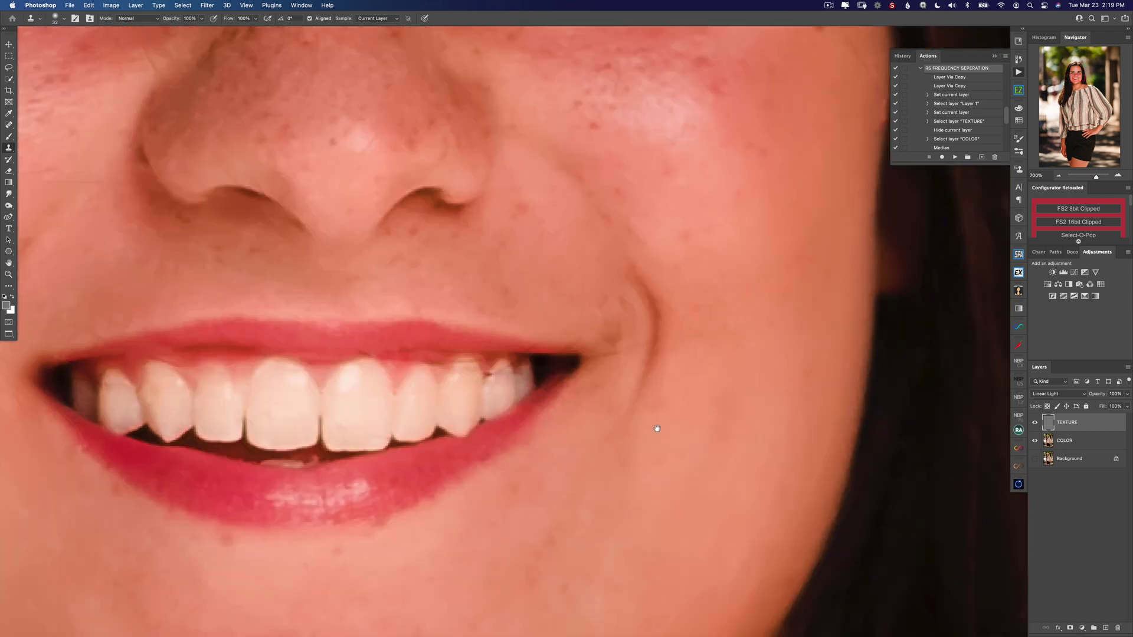
{"action": "left_click_drag", "start_coordinate": [696, 374], "coordinate": [473, 399]}
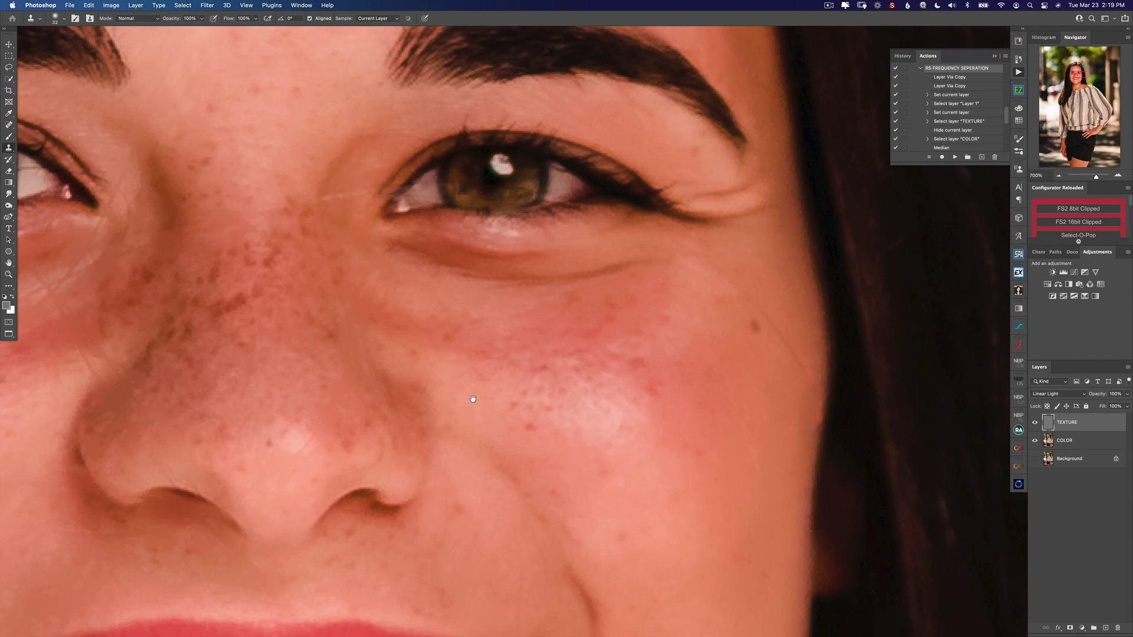
{"action": "left_click_drag", "start_coordinate": [525, 279], "coordinate": [860, 283]}
{"action": "left_click", "coordinate": [338, 314], "text": "alt"}
{"action": "left_click_drag", "start_coordinate": [331, 238], "coordinate": [335, 243]}
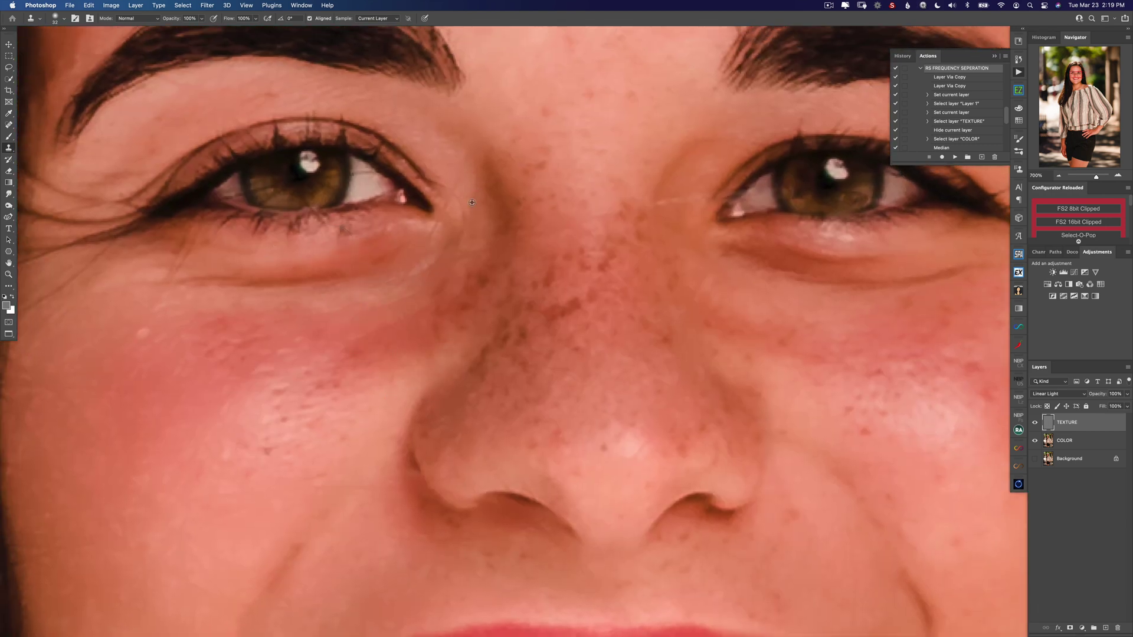
- Flatten the frequency separation layers into the Background and open Neural Filters
{"action": "key", "text": "super+1"}
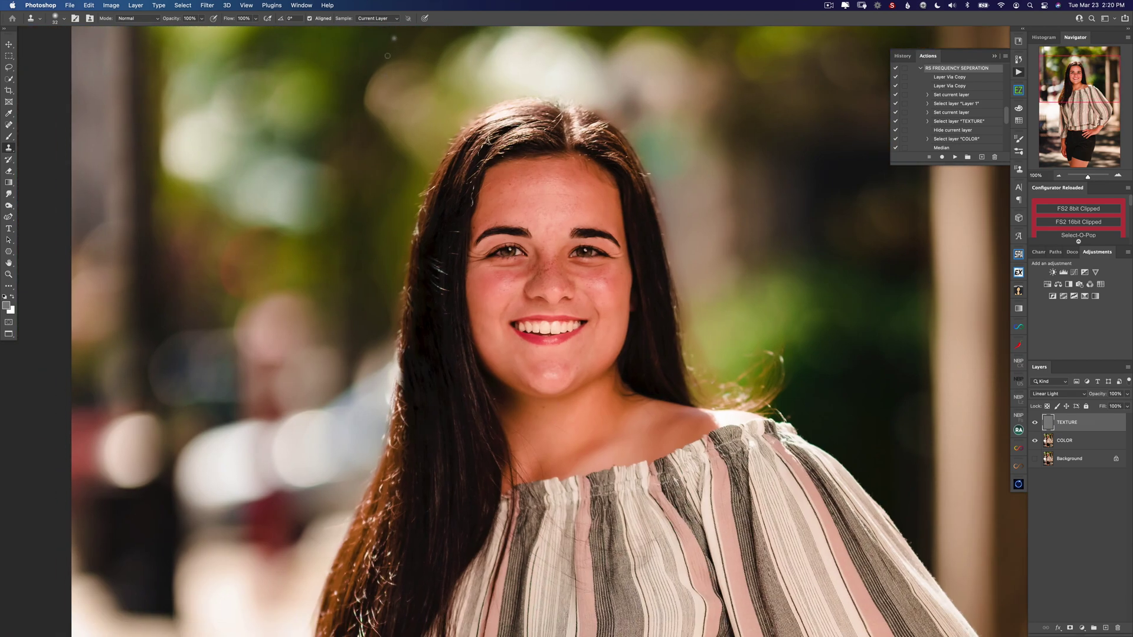
{"action": "key", "text": "super+shift+e"}
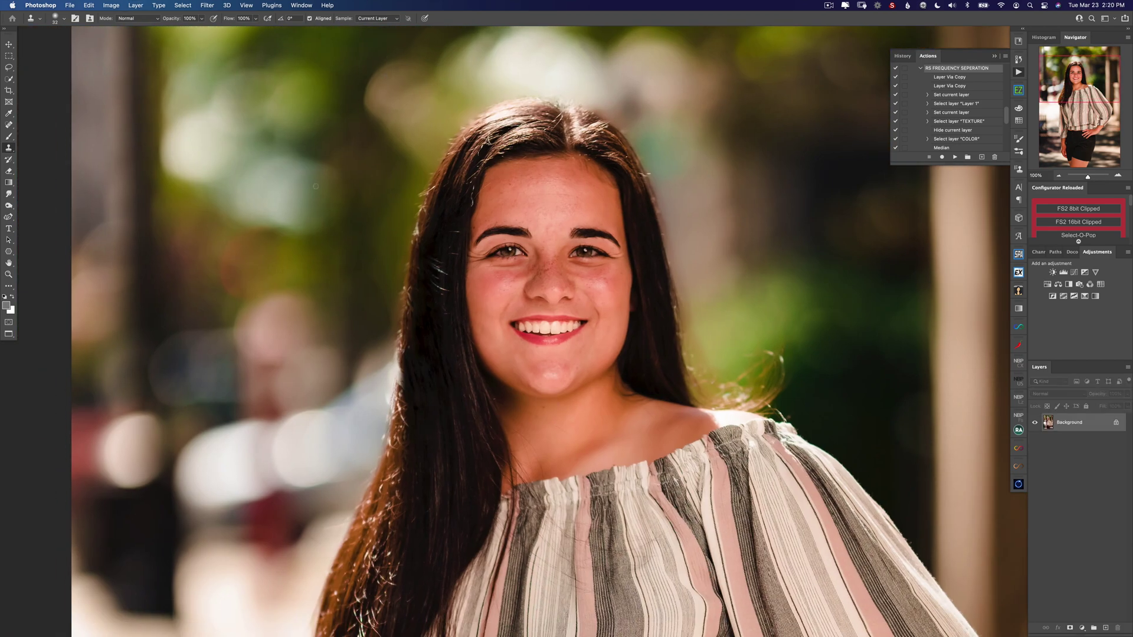
{"action": "left_click", "coordinate": [207, 5]}
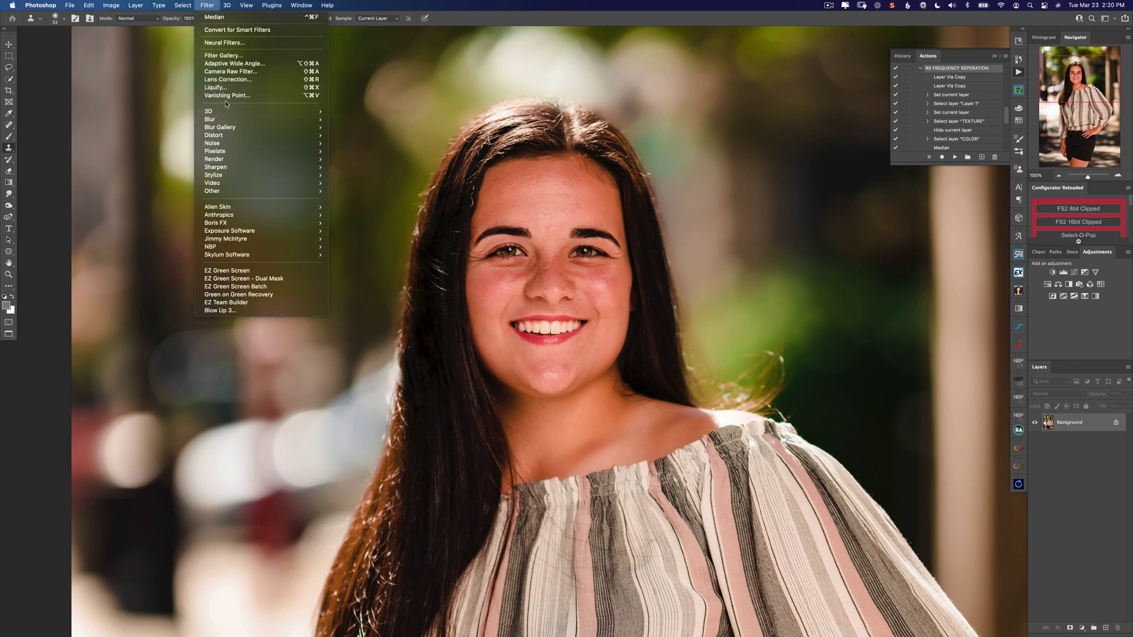
{"action": "left_click", "coordinate": [248, 42]}
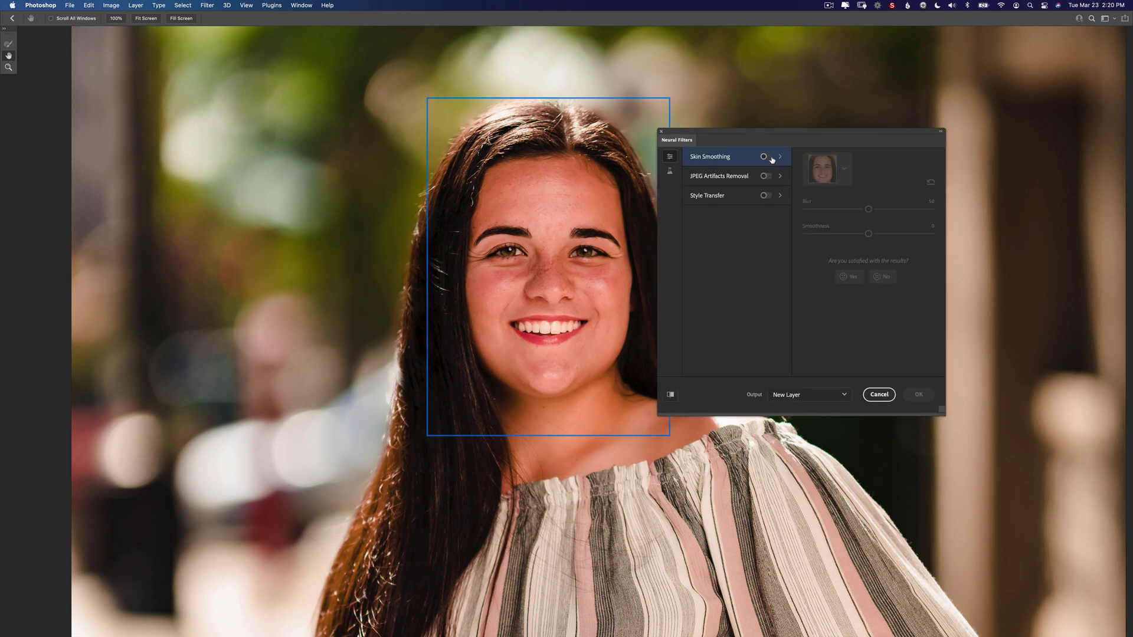
- Apply Skin Smoothing with a strongly raised smoothness to a new layer, and flatten the result
{"action": "left_click", "coordinate": [766, 156]}
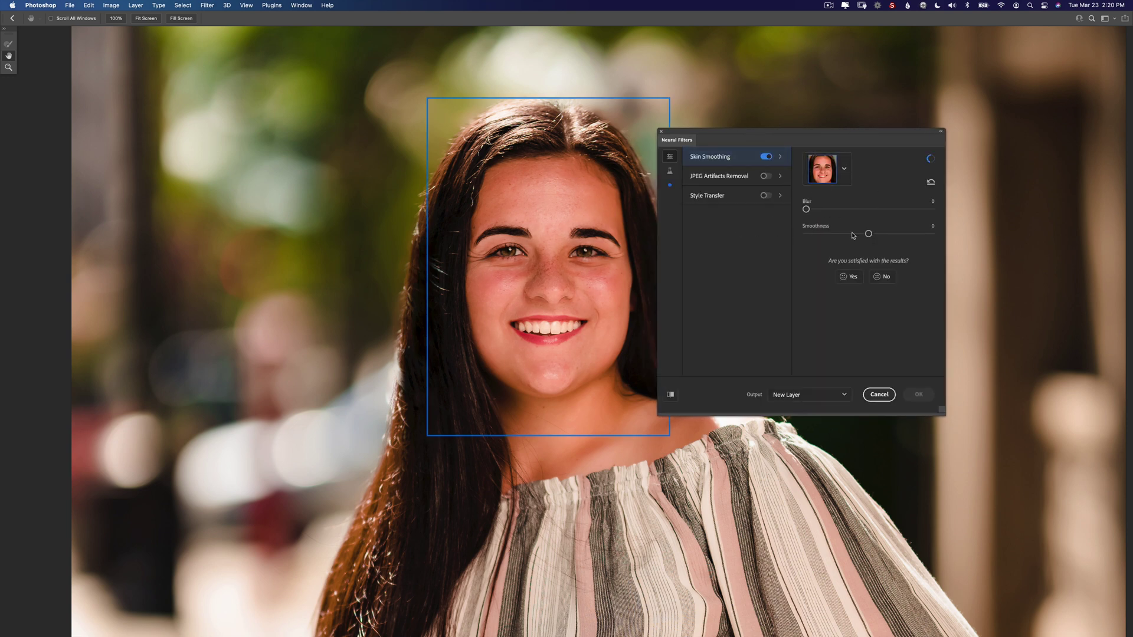
{"action": "left_click_drag", "start_coordinate": [868, 234], "coordinate": [939, 235]}
{"action": "left_click", "coordinate": [911, 236]}
{"action": "left_click", "coordinate": [921, 234]}
{"action": "left_click", "coordinate": [909, 398]}
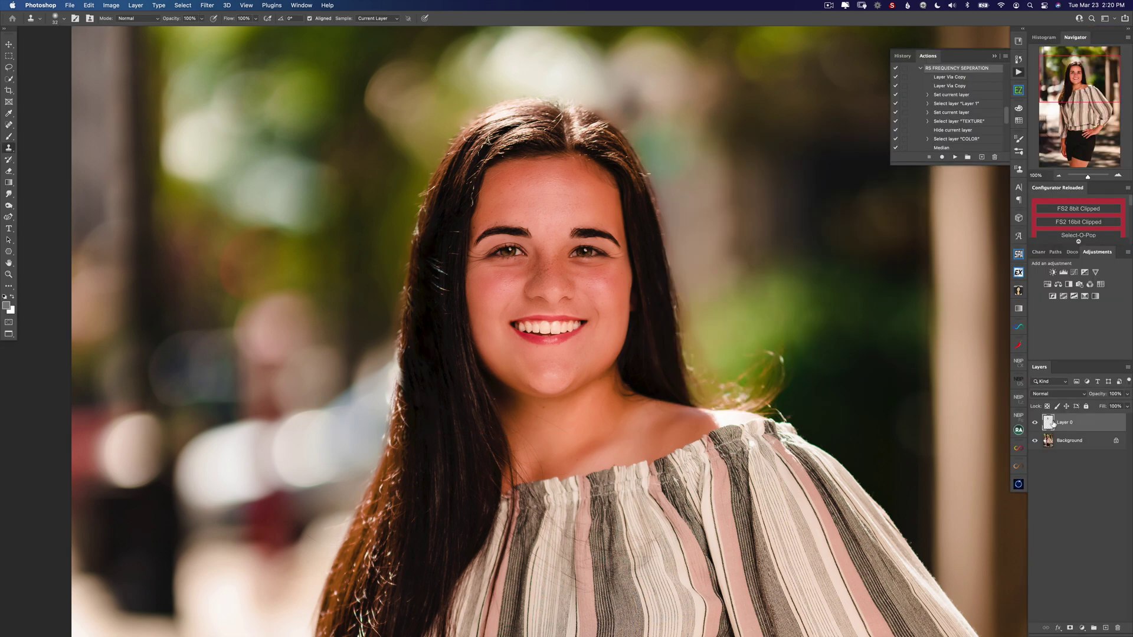
{"action": "key", "text": "super+e"}
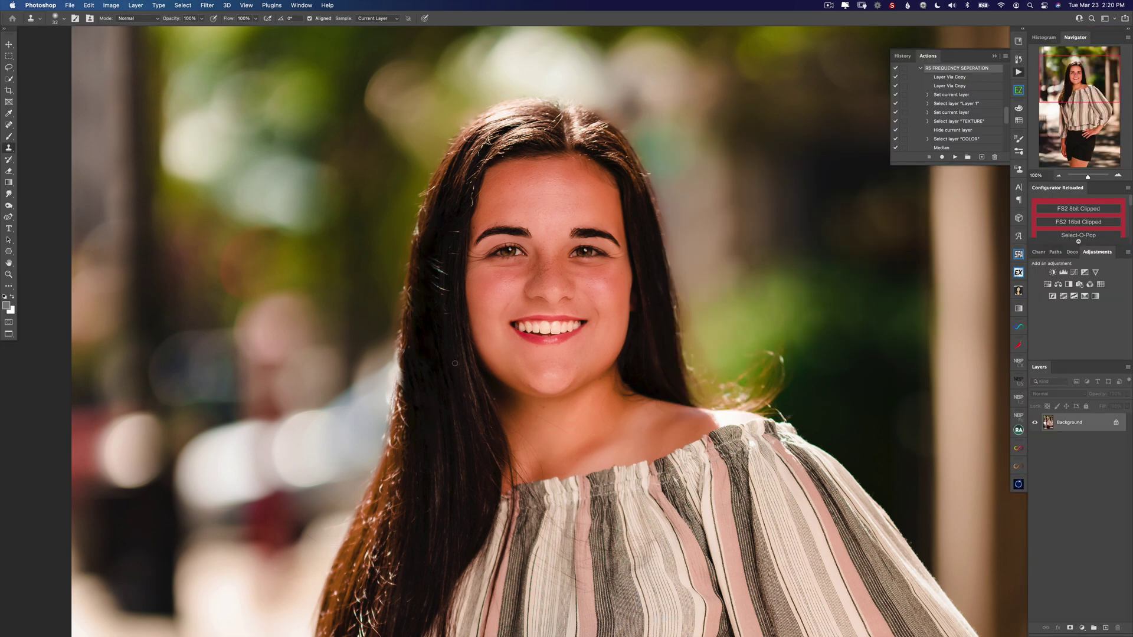
- Clone dark hair over the remaining stray strands in the long hair beside the face
{"action": "mouse_move", "coordinate": [437, 331]}
{"action": "left_mouse_down"}
{"action": "mouse_move", "coordinate": [447, 331]}
{"action": "mouse_move", "coordinate": [437, 287]}
{"action": "mouse_move", "coordinate": [446, 294]}
{"action": "mouse_move", "coordinate": [436, 277]}
{"action": "left_mouse_up"}
{"action": "left_click", "coordinate": [437, 334], "text": "alt"}
{"action": "left_click_drag", "start_coordinate": [432, 434], "coordinate": [423, 402]}
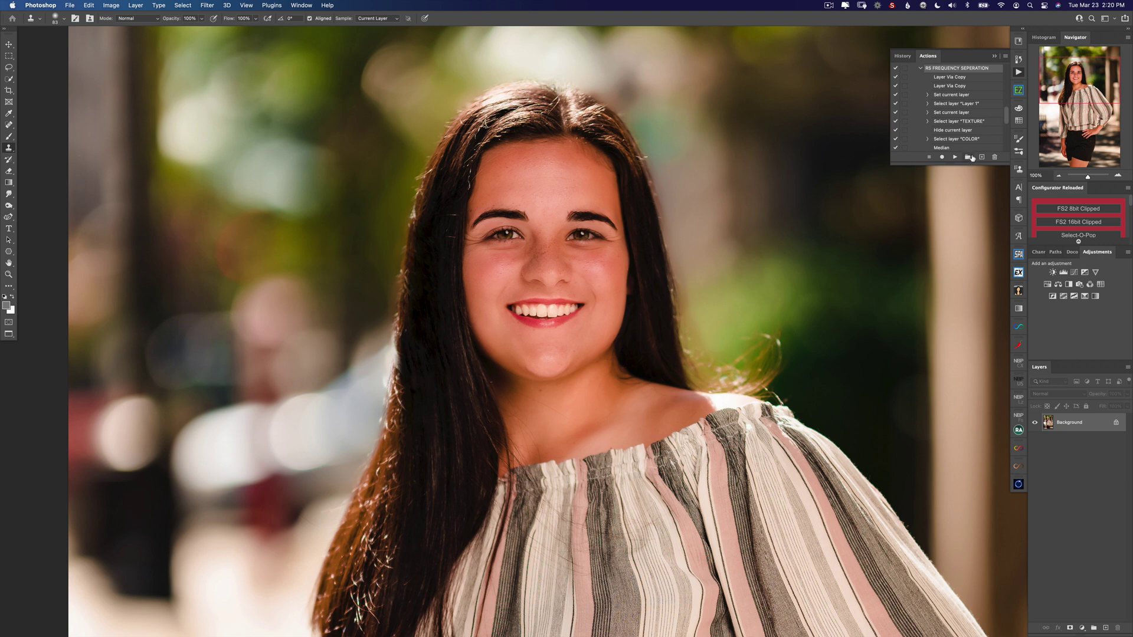
- Compare the original hair.jpg state with Snapshot 1 in the history, viewing the face and hair closely, and finish on Snapshot 1
{"action": "left_click", "coordinate": [1019, 60]}
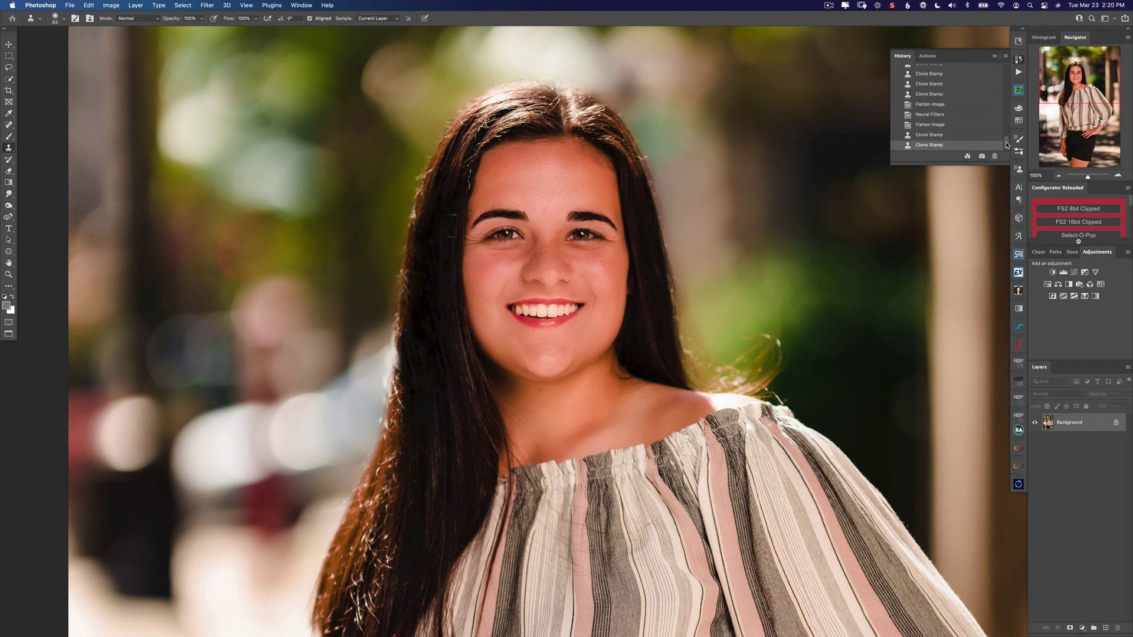
{"action": "scroll", "coordinate": [1007, 145], "scroll_direction": "up", "scroll_amount": 10}
{"action": "left_click", "coordinate": [970, 72]}
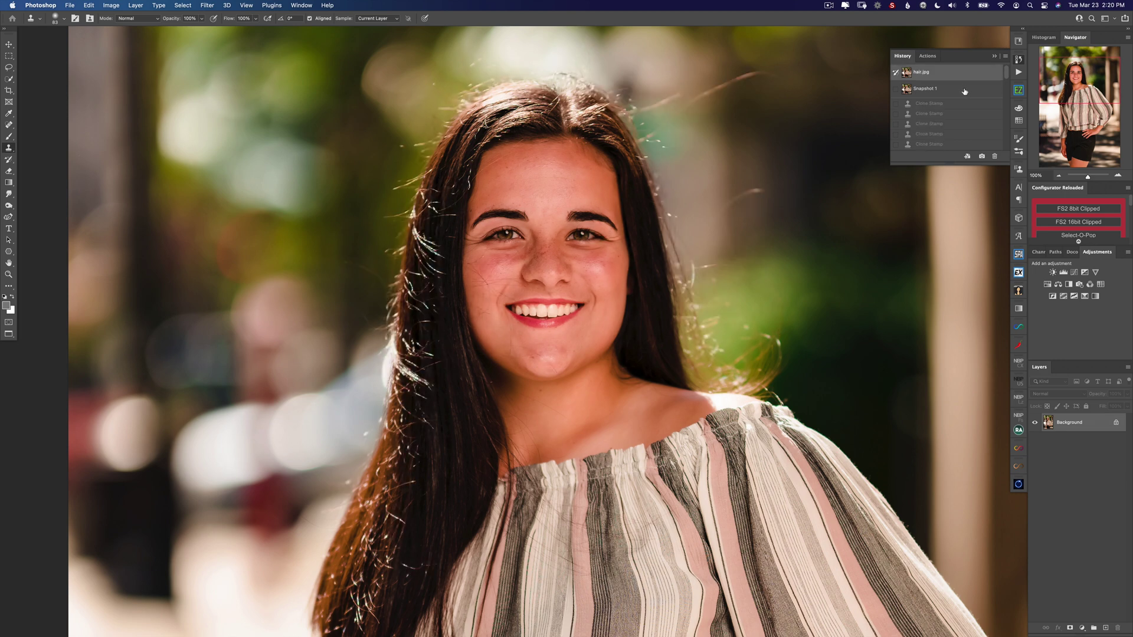
{"action": "left_click", "coordinate": [967, 91]}
{"action": "left_click", "coordinate": [978, 74]}
{"action": "key", "text": "super+plus"}
{"action": "left_click_drag", "start_coordinate": [446, 175], "coordinate": [531, 313]}
{"action": "left_click", "coordinate": [960, 89]}
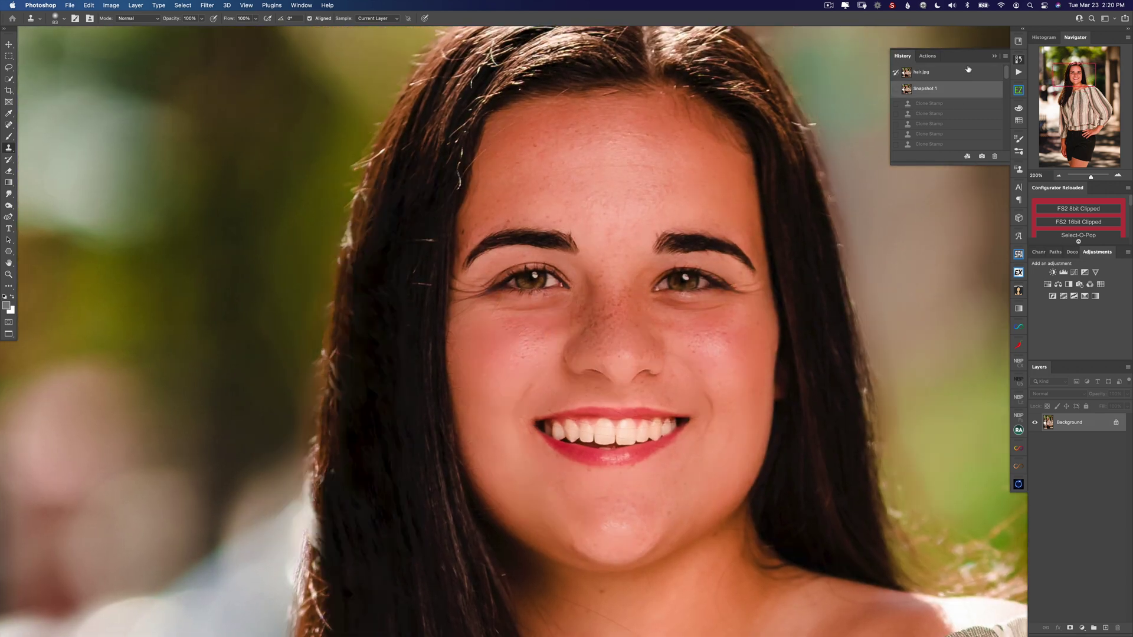
{"action": "left_click", "coordinate": [965, 73]}
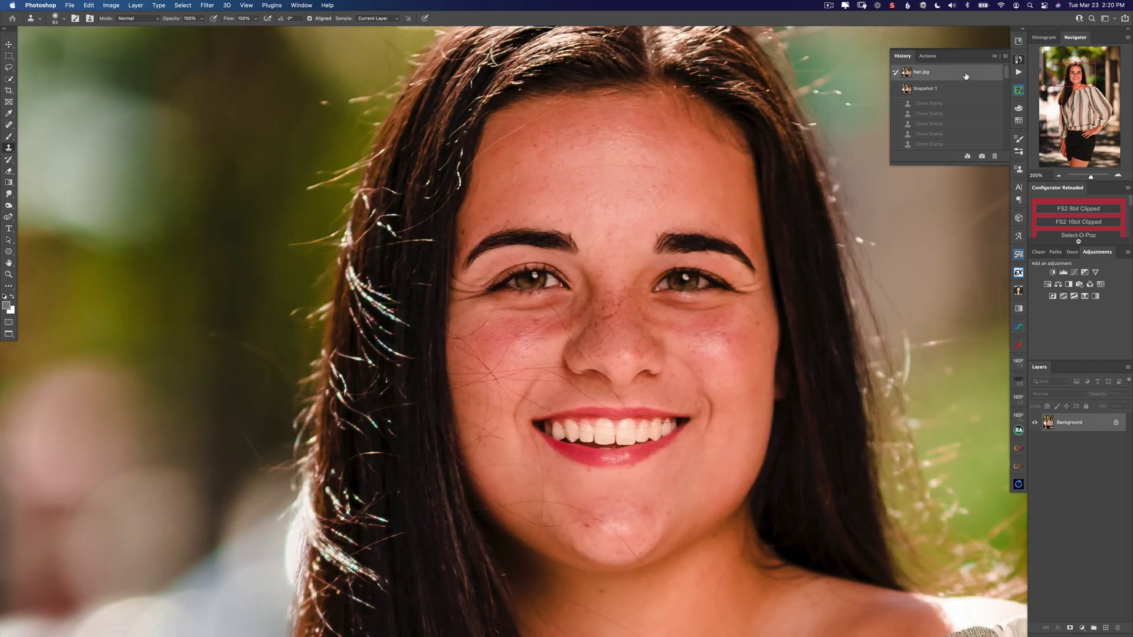
{"action": "left_click", "coordinate": [963, 90]}
{"action": "left_click", "coordinate": [968, 73]}
{"action": "left_click", "coordinate": [955, 88]}
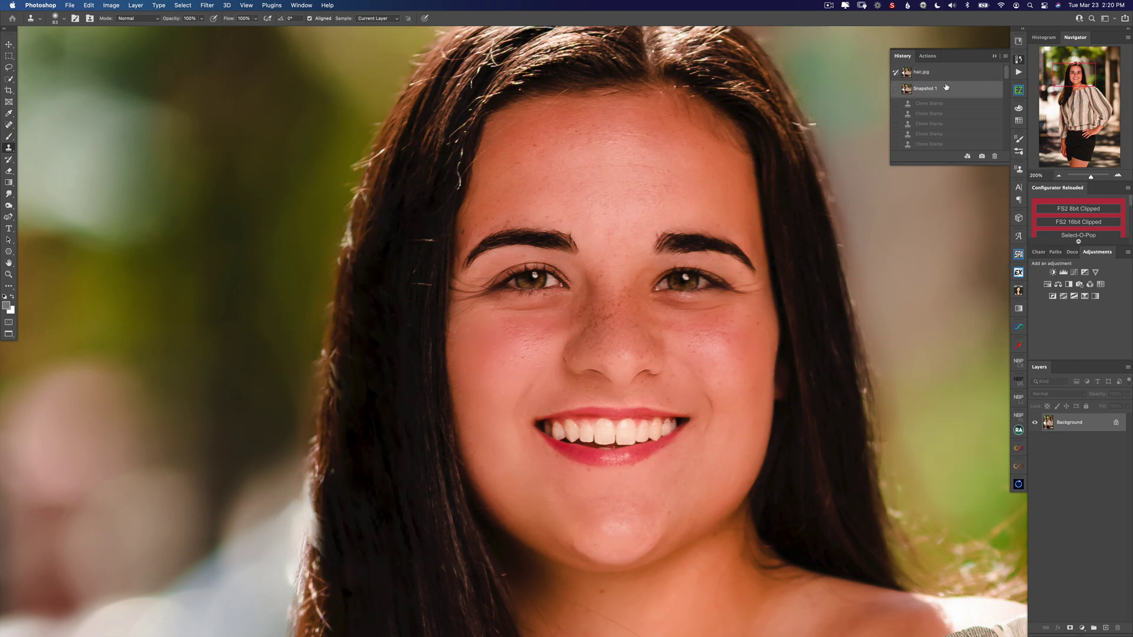
- Add a new layer above the Background and set up a very thin black brush with 97% smoothing
{"action": "key", "text": "super+minus"}
{"action": "key", "text": "super+minus"}
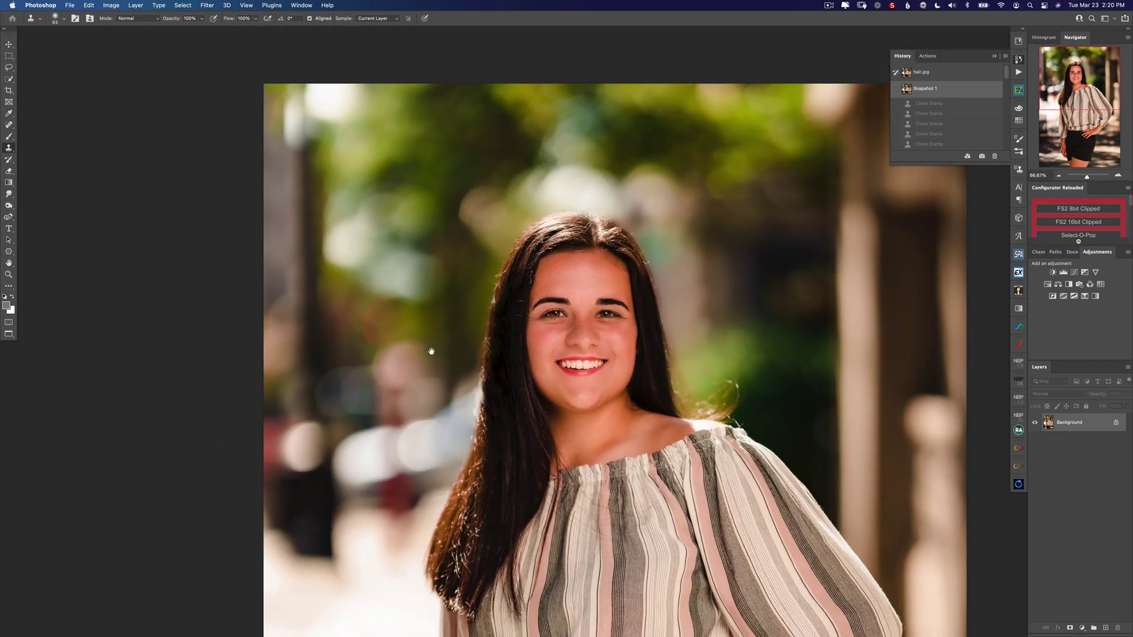
{"action": "scroll", "coordinate": [446, 280], "scroll_direction": "down", "scroll_amount": 2}
{"action": "scroll", "coordinate": [446, 281], "scroll_direction": "down", "scroll_amount": 2}
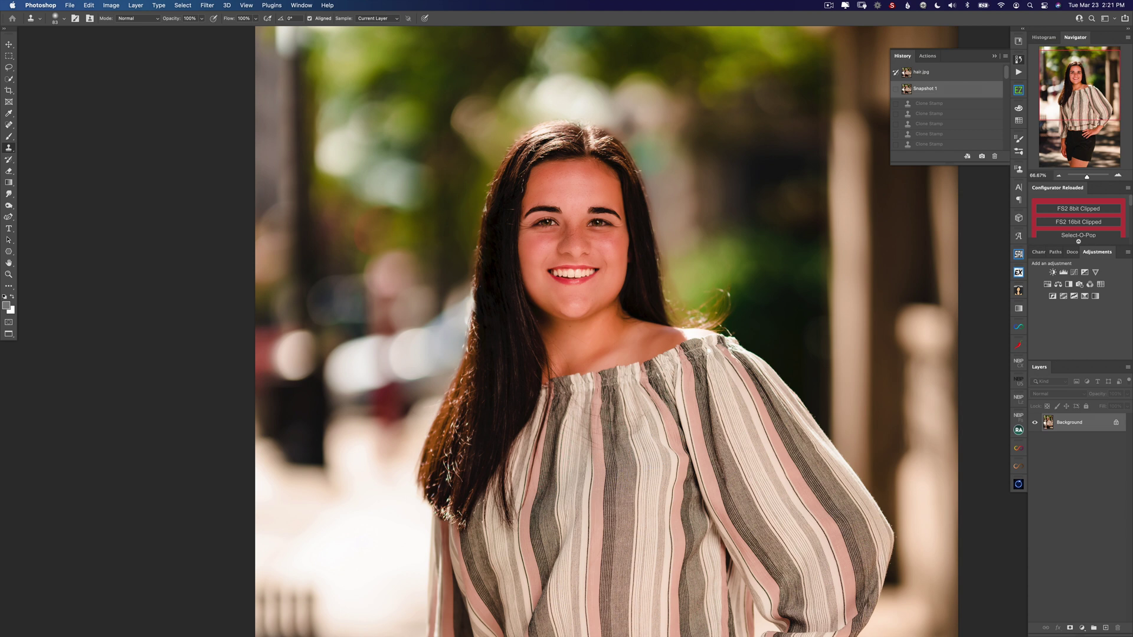
{"action": "left_click", "coordinate": [1106, 628]}
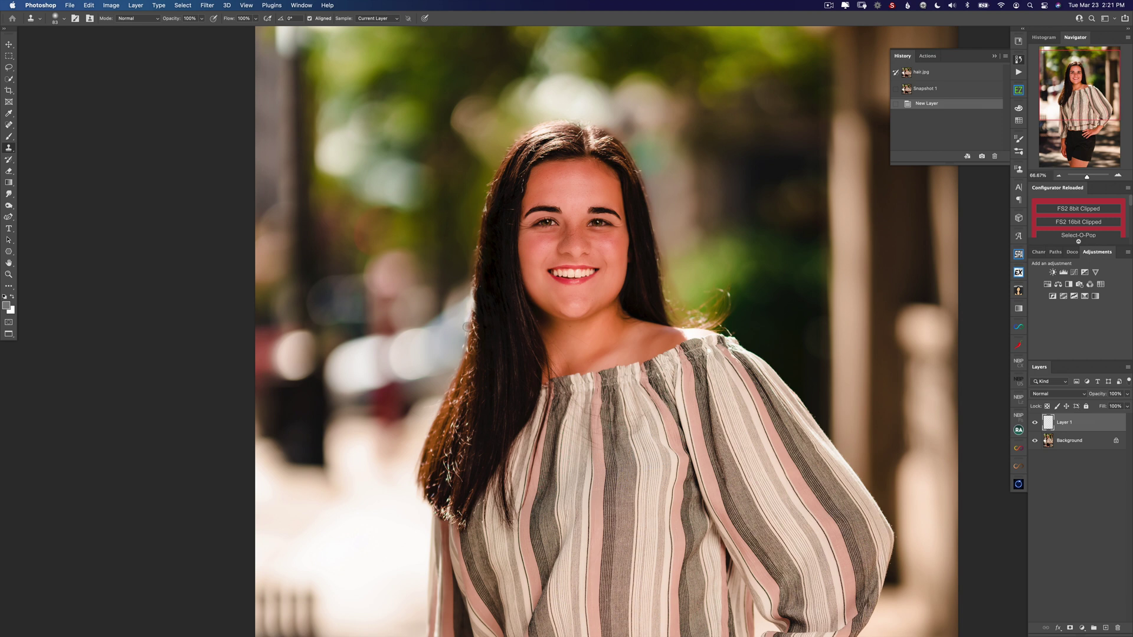
{"action": "key", "text": "b"}
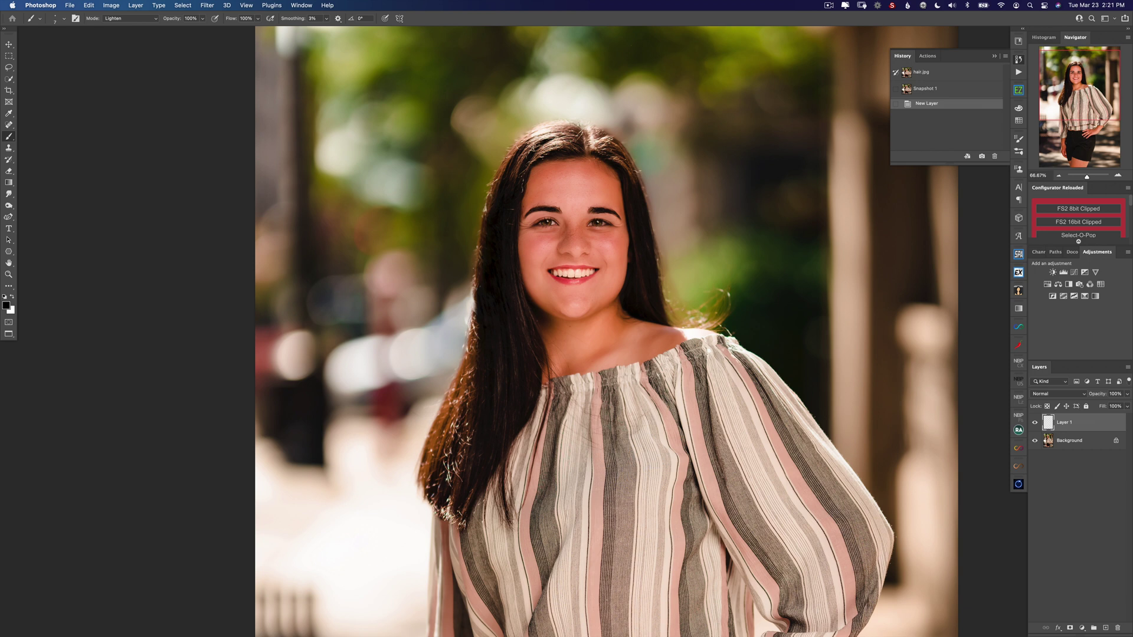
{"action": "left_click", "coordinate": [497, 234], "text": "ctrl+alt"}
{"action": "left_click_drag", "start_coordinate": [495, 234], "coordinate": [501, 239]}
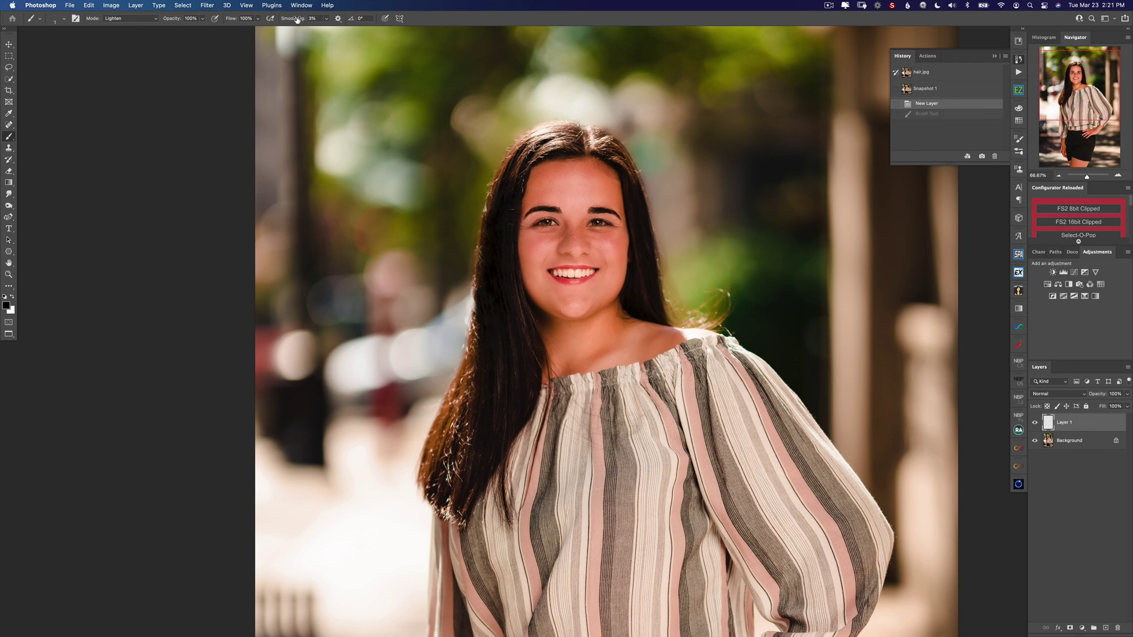
{"action": "left_click_drag", "start_coordinate": [297, 20], "coordinate": [434, 29]}
- Try thin brush strokes on the new layer and undo them
{"action": "left_click_drag", "start_coordinate": [430, 157], "coordinate": [462, 102]}
{"action": "left_click_drag", "start_coordinate": [394, 312], "coordinate": [390, 300]}
{"action": "key", "text": "super+z"}
{"action": "key", "text": "super+z"}
- Paint a bundle of thin, curved black hair strands on the new layer, following the flow of the long hair
{"action": "left_click_drag", "start_coordinate": [491, 257], "coordinate": [453, 376]}
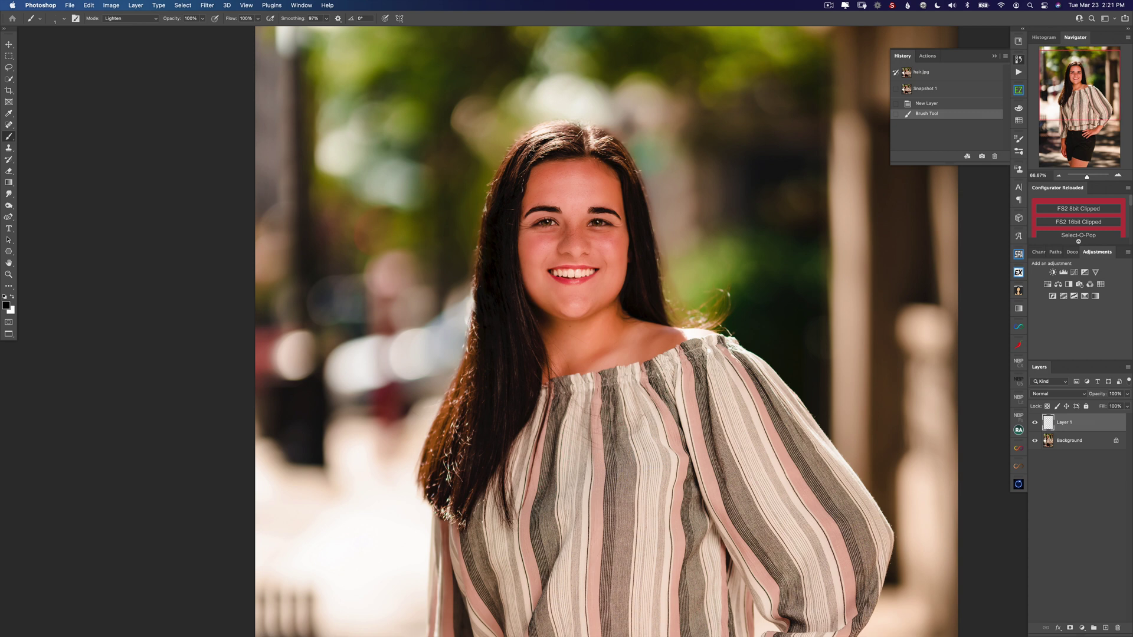
{"action": "left_click_drag", "start_coordinate": [483, 271], "coordinate": [455, 373]}
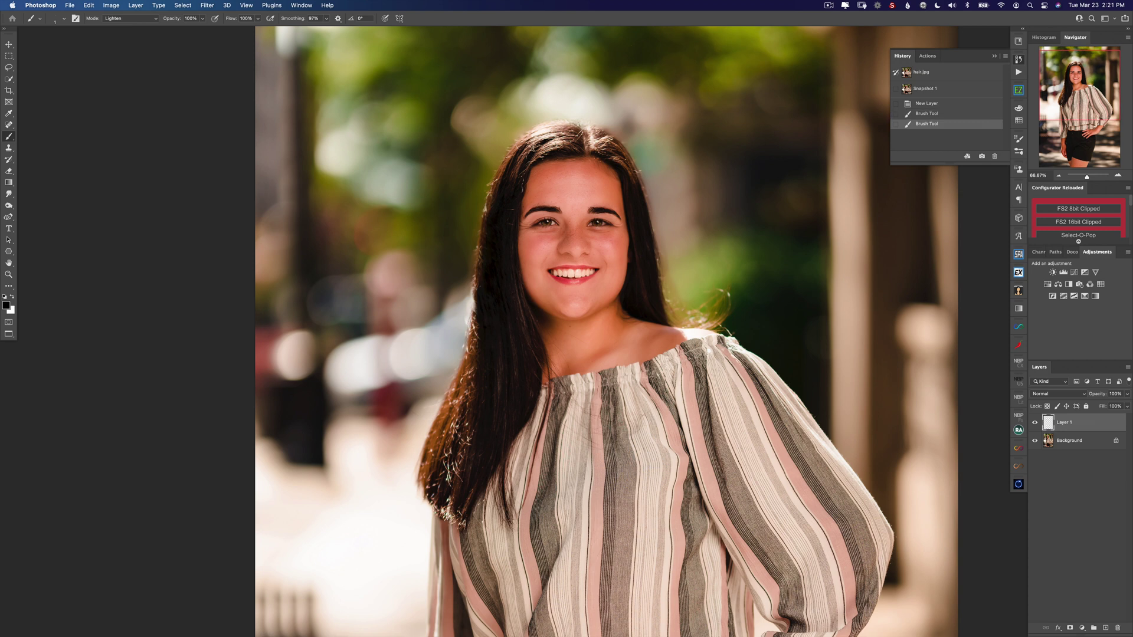
{"action": "left_click_drag", "start_coordinate": [479, 284], "coordinate": [451, 381]}
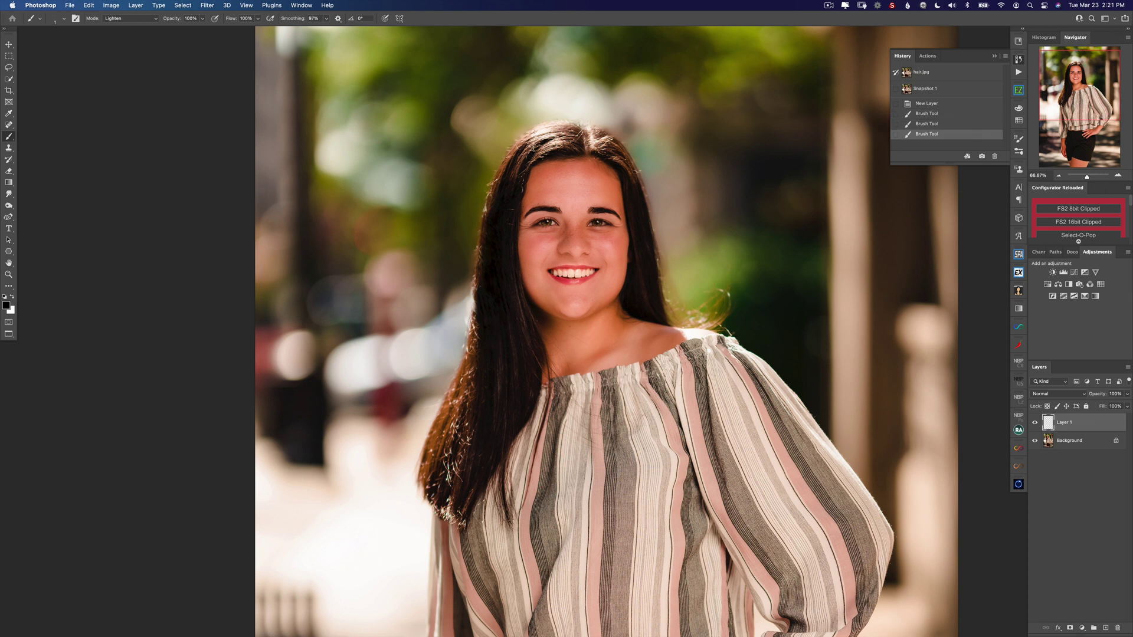
{"action": "left_click_drag", "start_coordinate": [394, 312], "coordinate": [390, 299]}
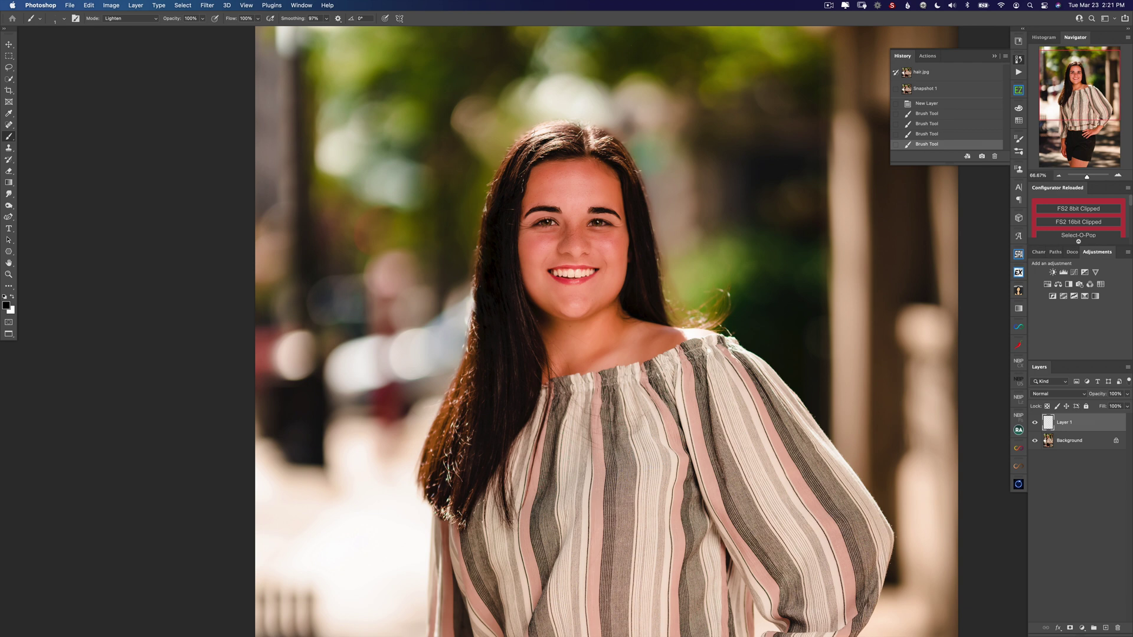
{"action": "left_click_drag", "start_coordinate": [479, 283], "coordinate": [453, 377]}
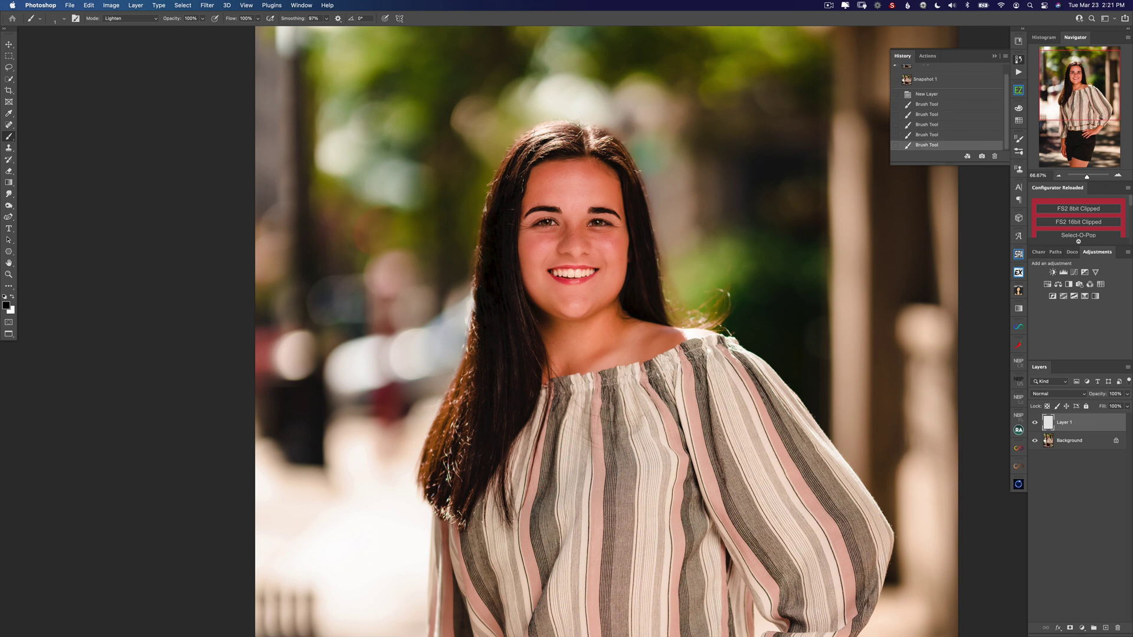
{"action": "left_click_drag", "start_coordinate": [395, 312], "coordinate": [390, 300]}
{"action": "mouse_move", "coordinate": [511, 216]}
{"action": "left_mouse_down"}
{"action": "mouse_move", "coordinate": [521, 187]}
{"action": "mouse_move", "coordinate": [495, 283]}
{"action": "left_mouse_up"}
- Isolate Layer 1 to examine the painted strands by themselves, and show the Background again
{"action": "left_click", "coordinate": [1036, 441]}
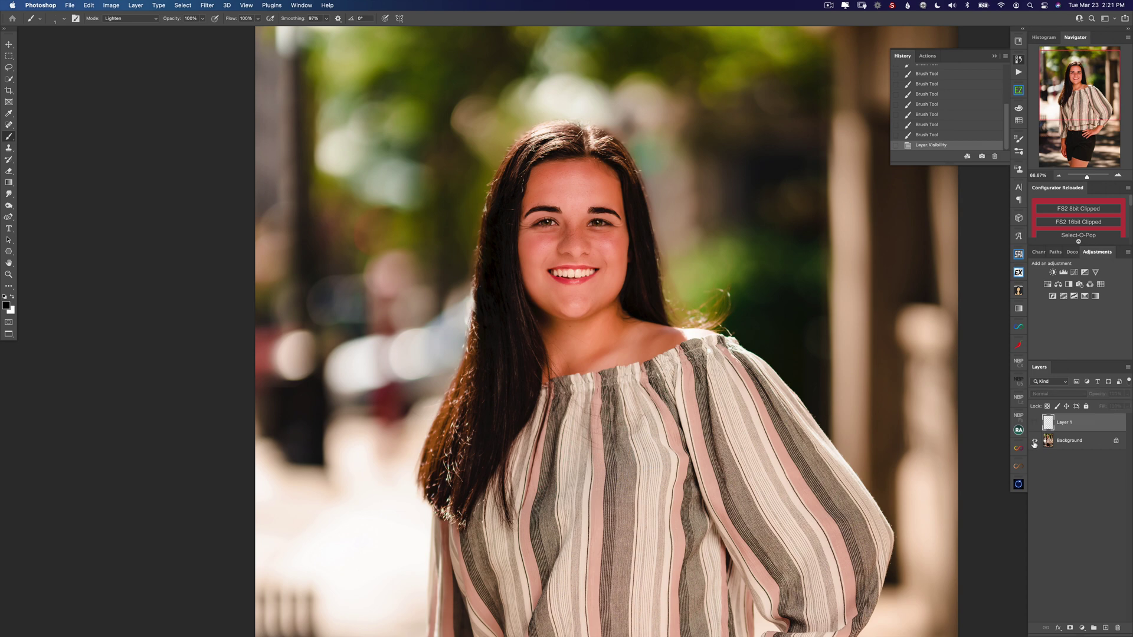
{"action": "left_click", "coordinate": [1034, 423]}
{"action": "left_click", "coordinate": [1035, 440]}
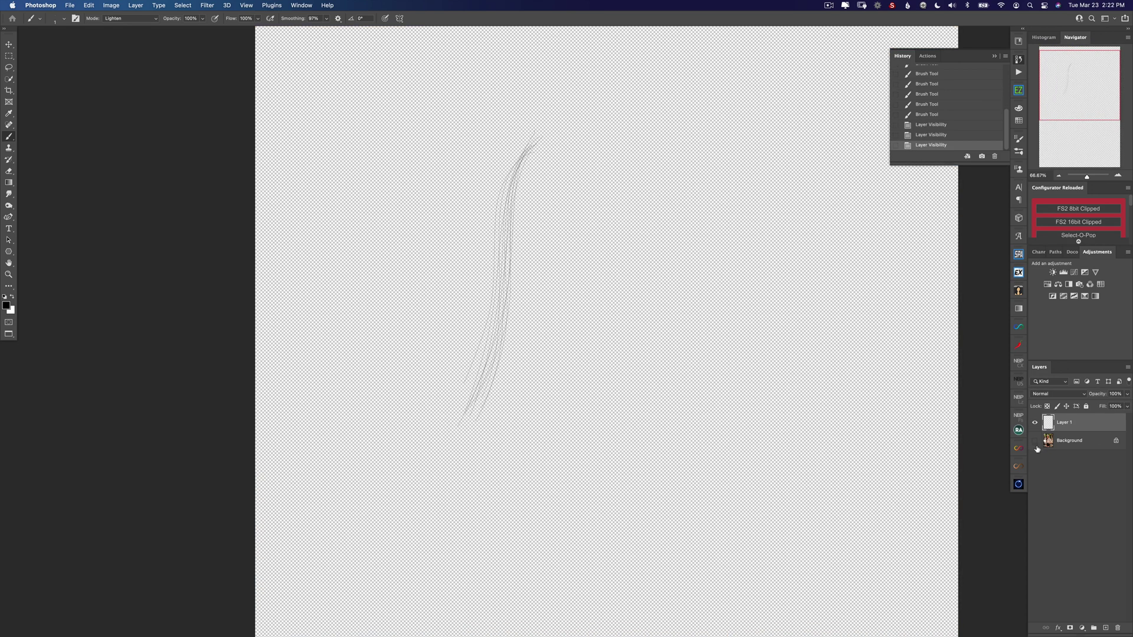
{"action": "left_click", "coordinate": [1035, 441]}
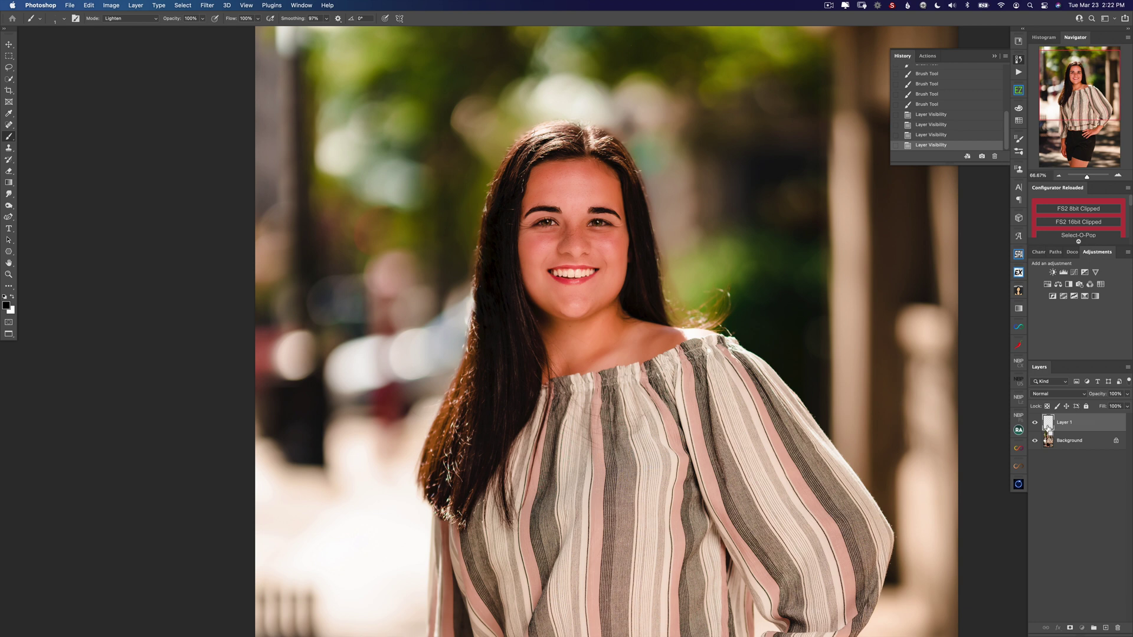
- Load Layer 1's painted strands as a selection, define them as a brush preset with the default name, and deselect
{"action": "right_click", "coordinate": [1048, 423]}
{"action": "key", "text": "Escape"}
{"action": "left_click", "coordinate": [1050, 422], "text": "super"}
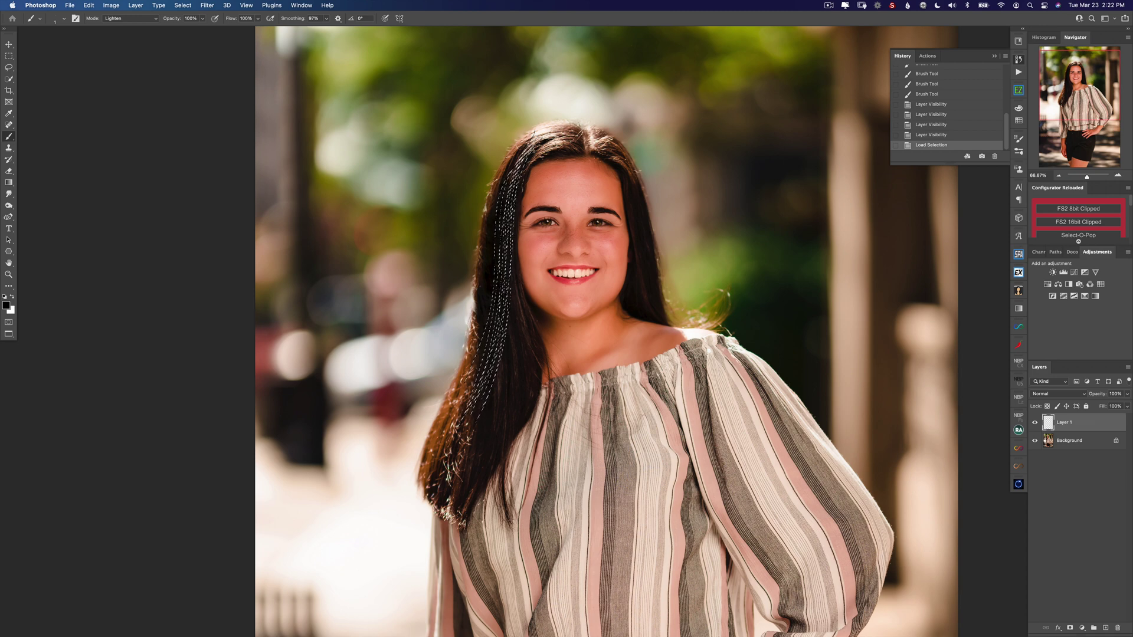
{"action": "left_click", "coordinate": [135, 5]}
{"action": "mouse_move", "coordinate": [88, 6]}
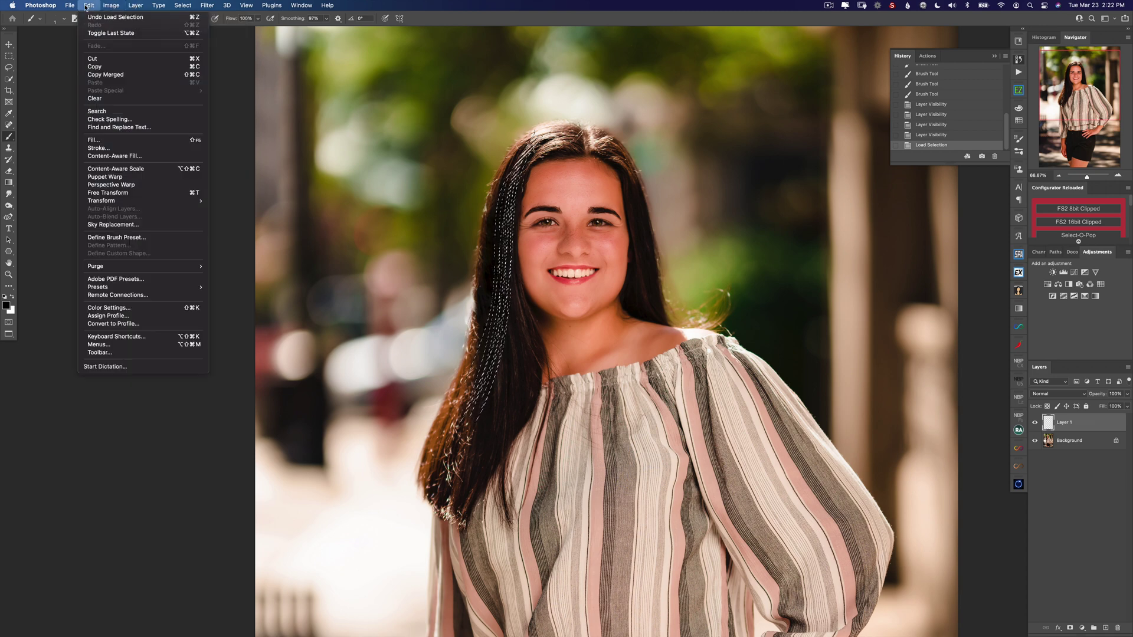
{"action": "left_click", "coordinate": [116, 237]}
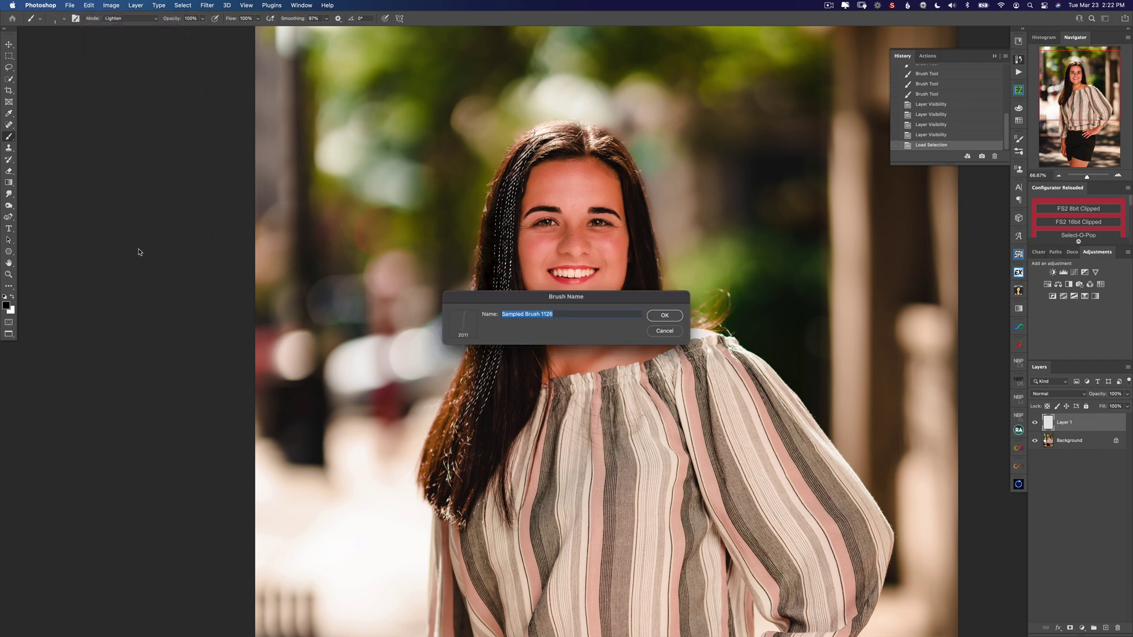
{"action": "left_click", "coordinate": [655, 319]}
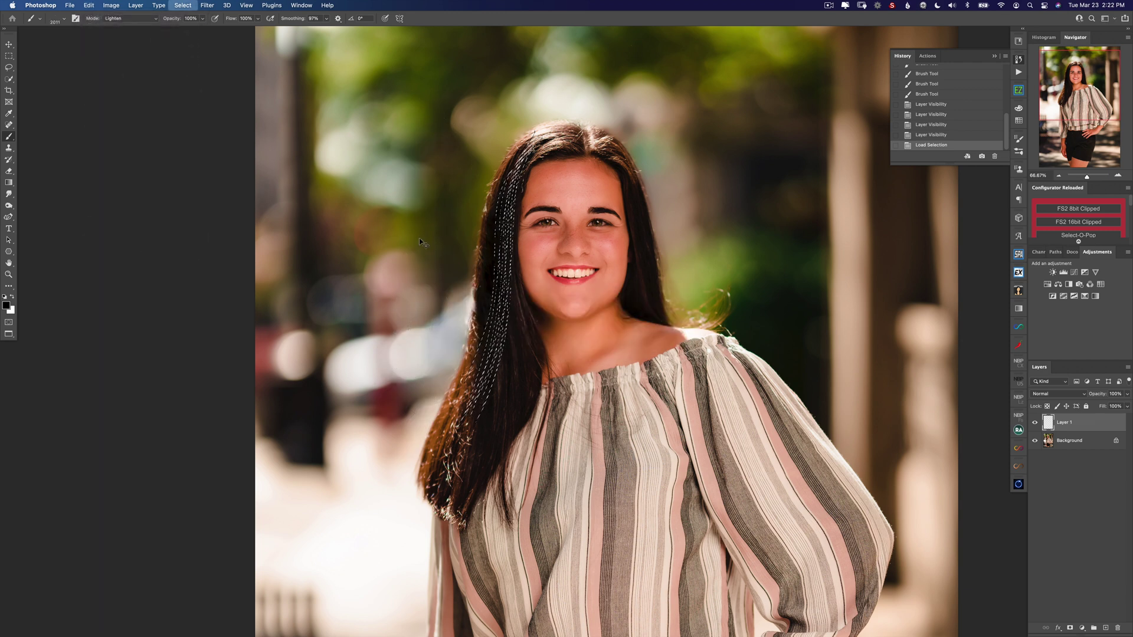
{"action": "key", "text": "ctrl+d"}
- Try stamping the new strand brush in white over the blurred background beside the hair, and undo the stamps
{"action": "key", "text": "x"}
{"action": "left_click", "coordinate": [439, 224]}
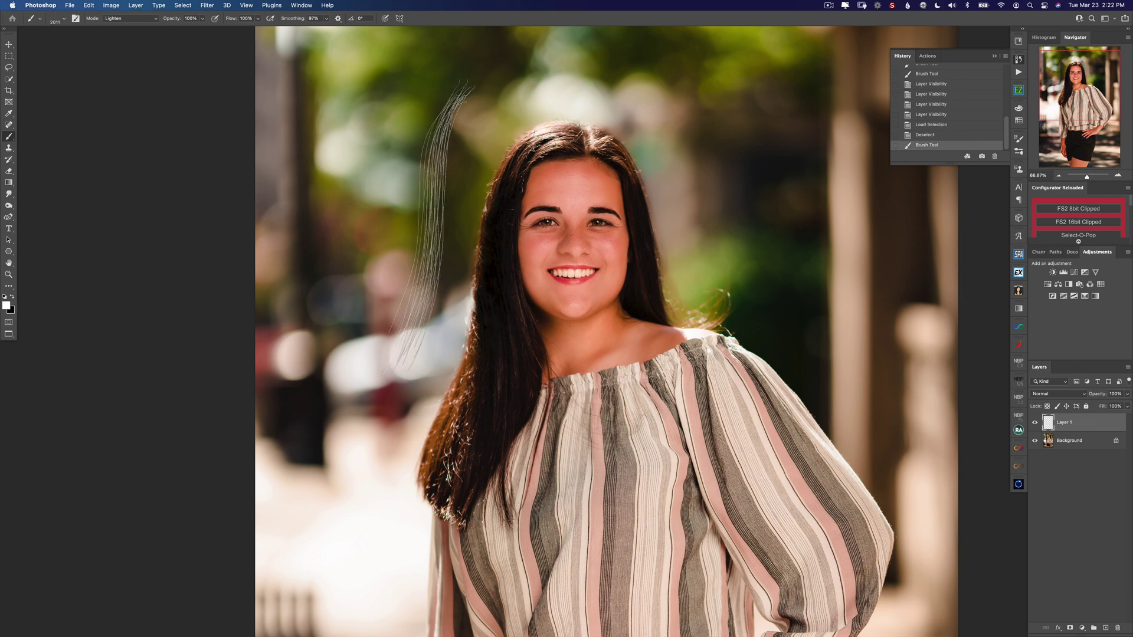
{"action": "left_click", "coordinate": [422, 223]}
{"action": "left_click", "coordinate": [387, 224]}
{"action": "left_click", "coordinate": [469, 207]}
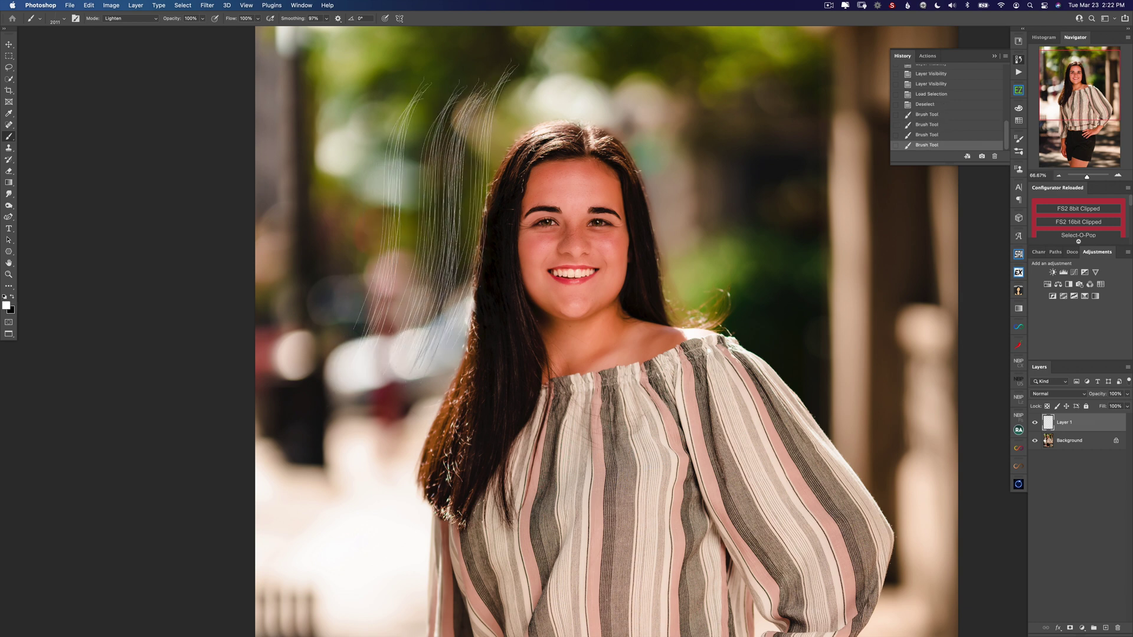
{"action": "key", "text": "super+z"}
{"action": "key", "text": "super+z"}
{"action": "key", "text": "super+z"}
{"action": "key", "text": "super+z"}
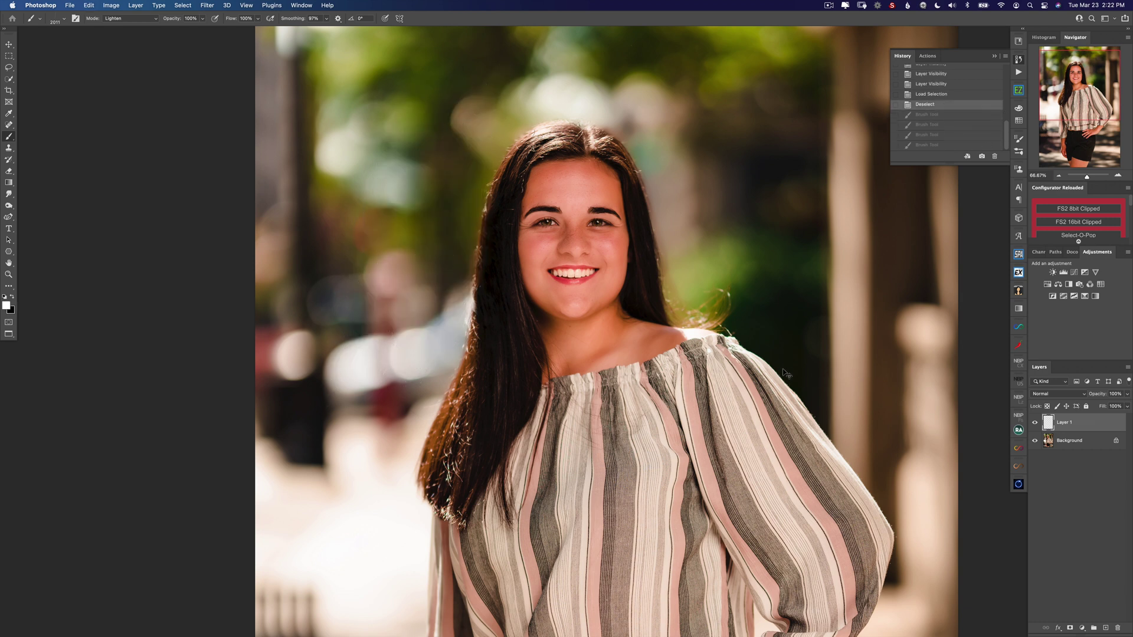
- Sample a dark tone from the hair and stamp the strand brush along the long hair beside the face on Layer 1
{"action": "key", "text": "v"}
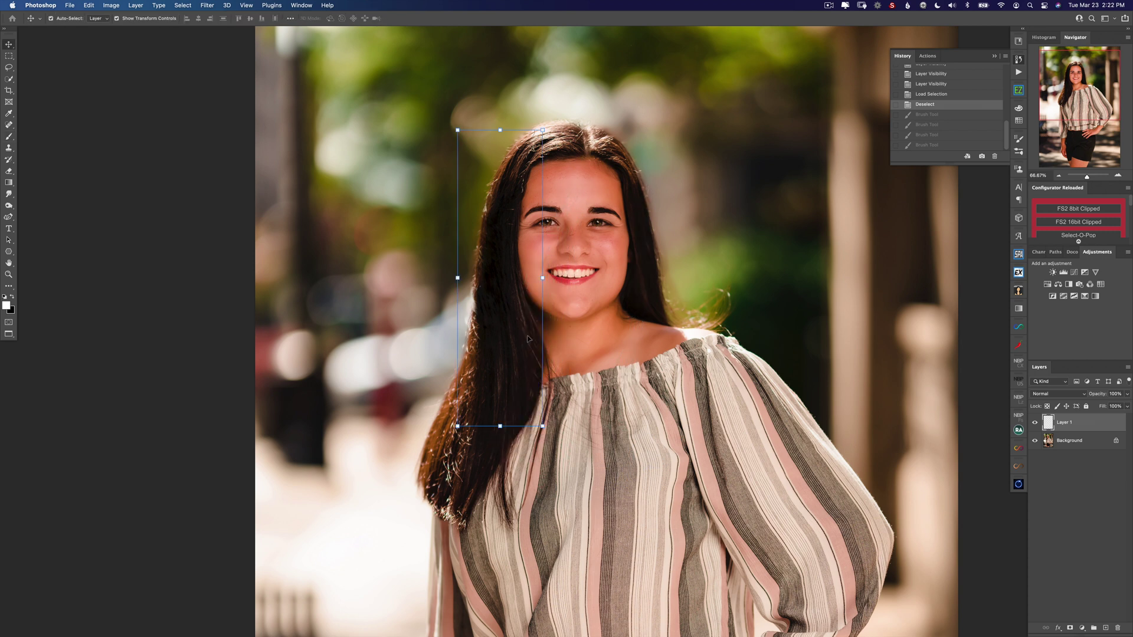
{"action": "key", "text": "b"}
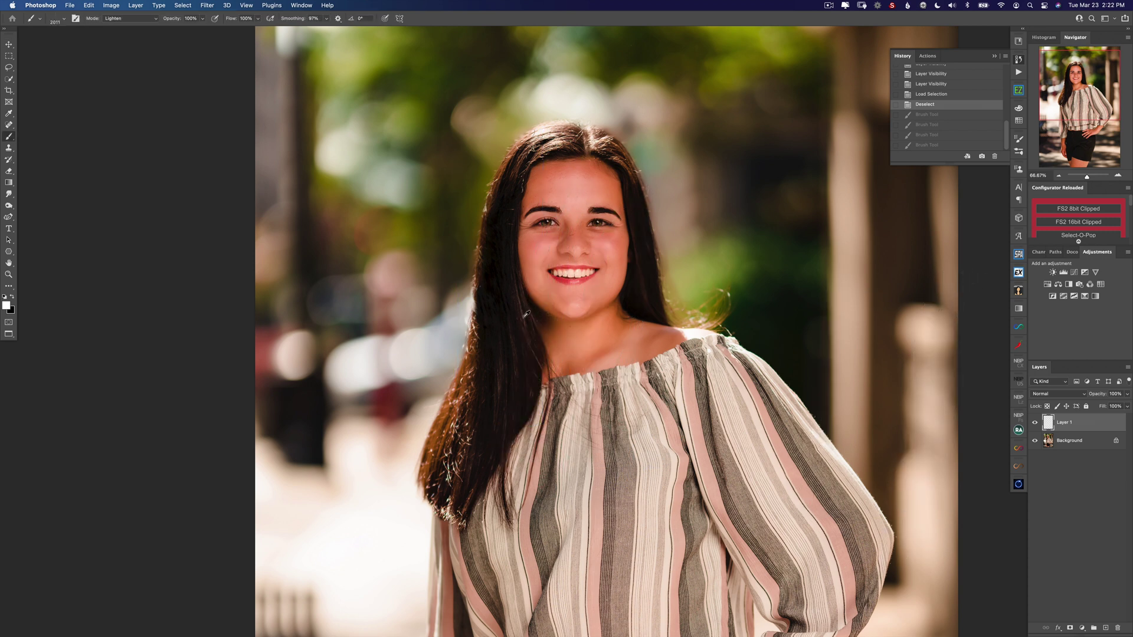
{"action": "left_click", "coordinate": [525, 312], "text": "alt"}
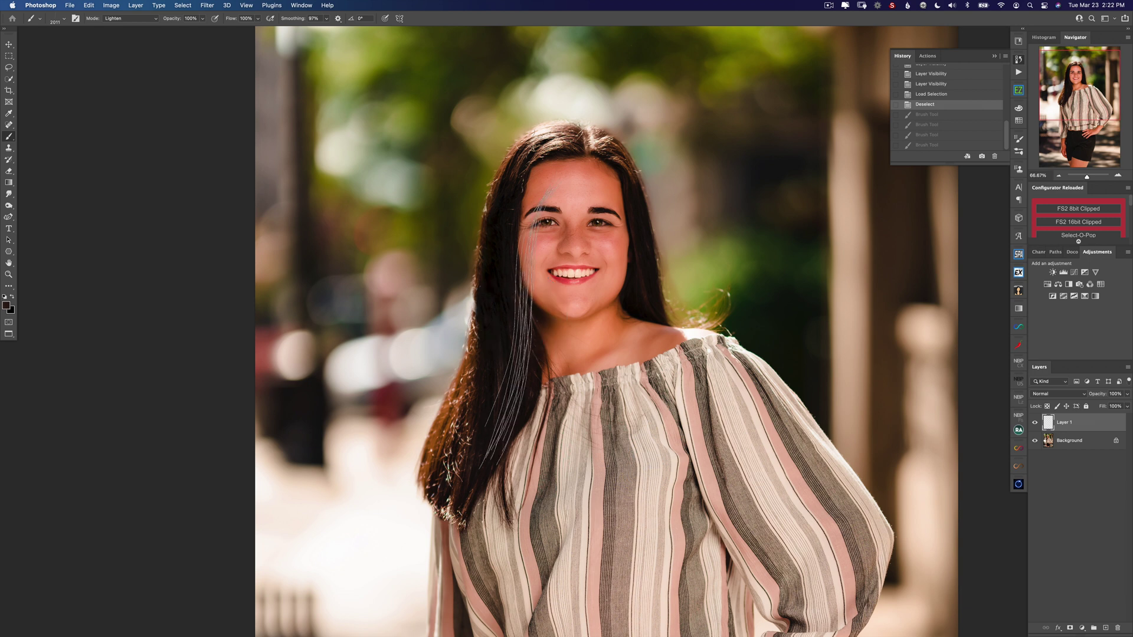
{"action": "left_click", "coordinate": [495, 402]}
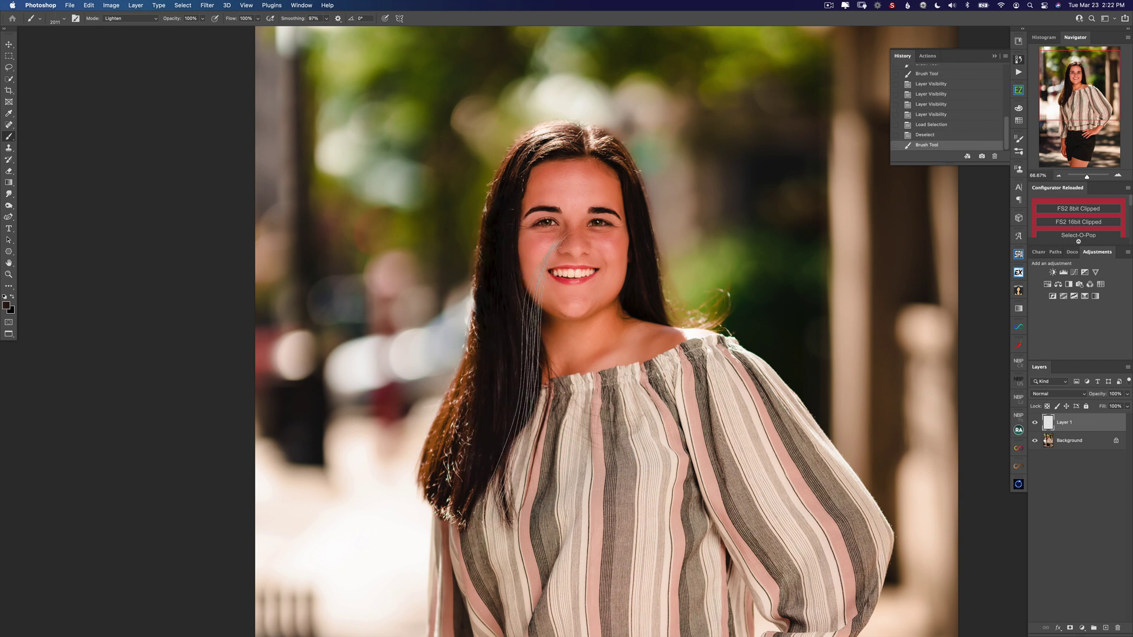
{"action": "left_click", "coordinate": [489, 307]}
{"action": "left_click", "coordinate": [491, 294]}
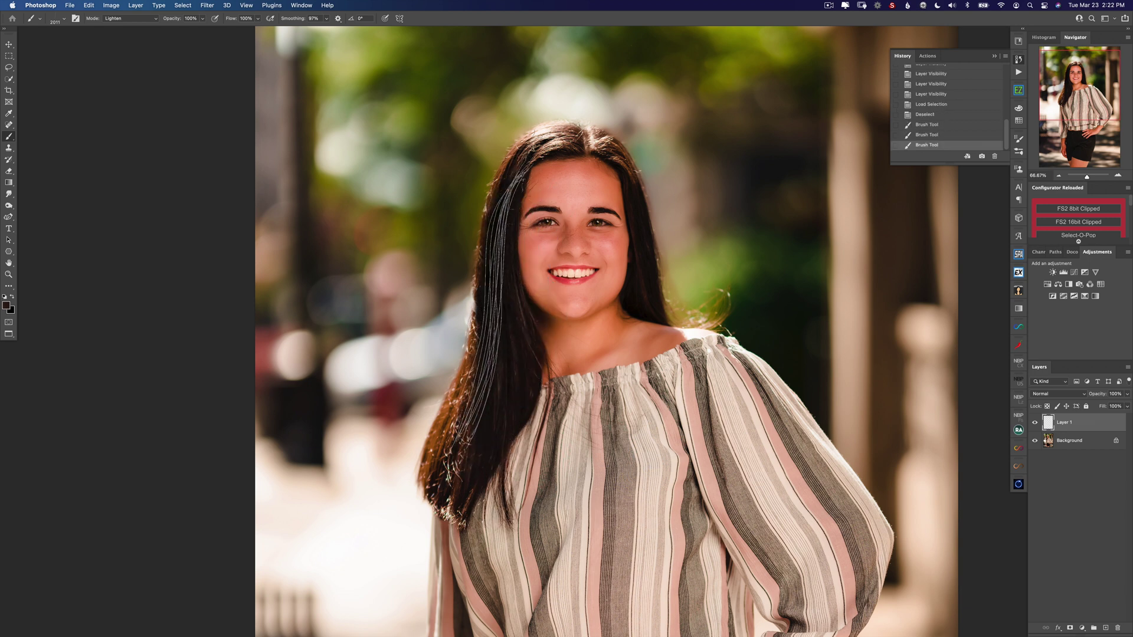
- Sample a brown from the lower hair and stamp more strands over the long hair
{"action": "left_click", "coordinate": [449, 420], "text": "alt"}
{"action": "left_click", "coordinate": [487, 359]}
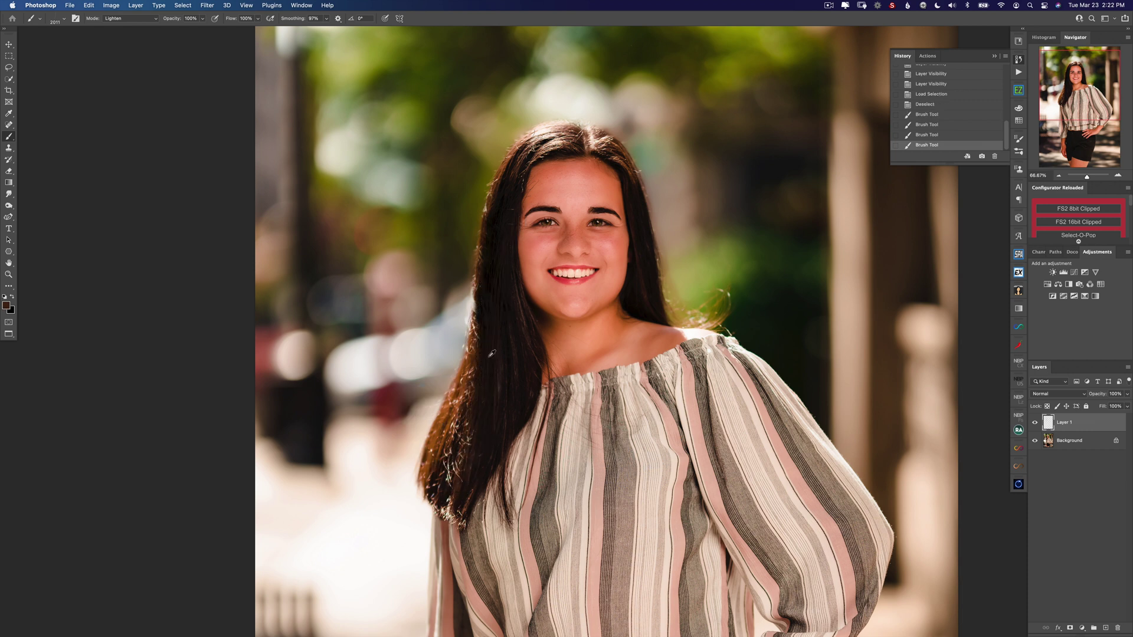
{"action": "left_click", "coordinate": [500, 352]}
{"action": "left_click", "coordinate": [492, 296]}
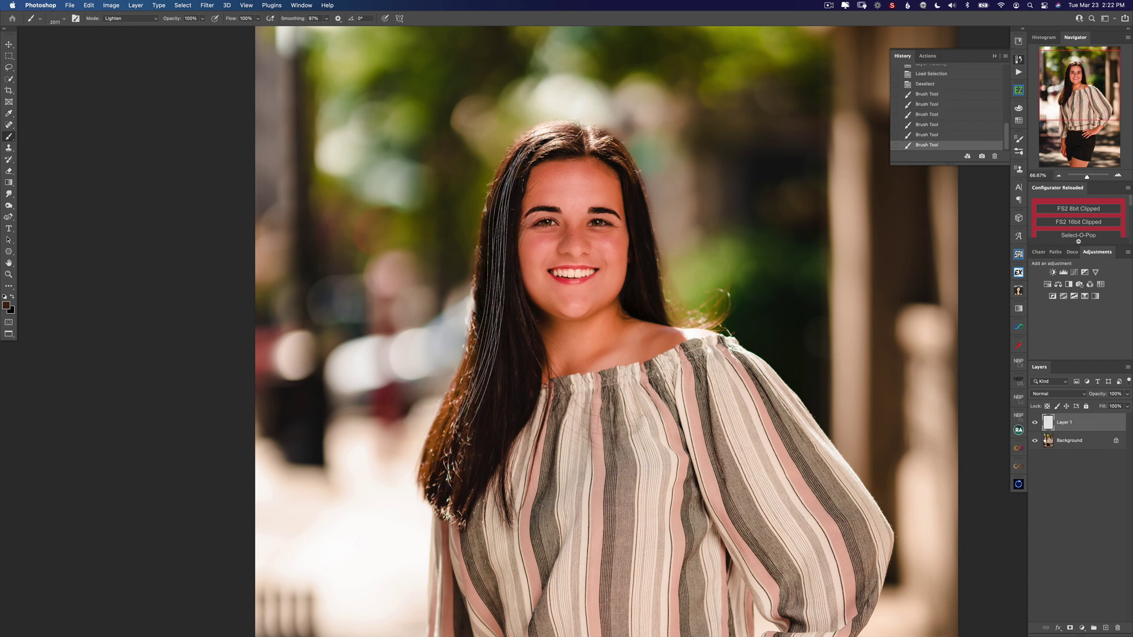
{"action": "left_click", "coordinate": [499, 284]}
- Stamp further strands over the long hair in additional tones sampled from it, and undo the last two stamps
{"action": "left_click", "coordinate": [473, 343], "text": "alt"}
{"action": "left_click", "coordinate": [486, 318]}
{"action": "left_click", "coordinate": [476, 324]}
{"action": "left_click", "coordinate": [457, 418], "text": "alt"}
{"action": "mouse_move", "coordinate": [458, 418]}
{"action": "left_mouse_down"}
{"action": "mouse_move", "coordinate": [514, 183]}
{"action": "mouse_move", "coordinate": [449, 466]}
{"action": "left_mouse_up"}
{"action": "left_click", "coordinate": [481, 308]}
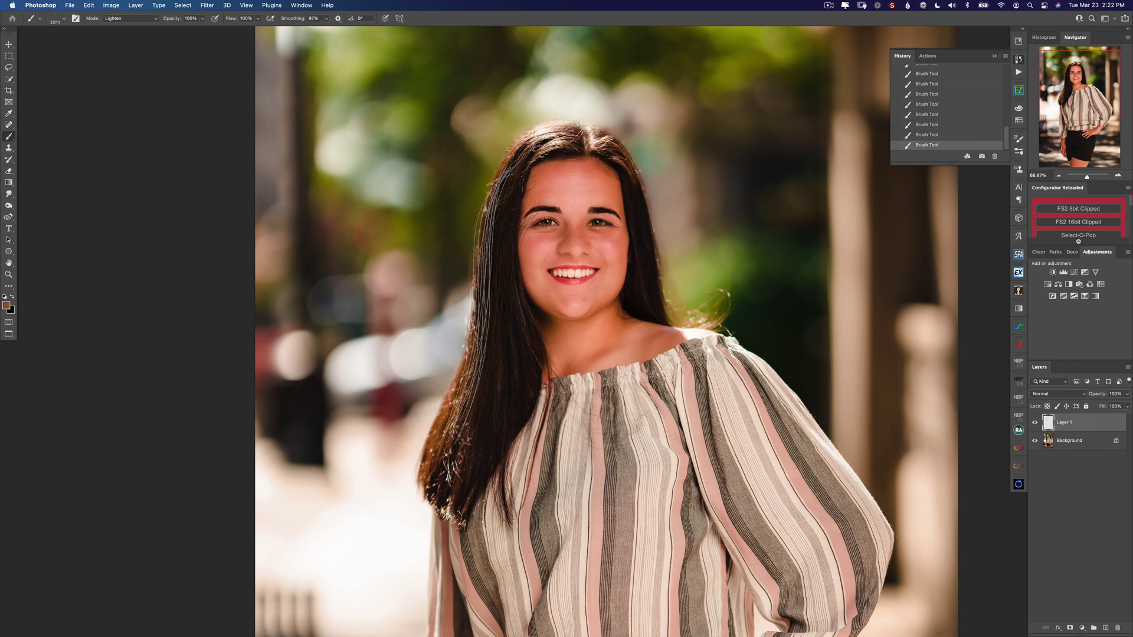
{"action": "left_click", "coordinate": [487, 302]}
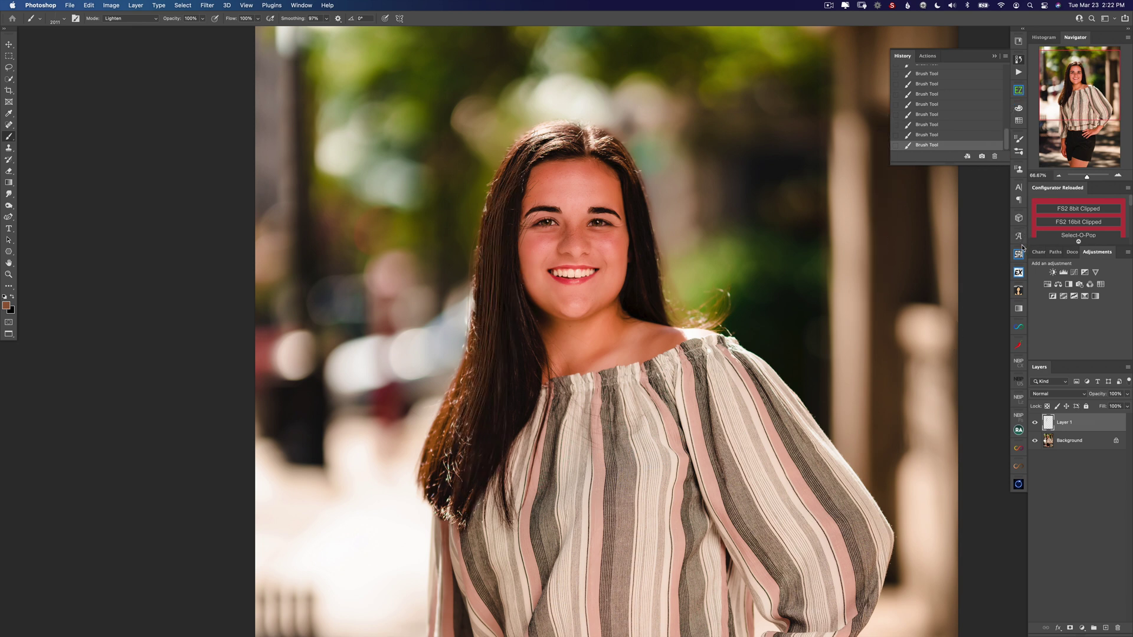
{"action": "key", "text": "super+z"}
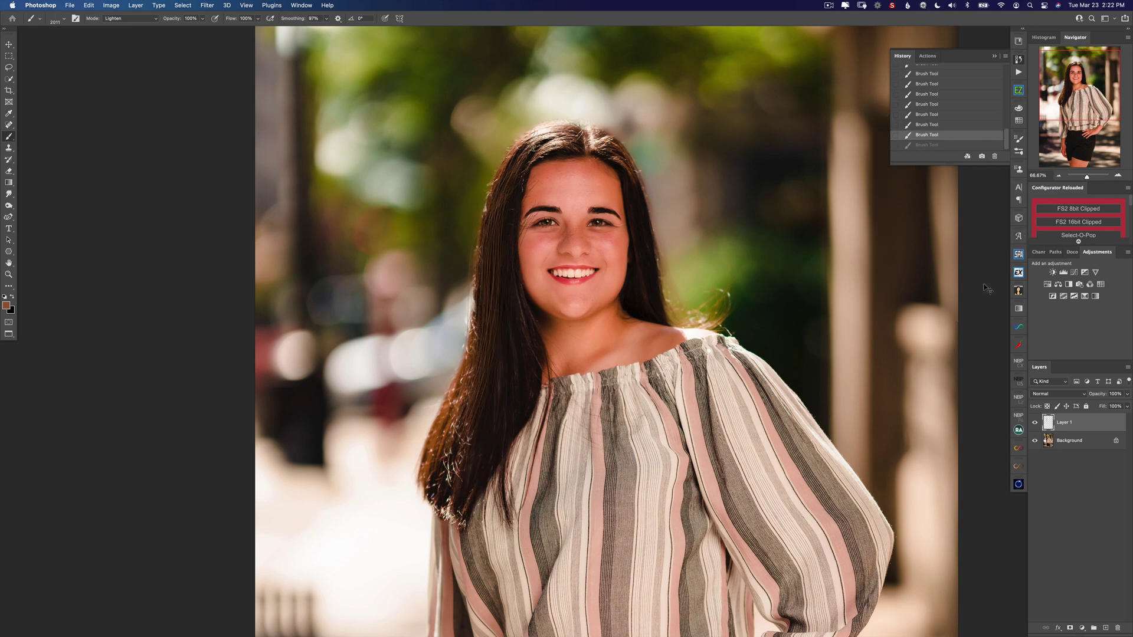
{"action": "key", "text": "super+z"}
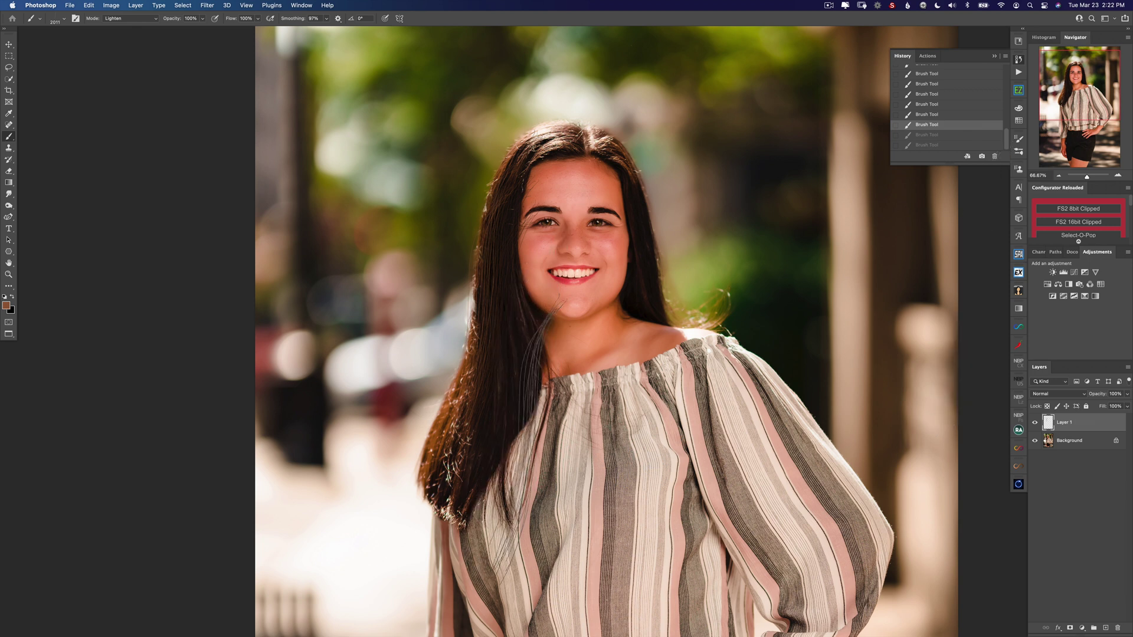
- Compare the hair with and without Layer 1's stamped strands, leaving the layer visible
{"action": "left_click", "coordinate": [1035, 423]}
{"action": "left_click", "coordinate": [1034, 423]}
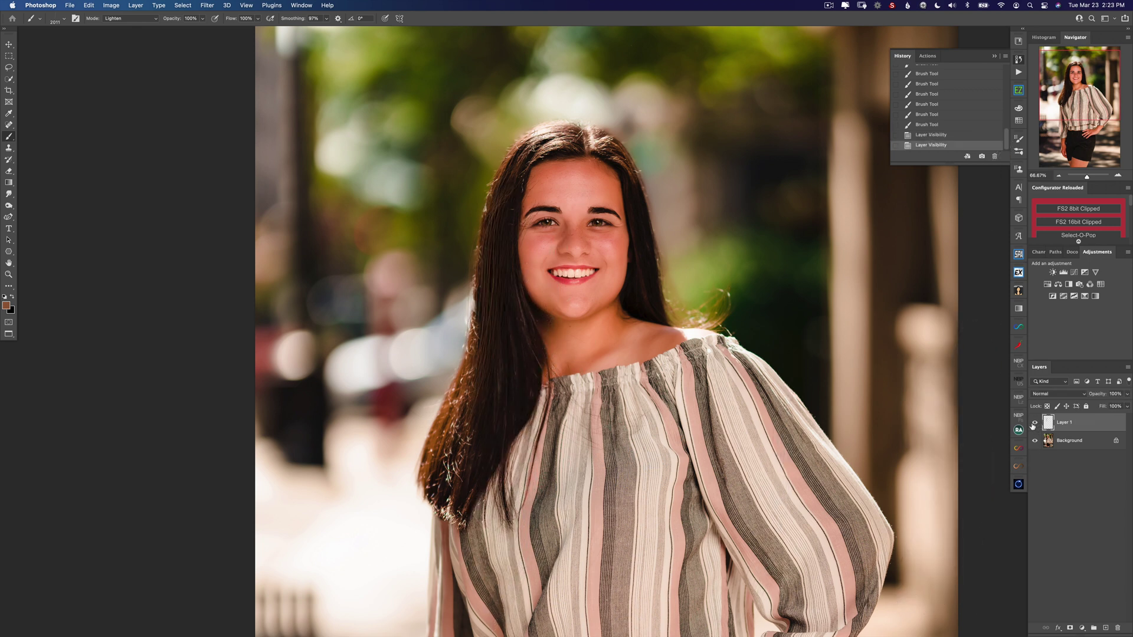
{"action": "left_click", "coordinate": [1035, 424]}
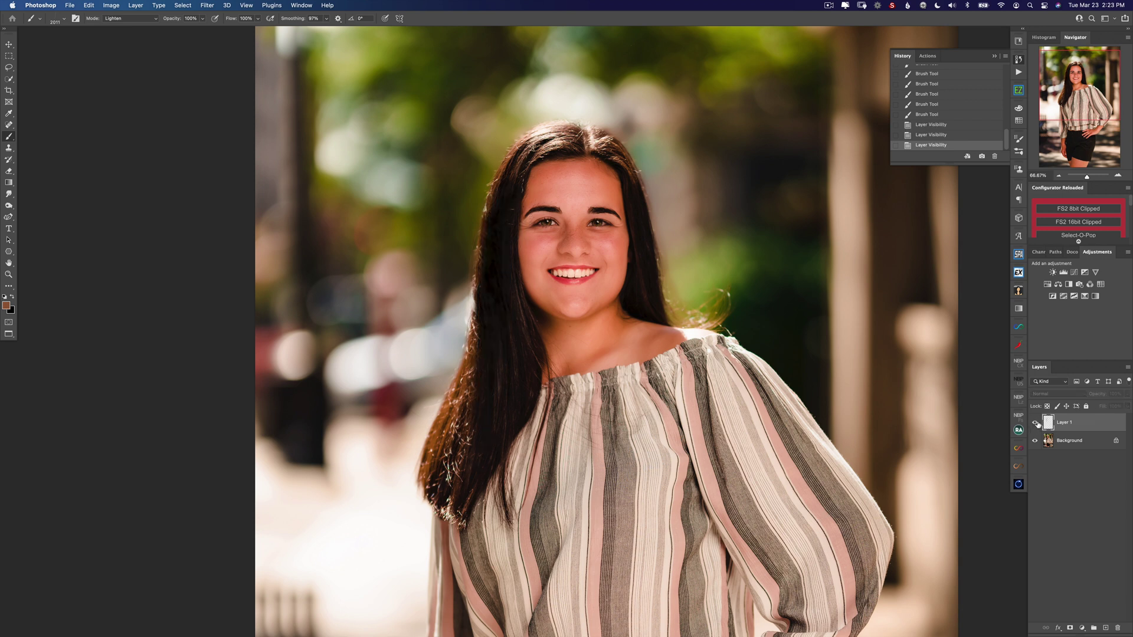
{"action": "left_click", "coordinate": [1035, 423]}
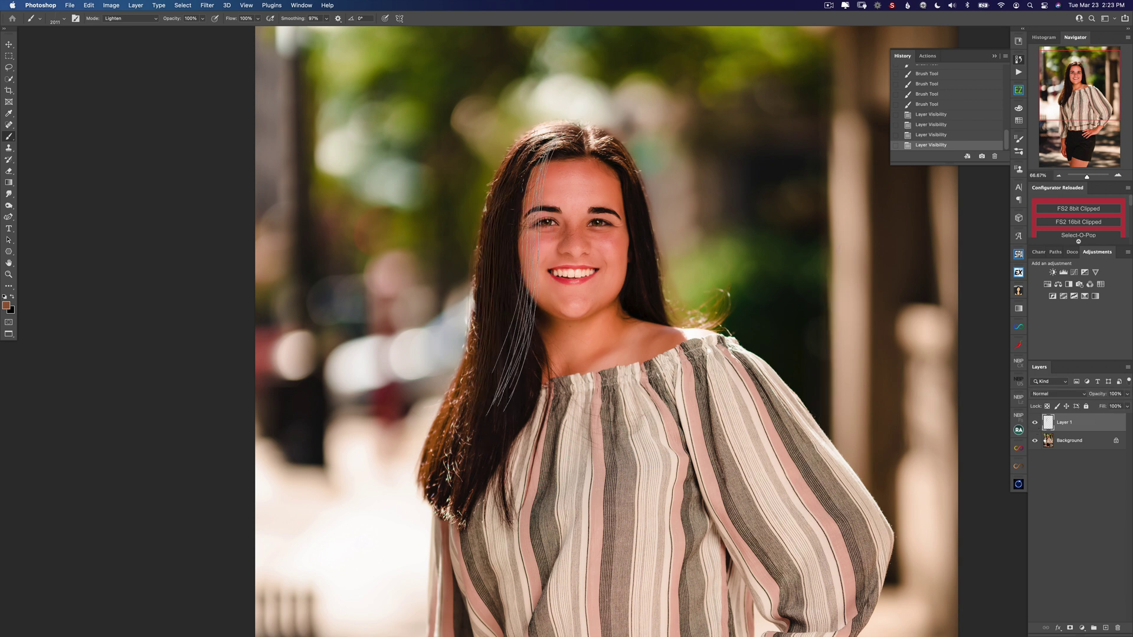
- Add a layer mask to Layer 1 and set up a soft round black brush at 230 px
{"action": "left_click", "coordinate": [1070, 628]}
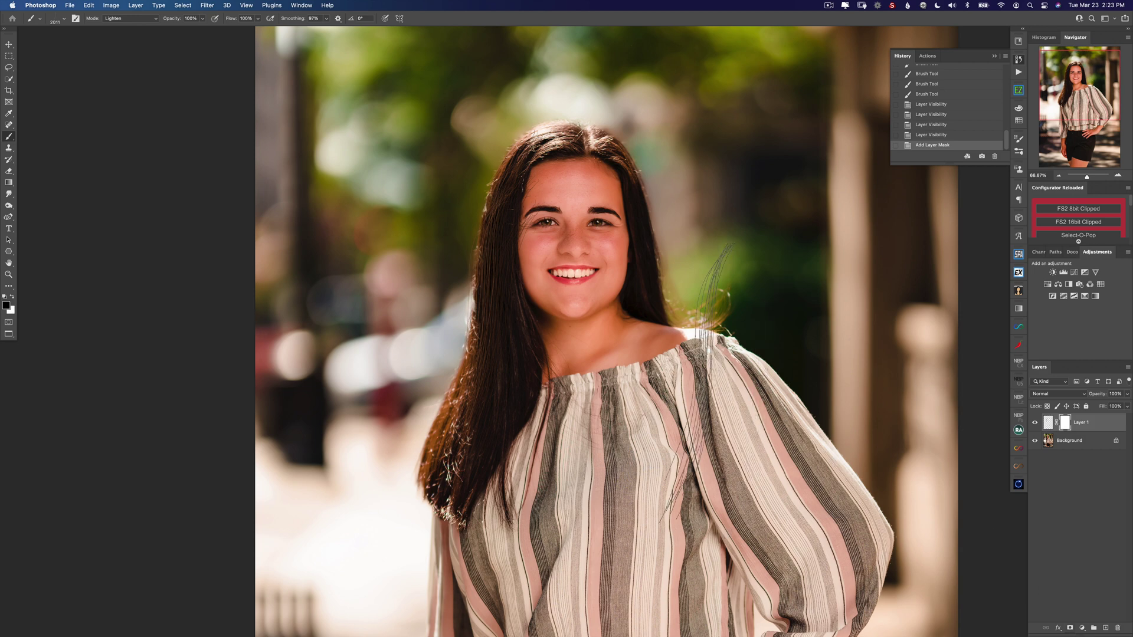
{"action": "right_click", "coordinate": [708, 378]}
{"action": "left_click_drag", "start_coordinate": [808, 515], "coordinate": [816, 427]}
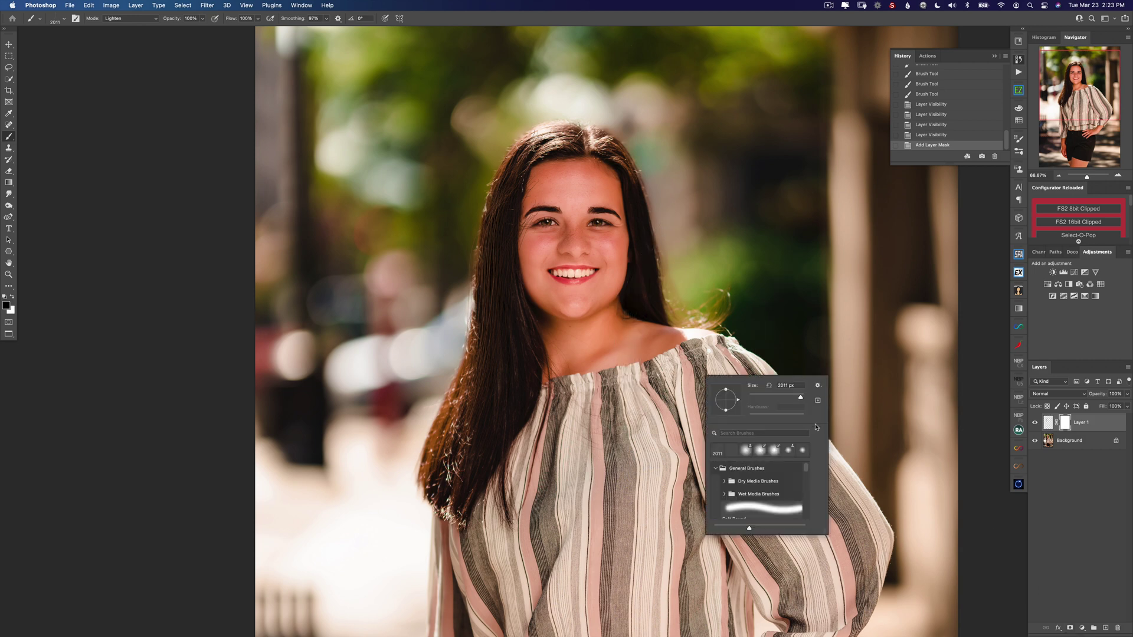
{"action": "left_click", "coordinate": [758, 506]}
{"action": "left_click_drag", "start_coordinate": [588, 236], "coordinate": [472, 232]}
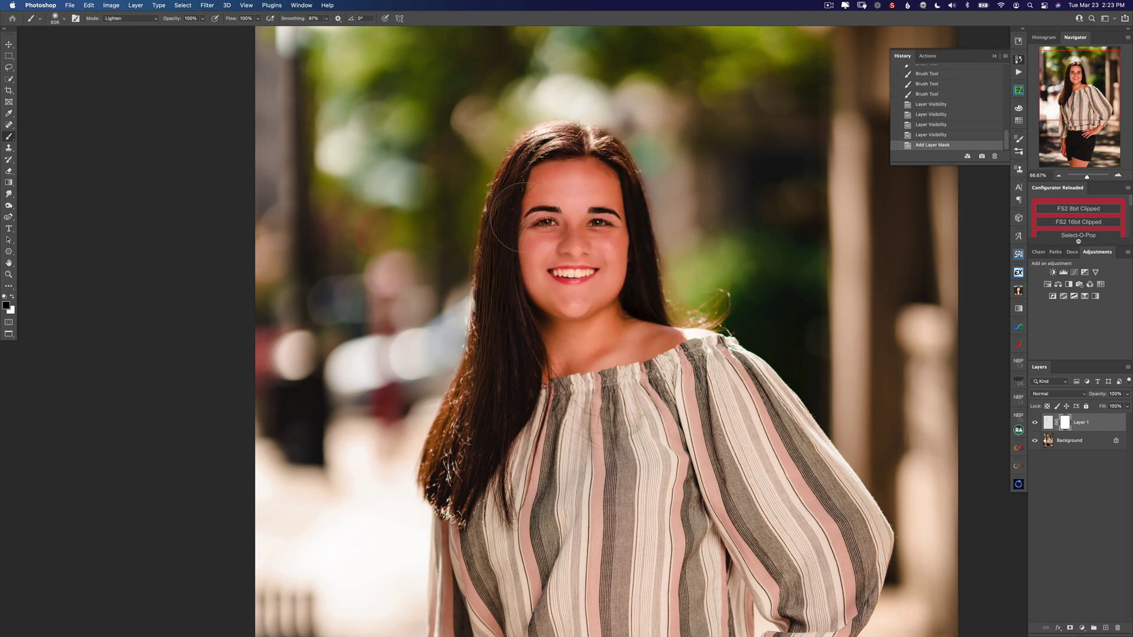
{"action": "left_click", "coordinate": [543, 241]}
{"action": "left_click_drag", "start_coordinate": [558, 224], "coordinate": [530, 223]}
- Set the brush mode to Normal and mask out Layer 1's strands along the face edge, from the forehead down to the jaw
{"action": "left_click", "coordinate": [139, 18]}
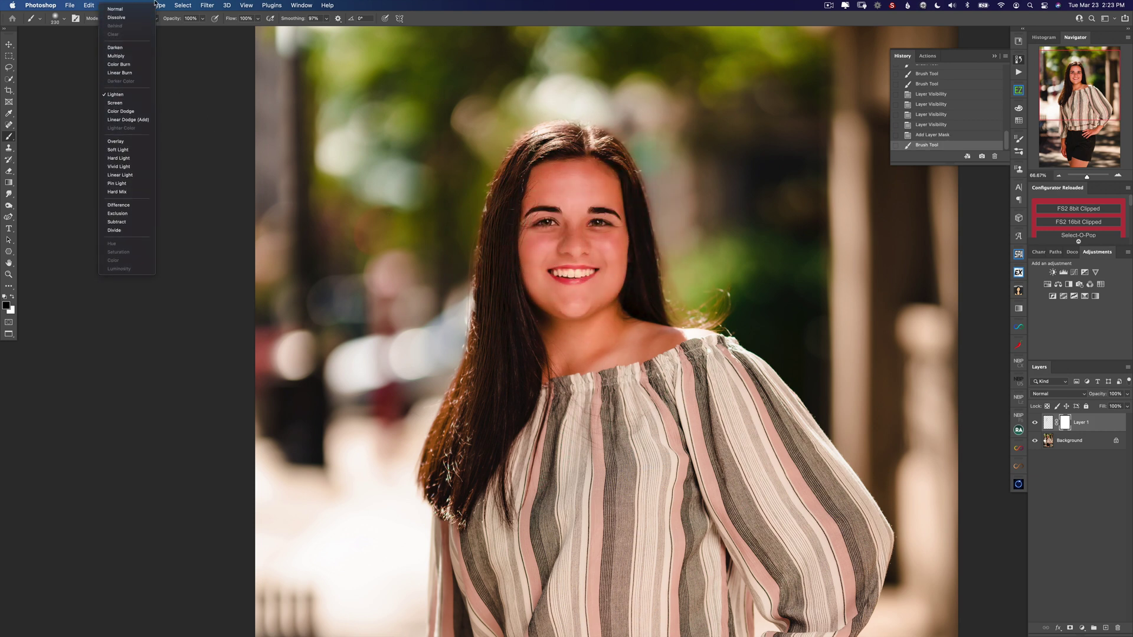
{"action": "left_click", "coordinate": [144, 10]}
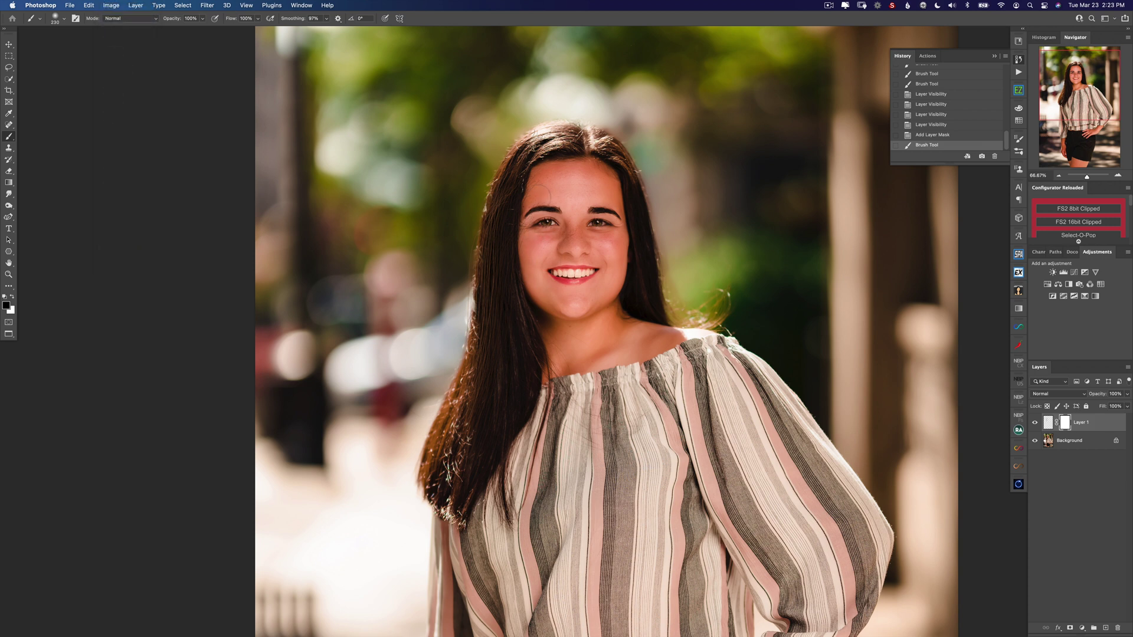
{"action": "left_click", "coordinate": [523, 207]}
{"action": "left_click", "coordinate": [521, 227]}
{"action": "left_click", "coordinate": [522, 248]}
{"action": "left_click", "coordinate": [525, 268]}
{"action": "left_click", "coordinate": [530, 289]}
{"action": "left_click", "coordinate": [540, 308]}
{"action": "left_click", "coordinate": [548, 318]}
- Apply a Gaussian Blur with a 0.4-pixel radius to Layer 1's strands rather than to its mask
{"action": "scroll", "coordinate": [481, 282], "scroll_direction": "up", "scroll_amount": 3}
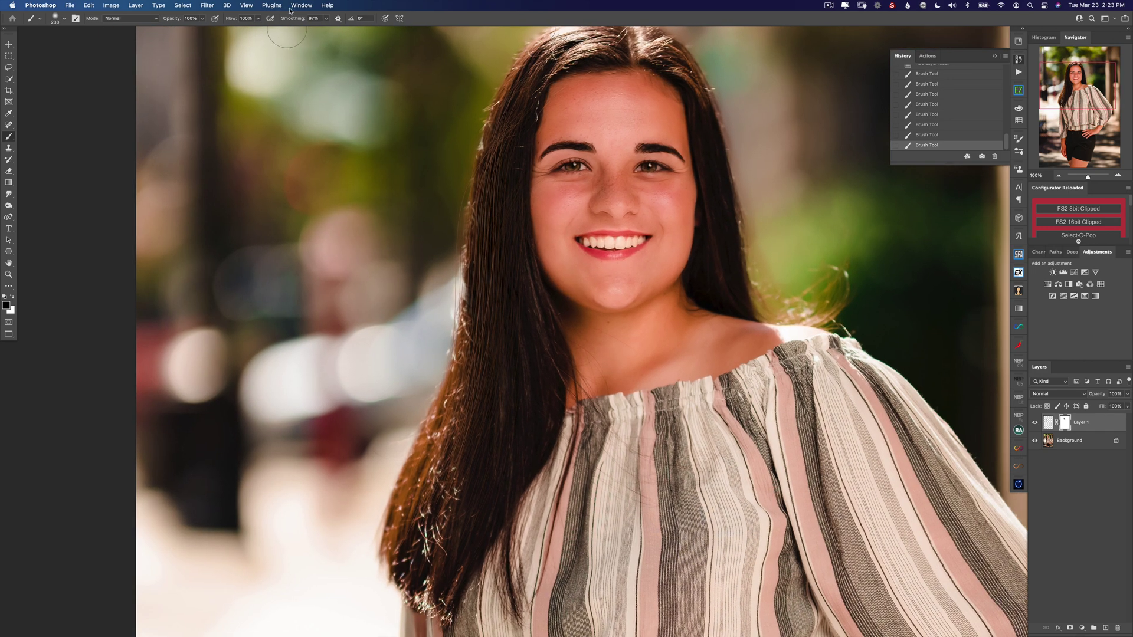
{"action": "left_click", "coordinate": [209, 3]}
{"action": "mouse_move", "coordinate": [217, 122]}
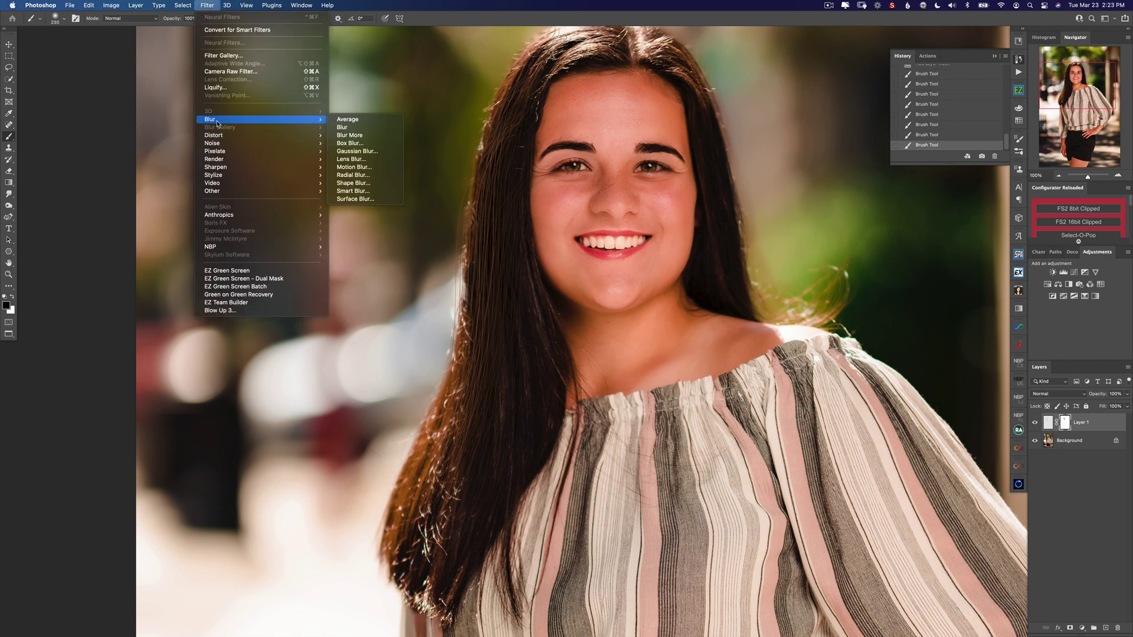
{"action": "left_click", "coordinate": [226, 6]}
{"action": "left_click", "coordinate": [1047, 423]}
{"action": "left_click", "coordinate": [183, 6]}
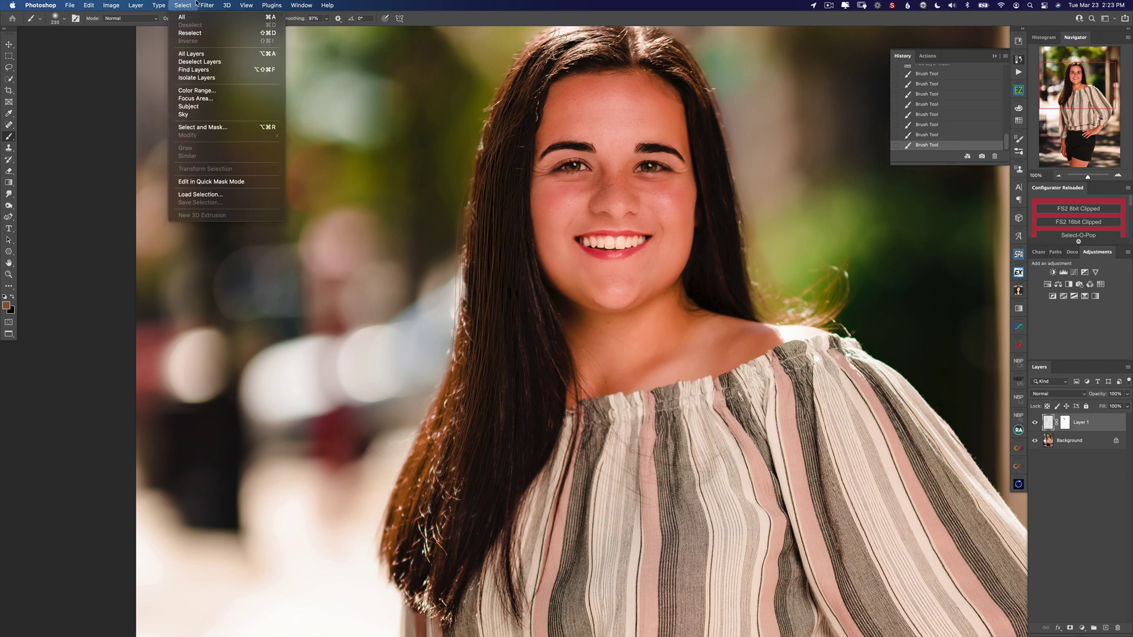
{"action": "mouse_move", "coordinate": [228, 120]}
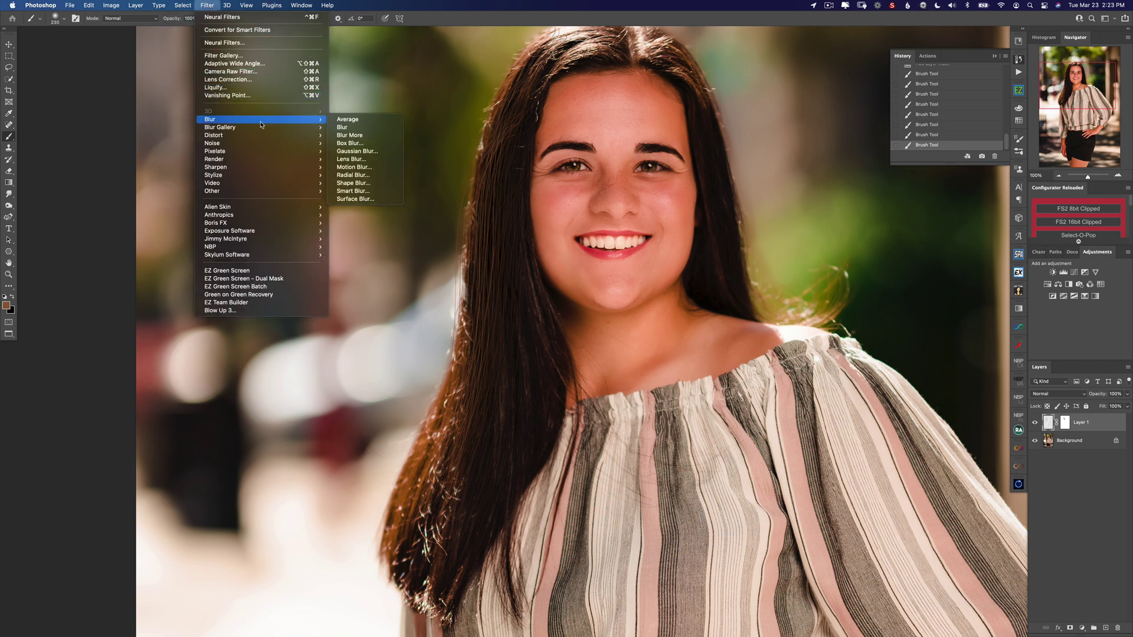
{"action": "left_click", "coordinate": [354, 151]}
{"action": "left_click_drag", "start_coordinate": [558, 179], "coordinate": [700, 196]}
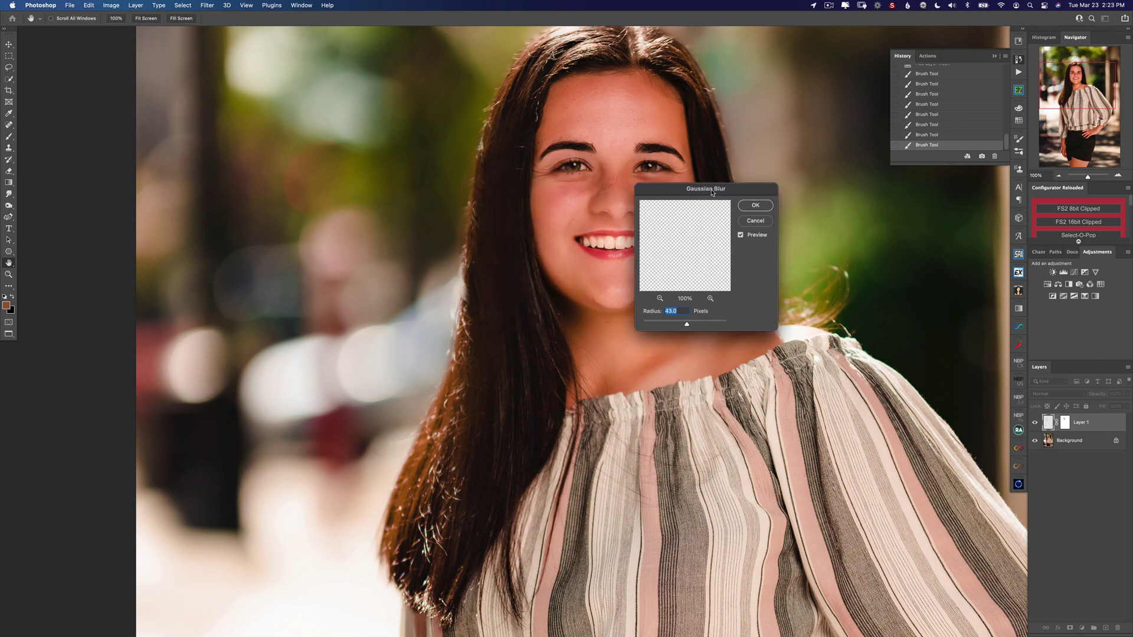
{"action": "left_click_drag", "start_coordinate": [689, 320], "coordinate": [622, 320]}
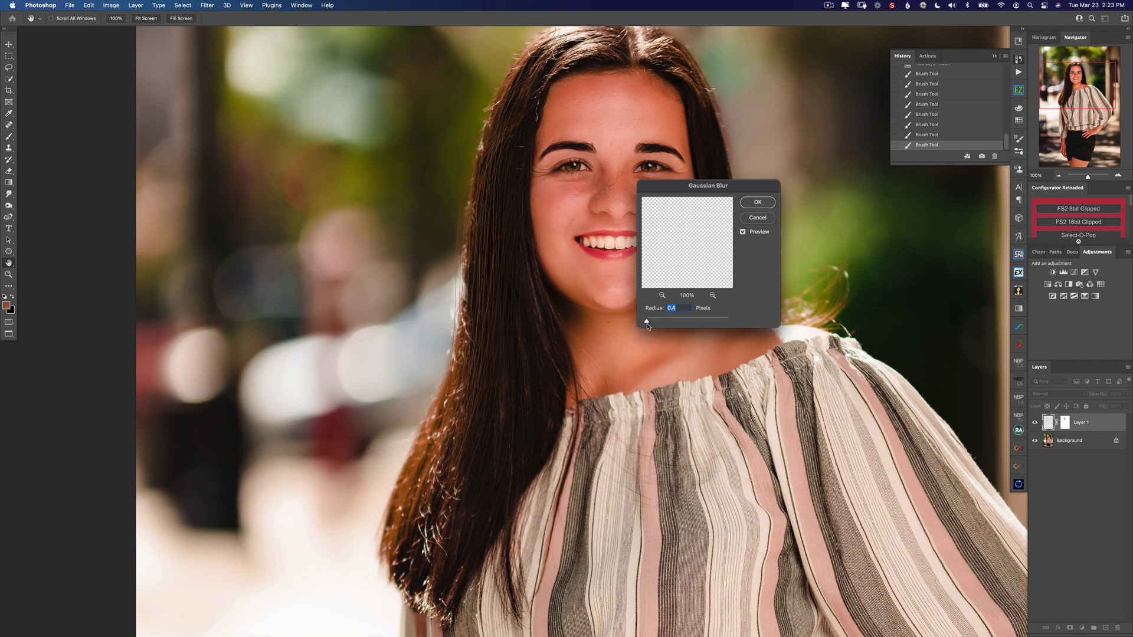
{"action": "left_click", "coordinate": [763, 206]}
- Create a new layer above Layer 1 and select the custom 2011 px hair-strand brush, flipped along Y
{"action": "left_click_drag", "start_coordinate": [683, 193], "coordinate": [554, 334]}
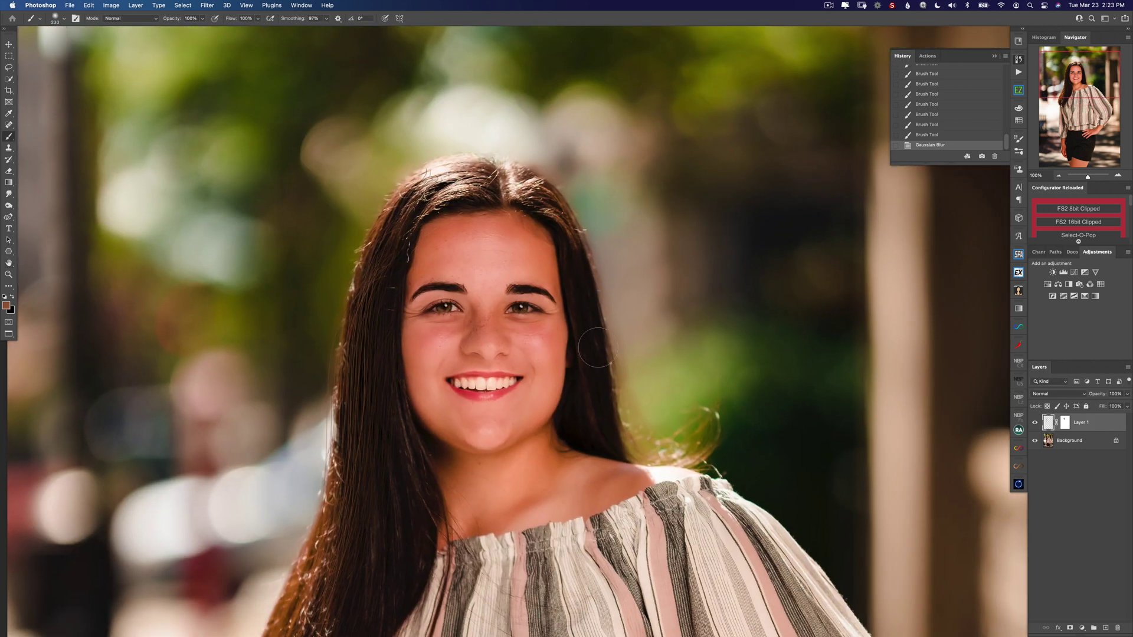
{"action": "left_click", "coordinate": [1105, 628]}
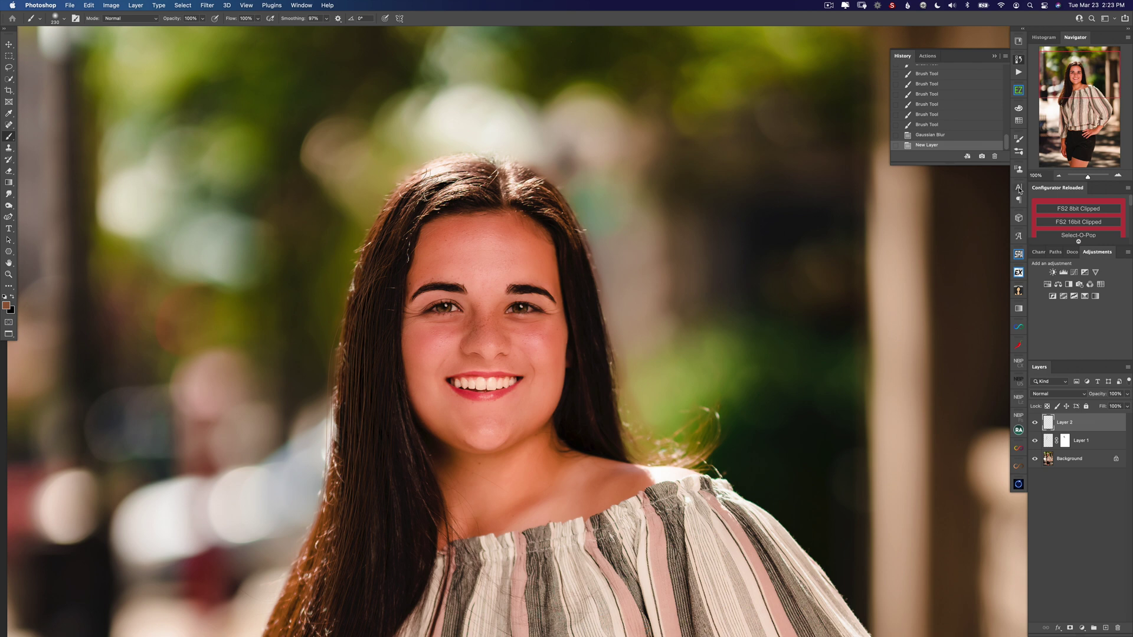
{"action": "left_click", "coordinate": [1021, 140]}
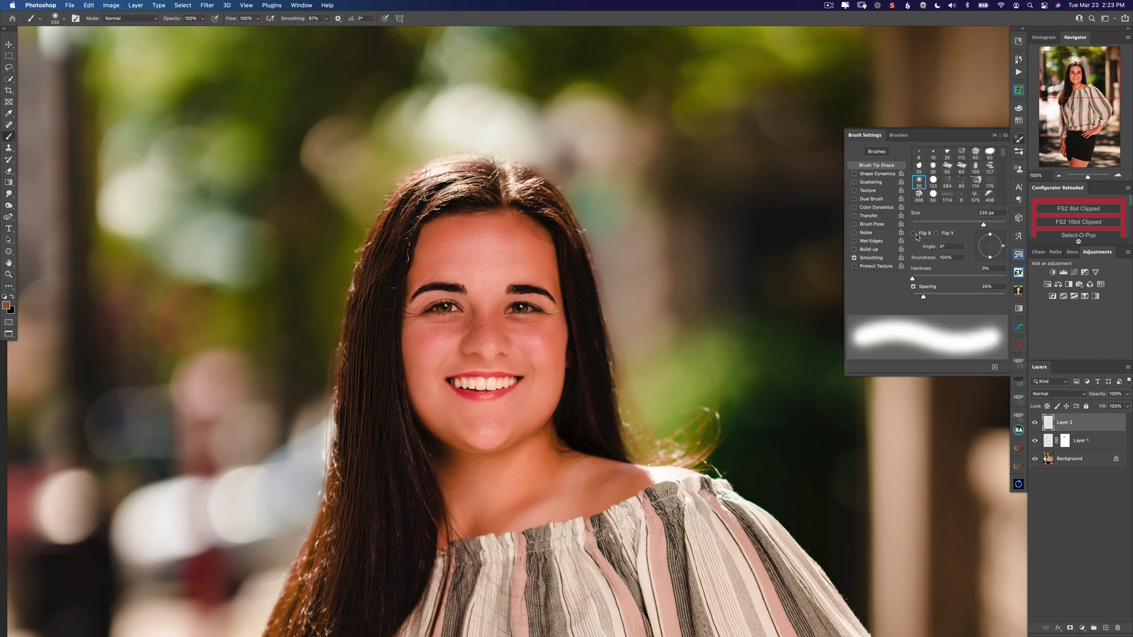
{"action": "right_click", "coordinate": [767, 269]}
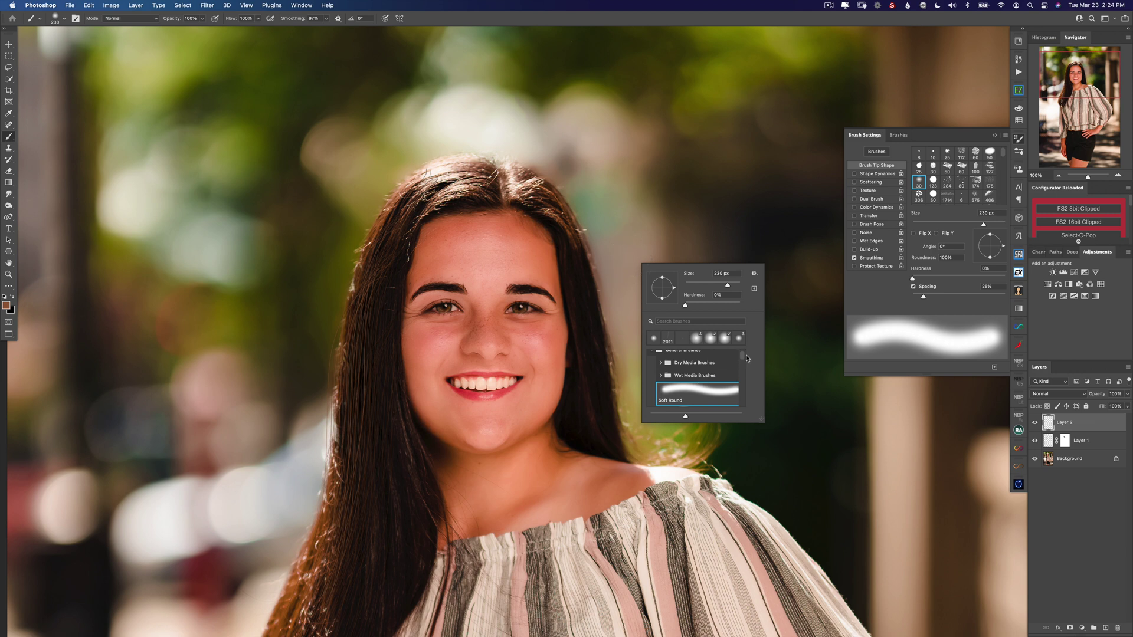
{"action": "scroll", "coordinate": [739, 380], "scroll_direction": "down", "scroll_amount": 10}
{"action": "left_click", "coordinate": [708, 394]}
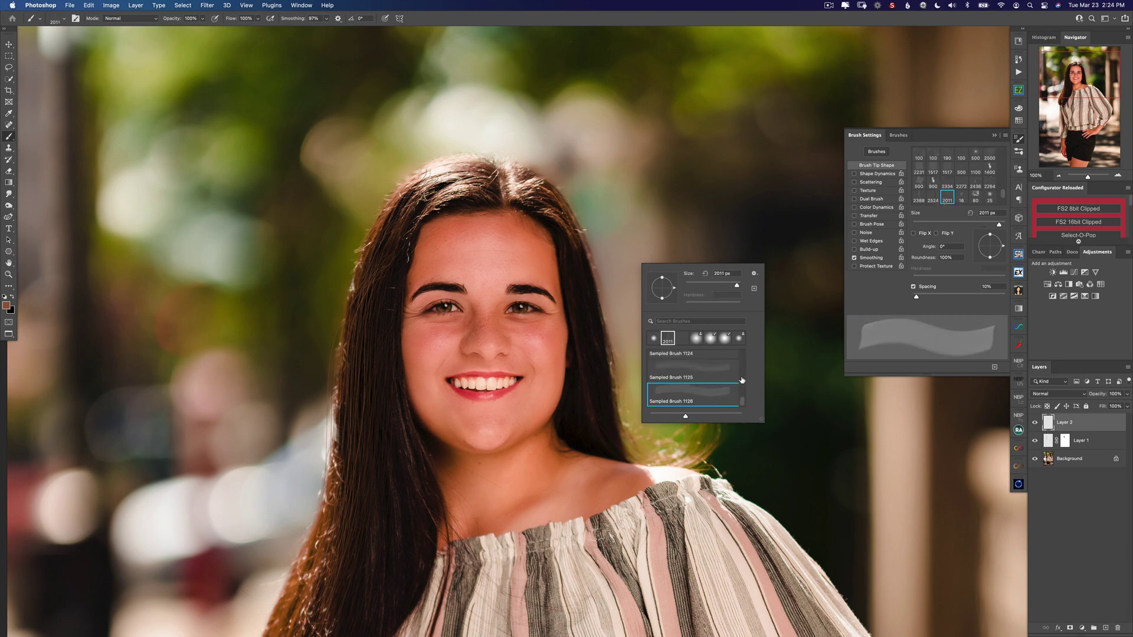
{"action": "left_click", "coordinate": [937, 233]}
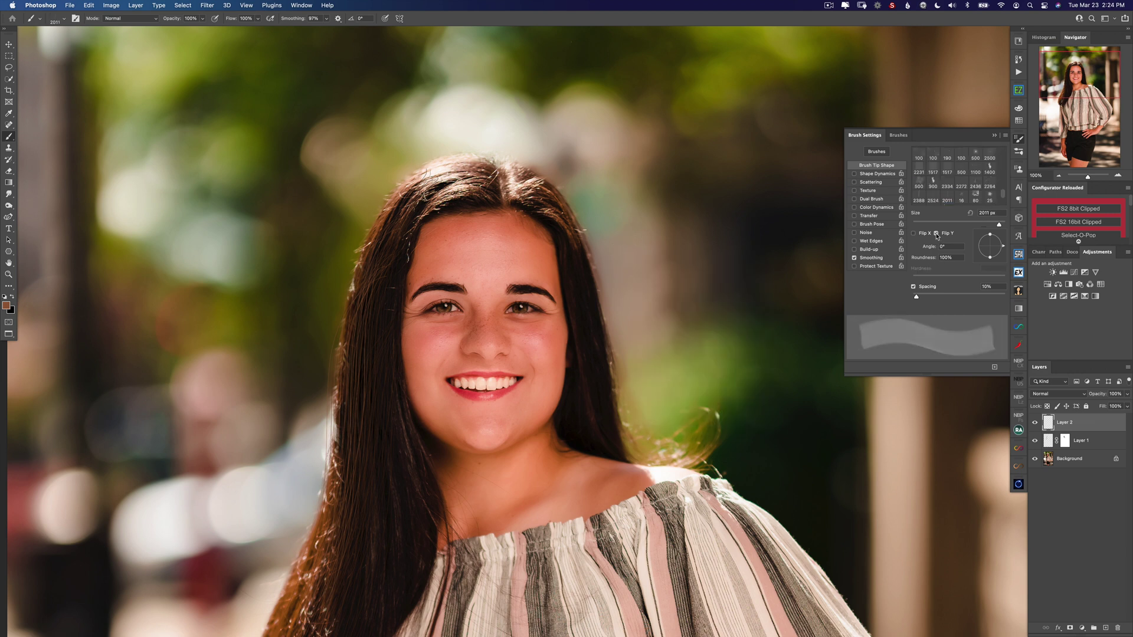
- Resize the hair-strand brush to 1253 px and stamp strands along the hair's outer edge beside the green background
{"action": "left_click", "coordinate": [646, 299]}
{"action": "key", "text": "super+z"}
{"action": "left_click_drag", "start_coordinate": [662, 326], "coordinate": [590, 337]}
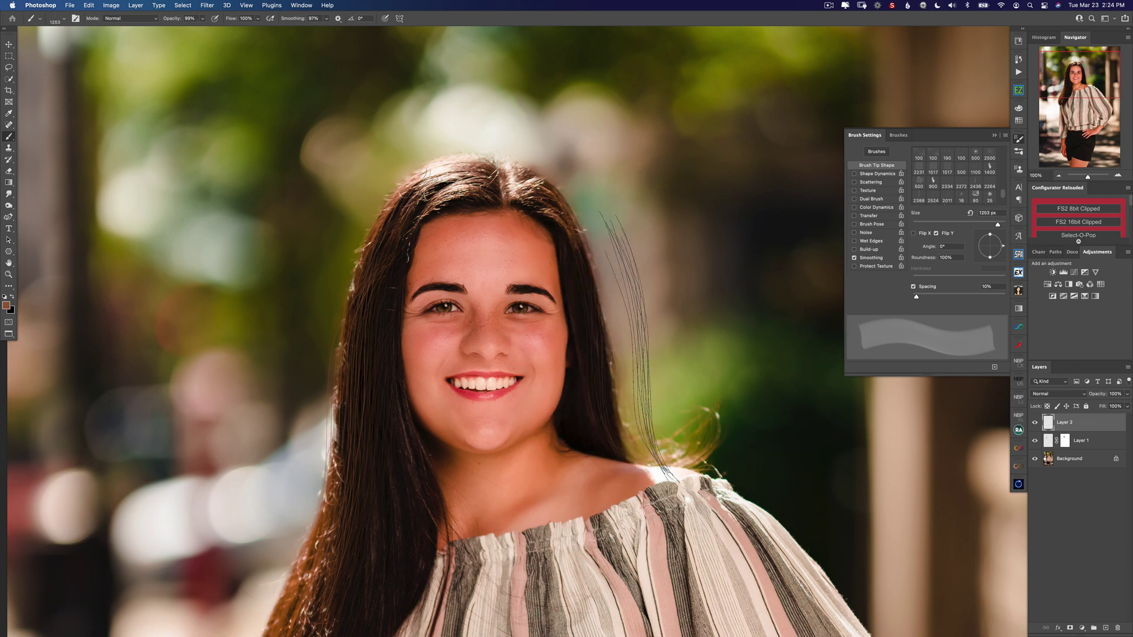
{"action": "left_click", "coordinate": [596, 333]}
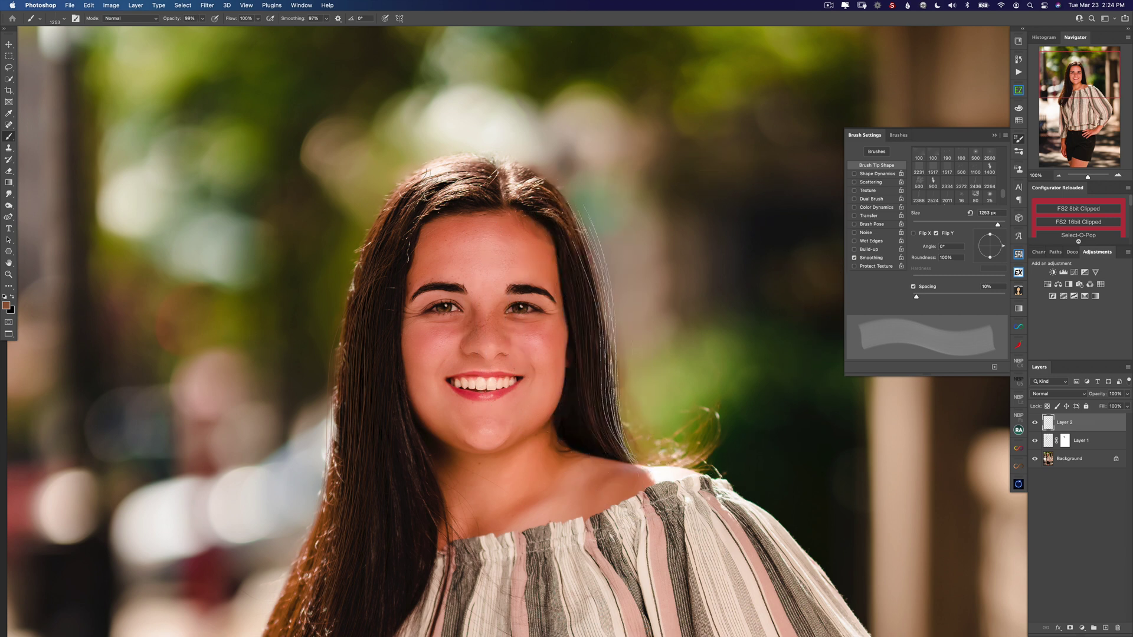
- Rotate the brush tip to 7° and stamp another set of strands lower along the same hair edge
{"action": "key", "text": "Left"}
{"action": "key", "text": "Left"}
{"action": "key", "text": "Left"}
{"action": "key", "text": "Left"}
{"action": "key", "text": "Left"}
{"action": "key", "text": "Left"}
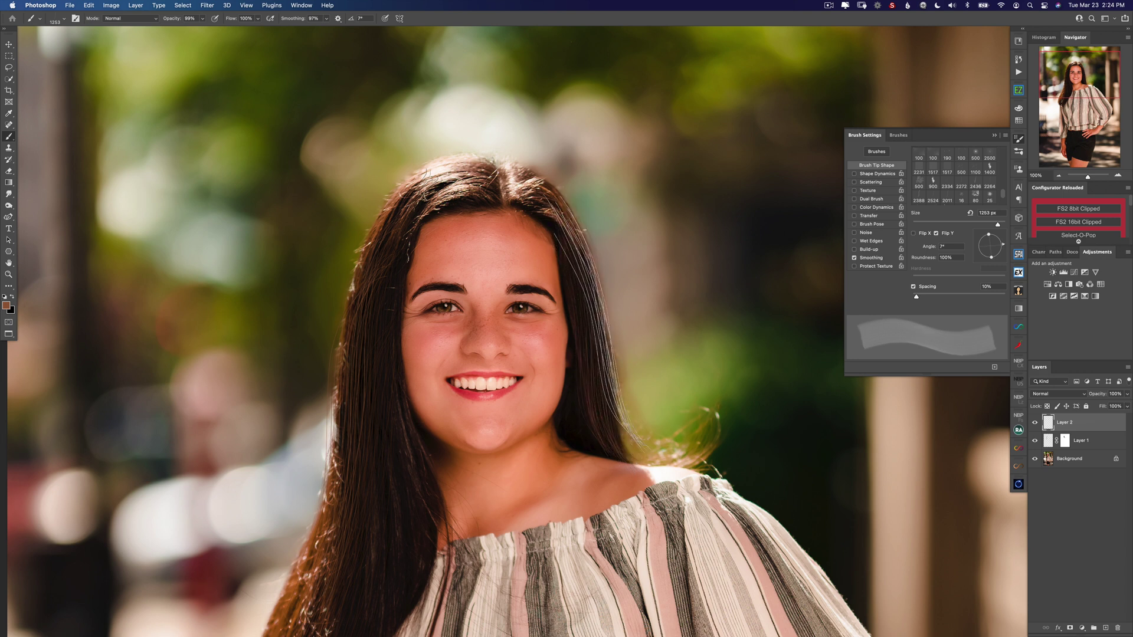
{"action": "key", "text": "Left"}
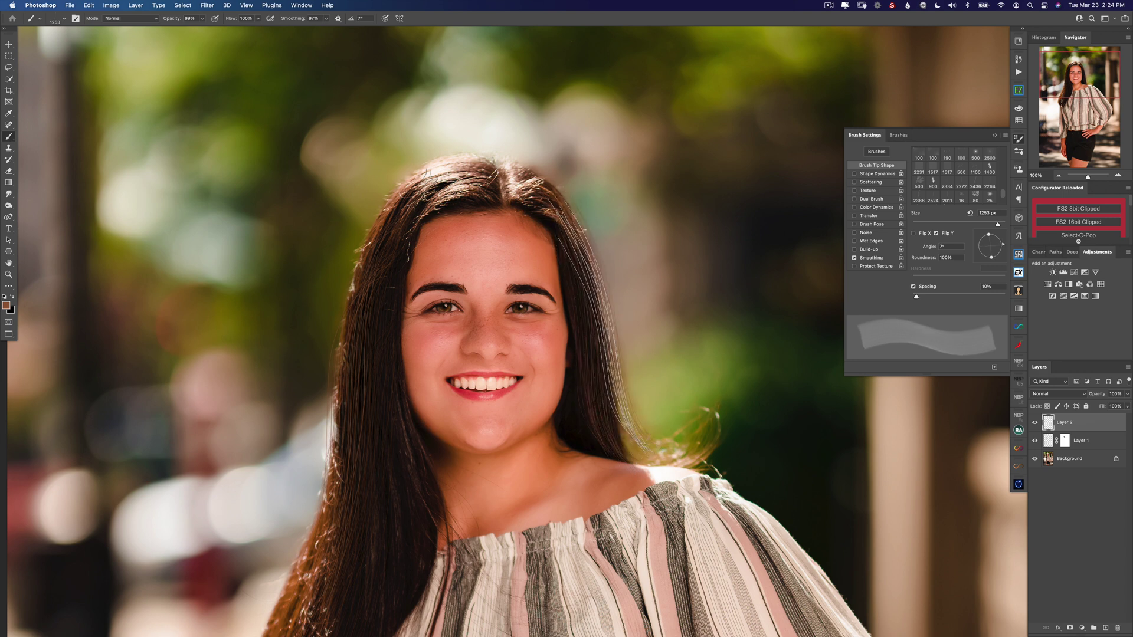
{"action": "left_click", "coordinate": [596, 381]}
- Stamp strands in a dark brown sampled from the hair and reapply the last Gaussian Blur to Layer 2
{"action": "left_click", "coordinate": [587, 418], "text": "alt"}
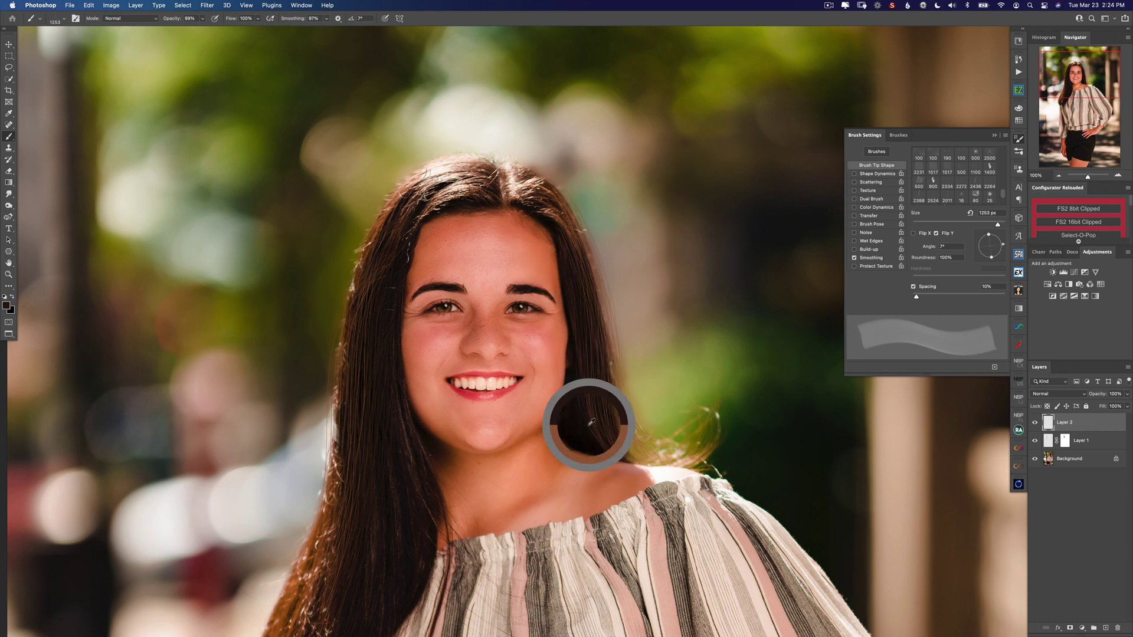
{"action": "left_click", "coordinate": [600, 342]}
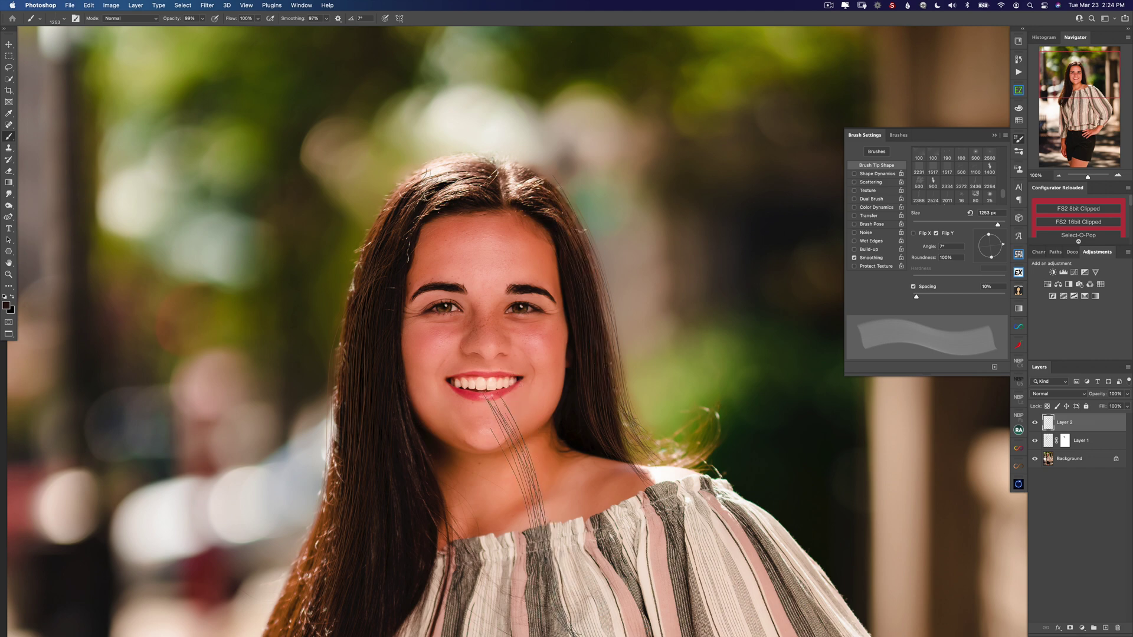
{"action": "left_click", "coordinate": [207, 5]}
{"action": "key", "text": "Escape"}
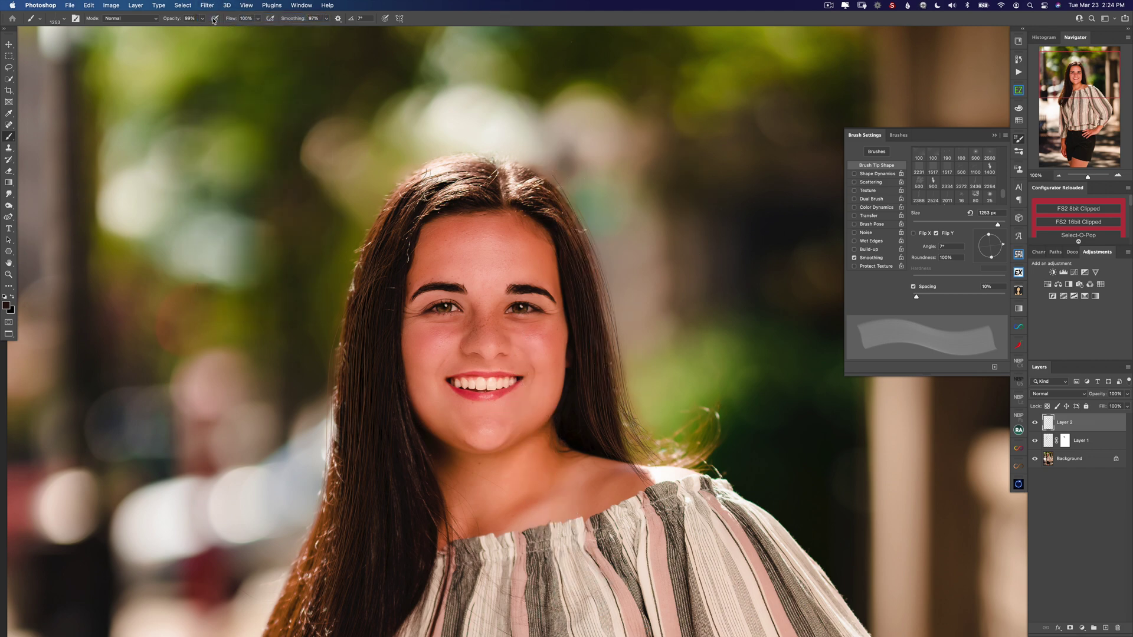
- Add a layer mask to Layer 2 and mask out the strands' upper ends near the crown with a Soft Round black brush at 1253 px
{"action": "mouse_move", "coordinate": [647, 600]}
{"action": "left_mouse_down"}
{"action": "mouse_move", "coordinate": [647, 547]}
{"action": "mouse_move", "coordinate": [689, 518]}
{"action": "left_mouse_up"}
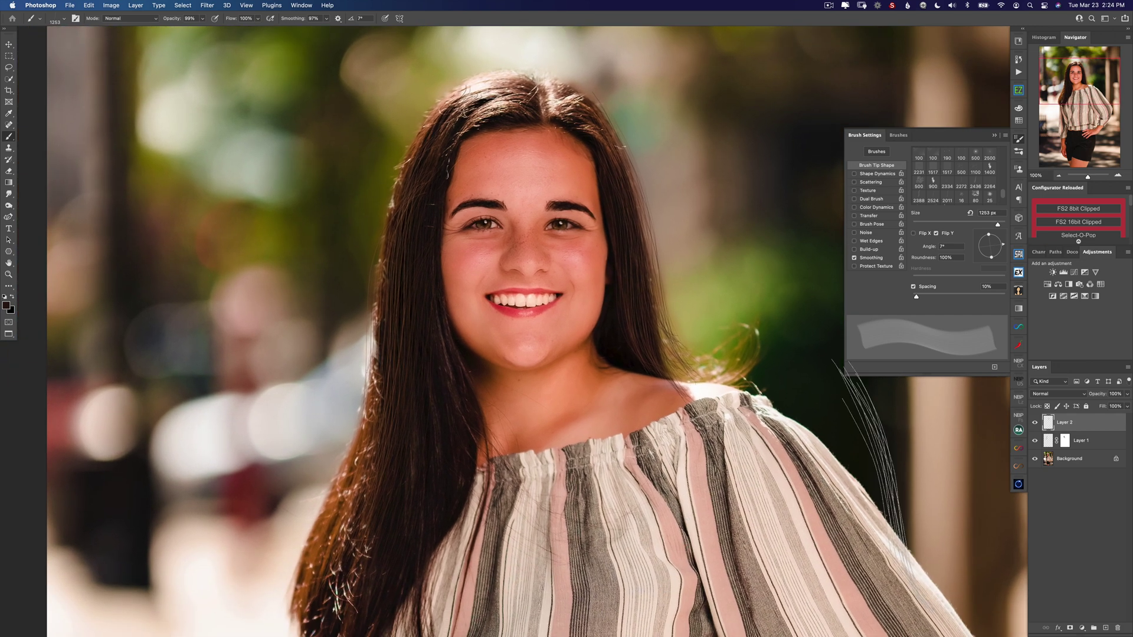
{"action": "left_click", "coordinate": [1070, 627]}
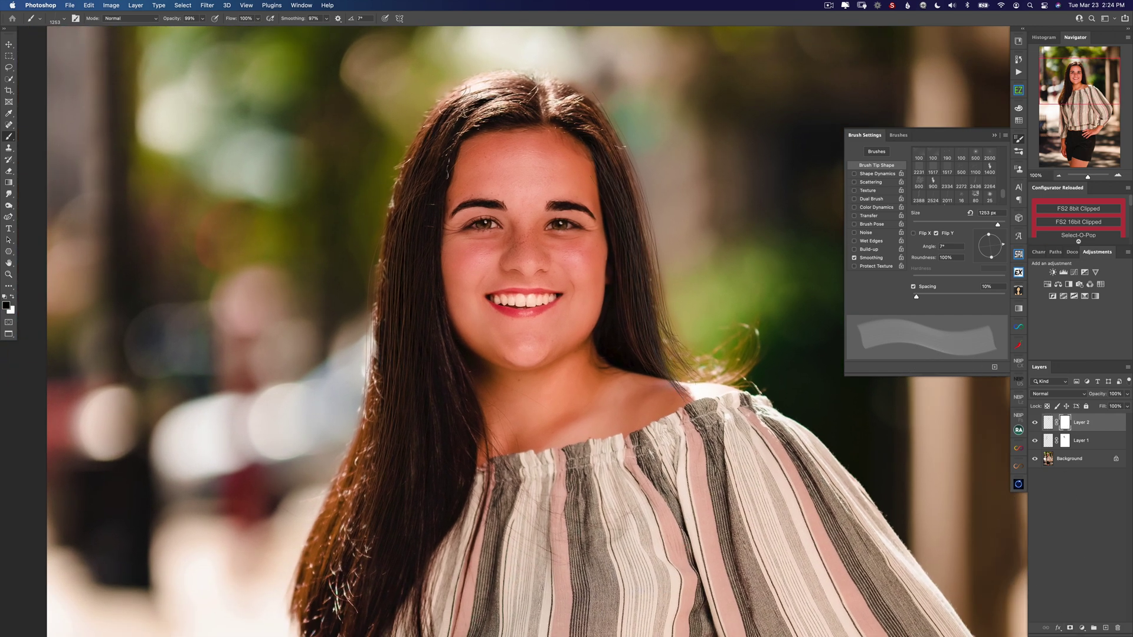
{"action": "right_click", "coordinate": [652, 337]}
{"action": "left_click_drag", "start_coordinate": [749, 471], "coordinate": [753, 387]}
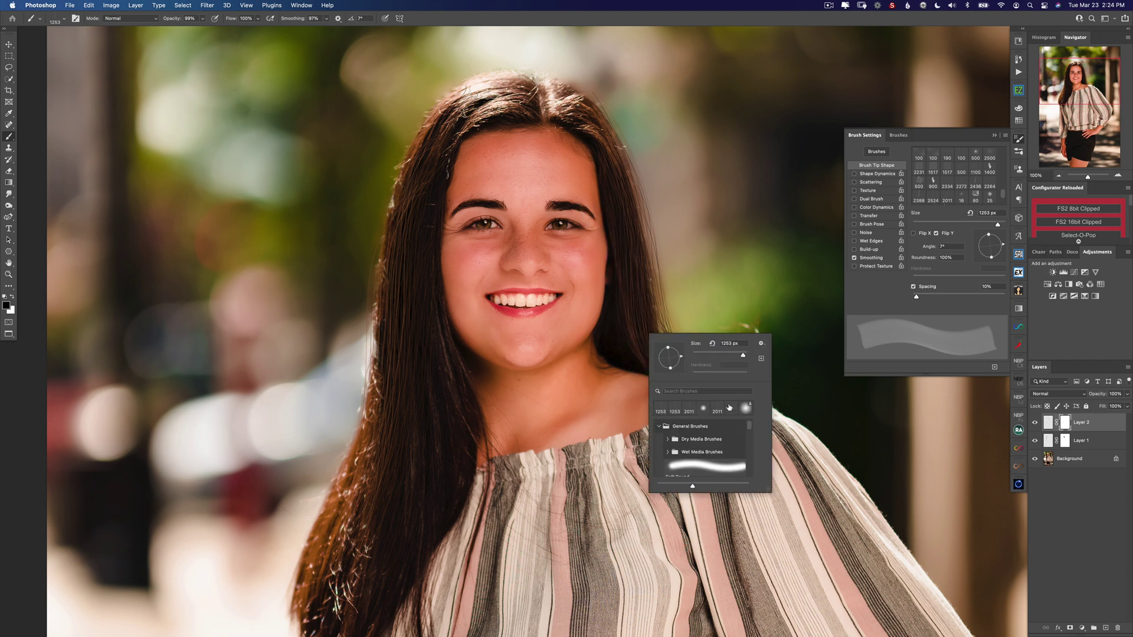
{"action": "left_click", "coordinate": [705, 466]}
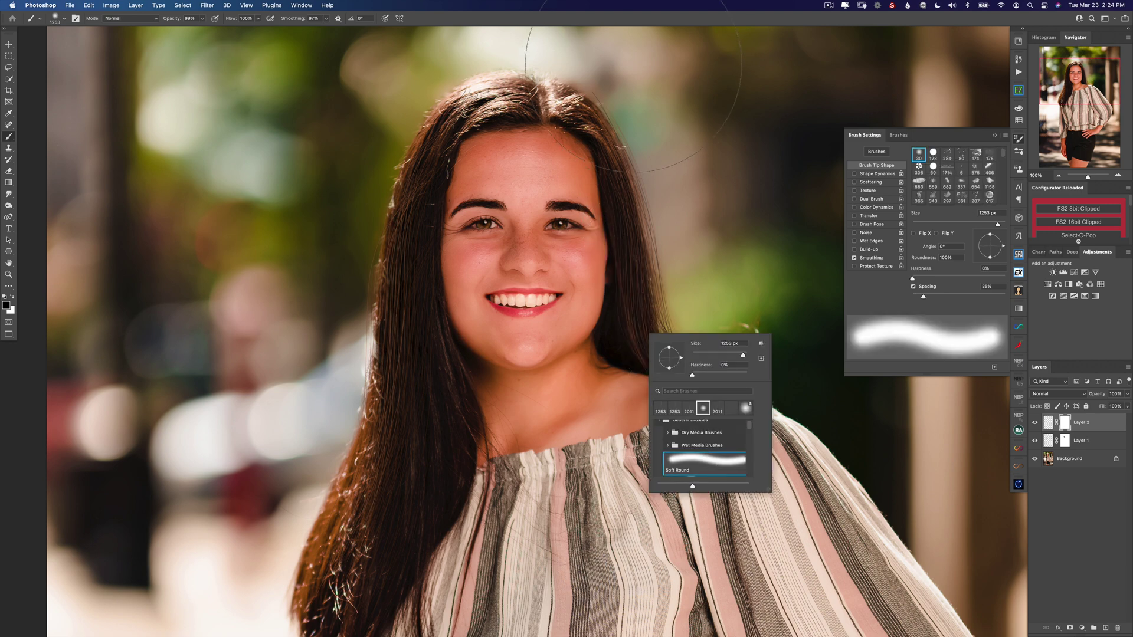
{"action": "left_click", "coordinate": [627, 44]}
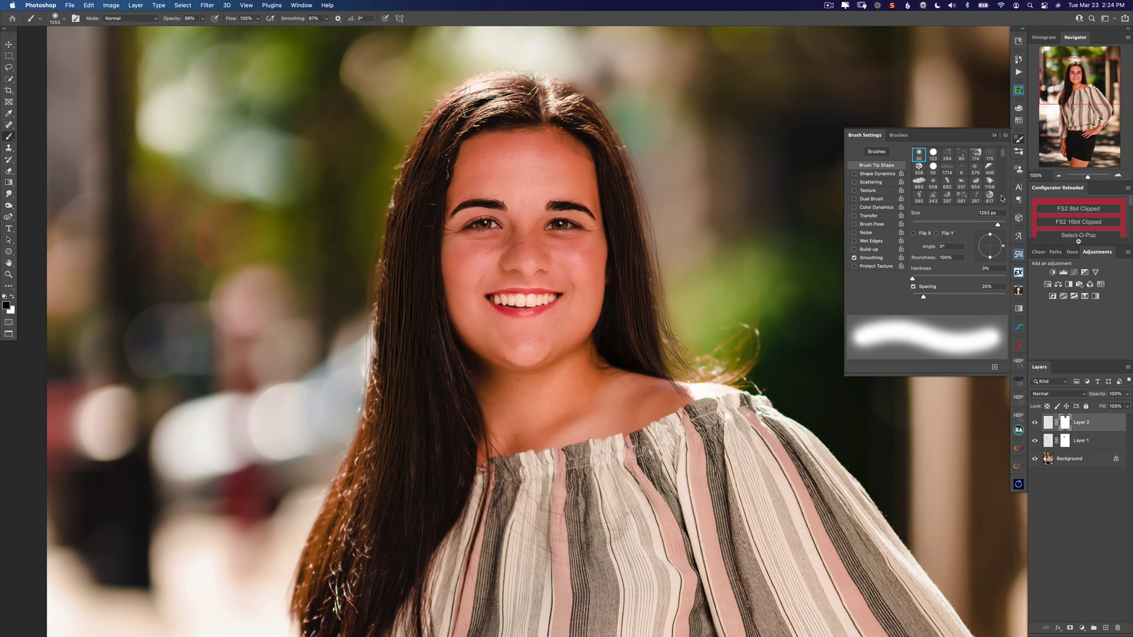
- Save the current state as a history snapshot and compare it with the original hair.jpg state up close, ending on the retouched version
{"action": "left_click", "coordinate": [1019, 59]}
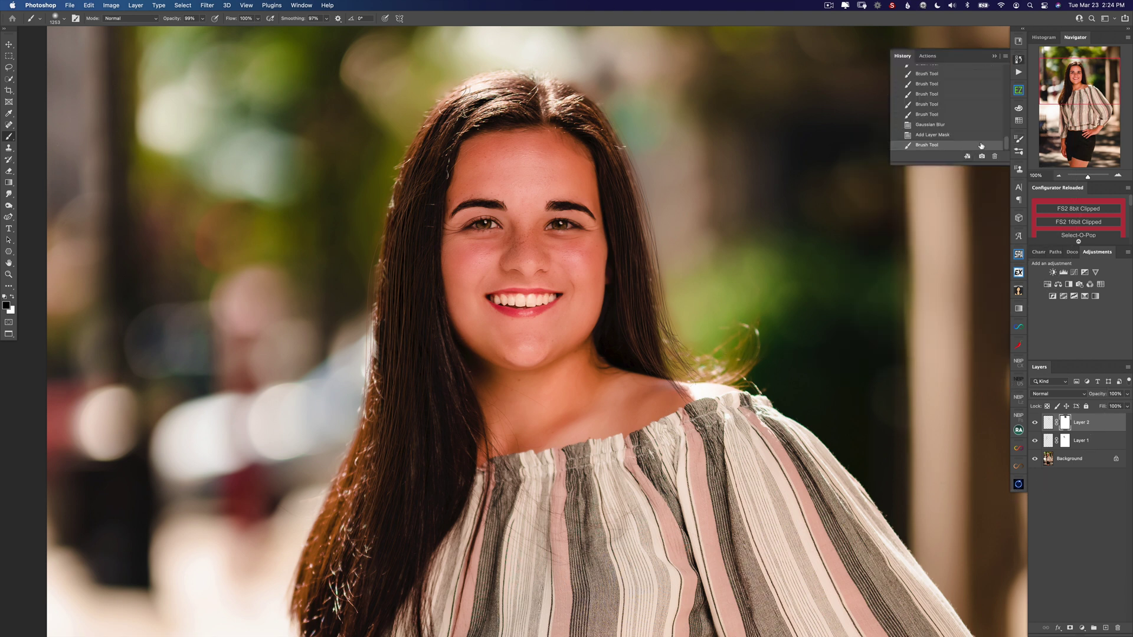
{"action": "left_click", "coordinate": [983, 158]}
{"action": "scroll", "coordinate": [968, 106], "scroll_direction": "up", "scroll_amount": 5}
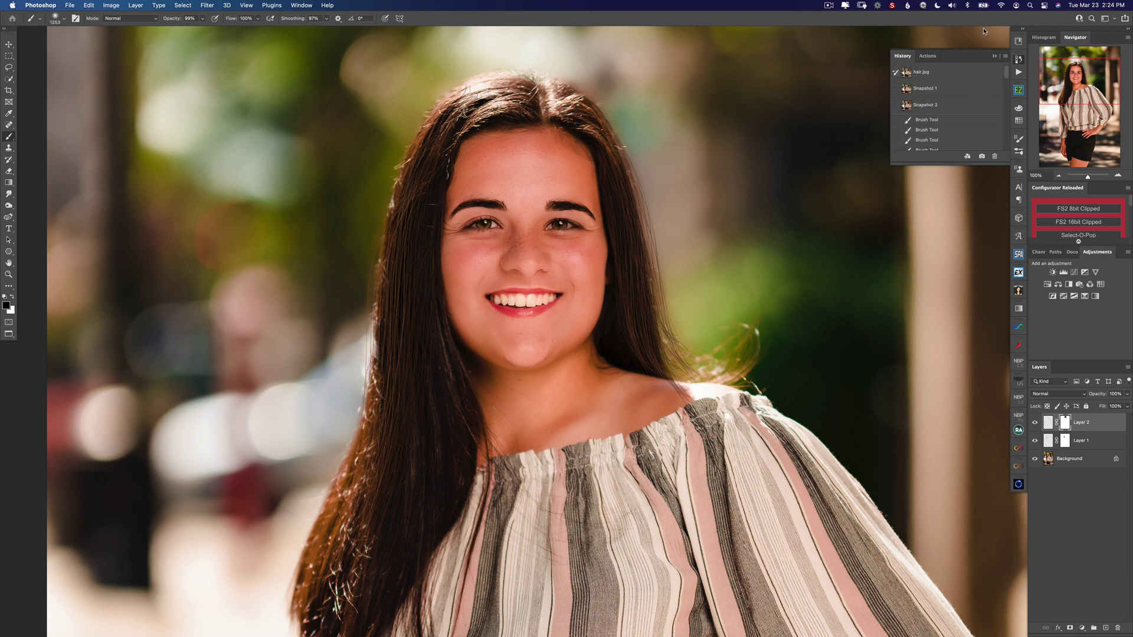
{"action": "left_click", "coordinate": [952, 75]}
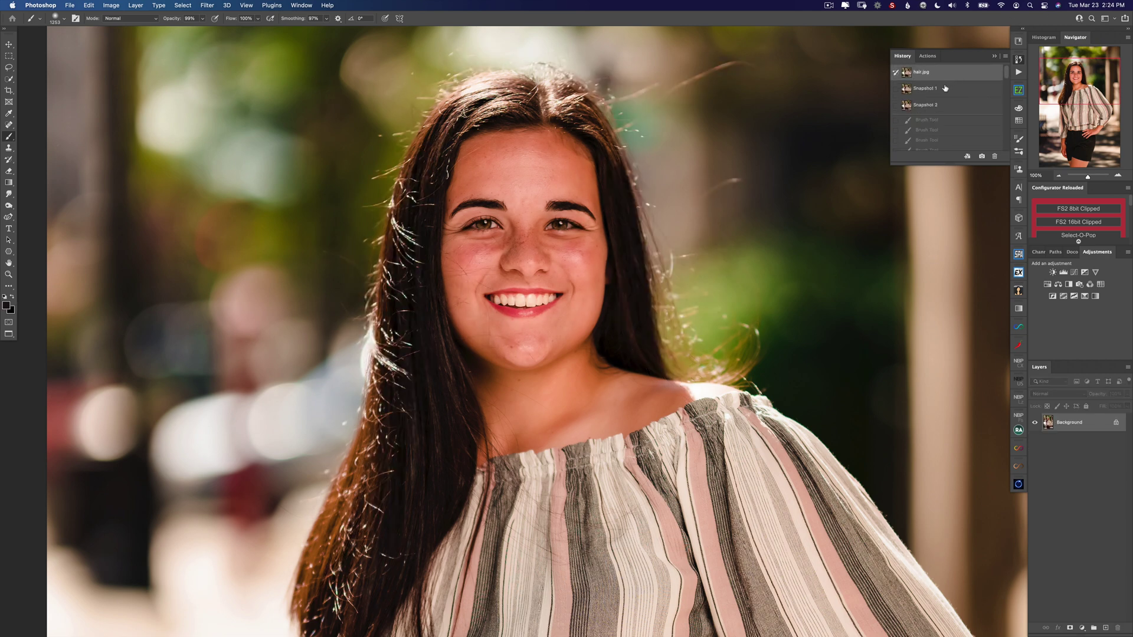
{"action": "key", "text": "super+plus"}
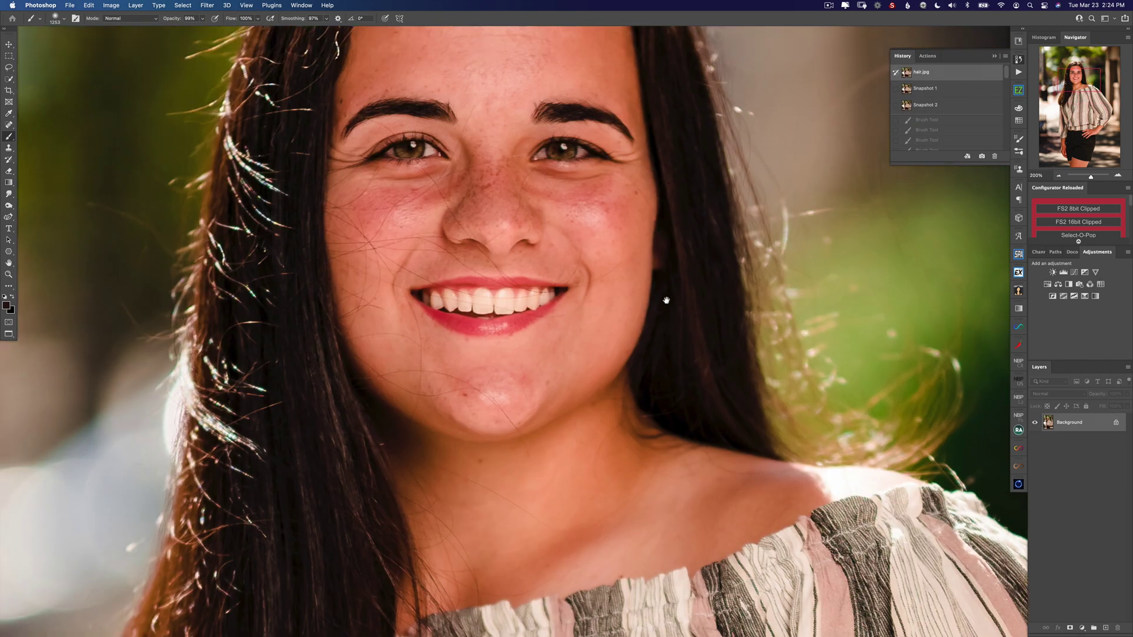
{"action": "left_click", "coordinate": [960, 105]}
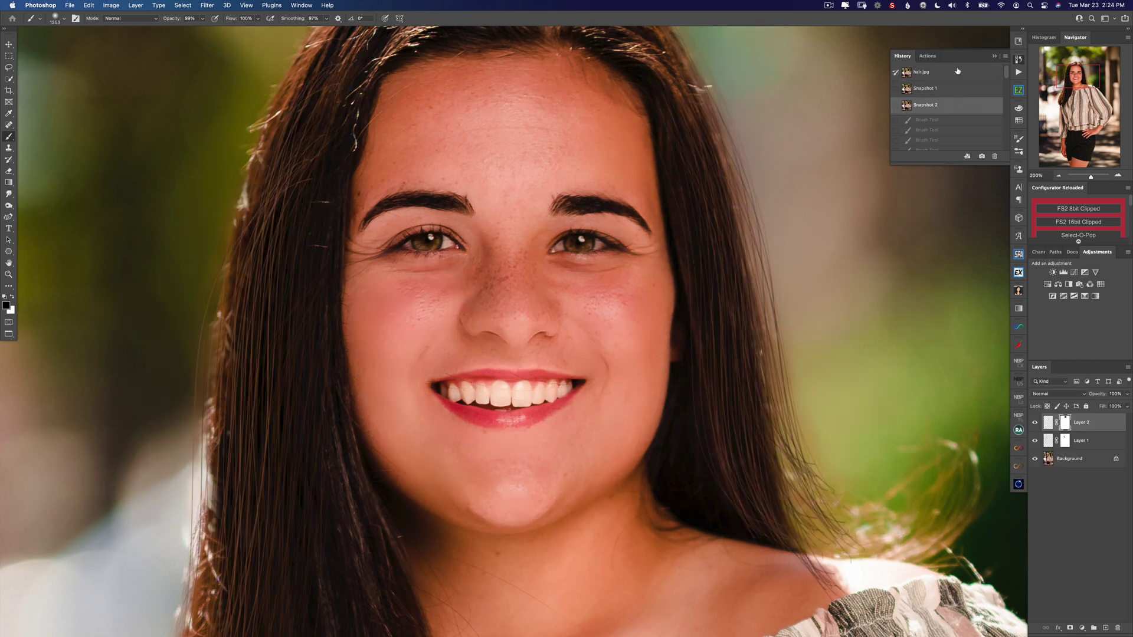
{"action": "left_click", "coordinate": [958, 72]}
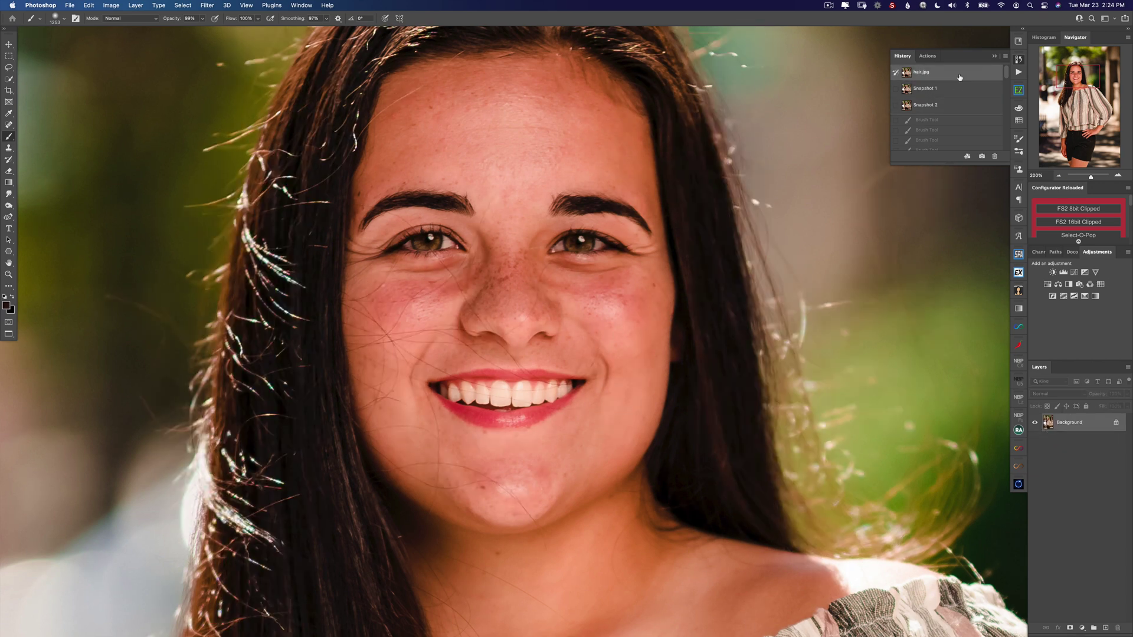
{"action": "left_click", "coordinate": [949, 111]}
{"action": "key", "text": "super+0"}
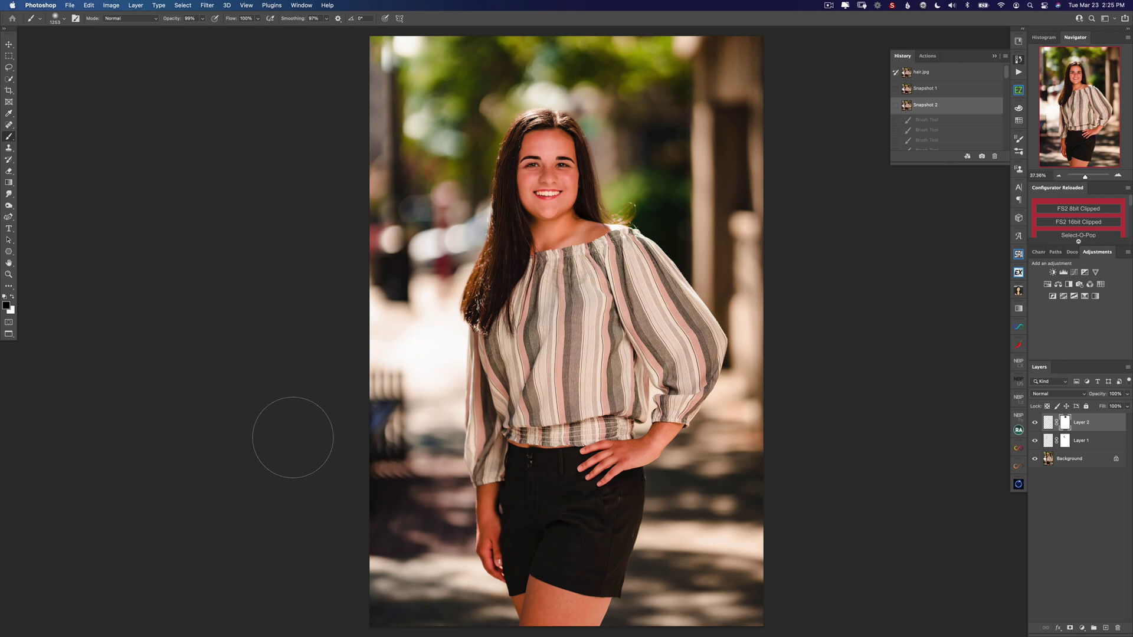